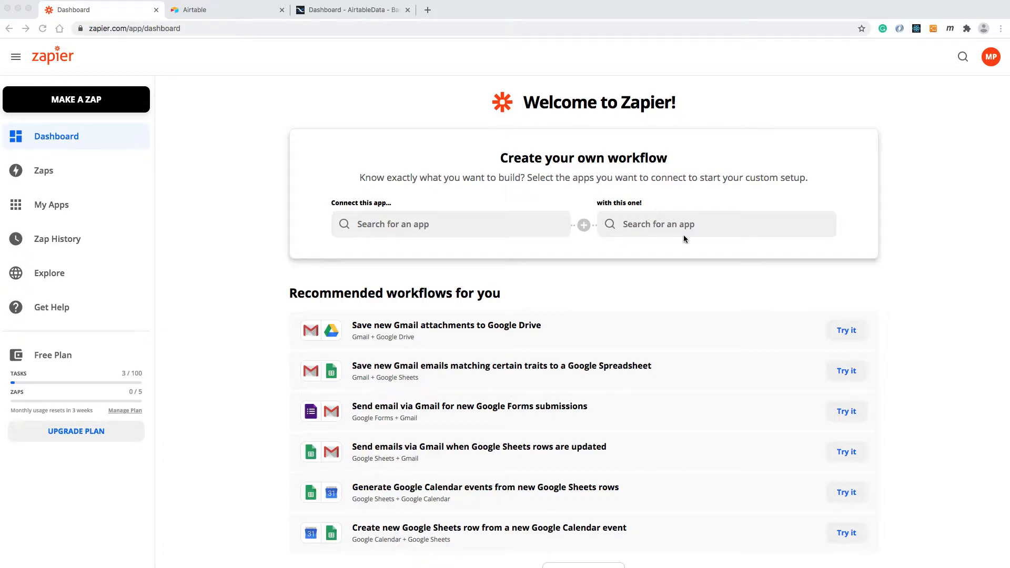
Choose Airtable as the first app to connect in the custom workflow.
click(427, 225)
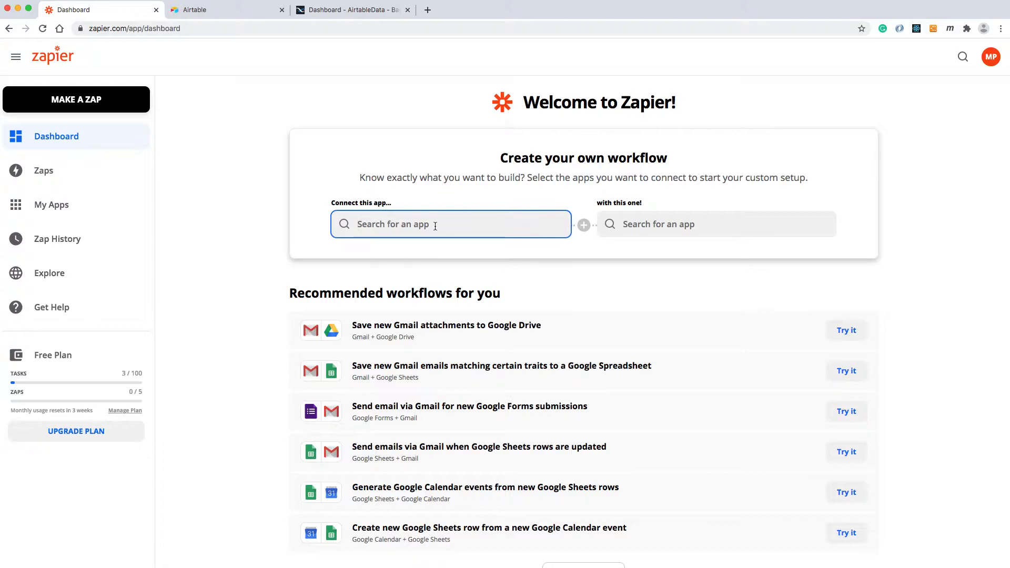
text(aira)
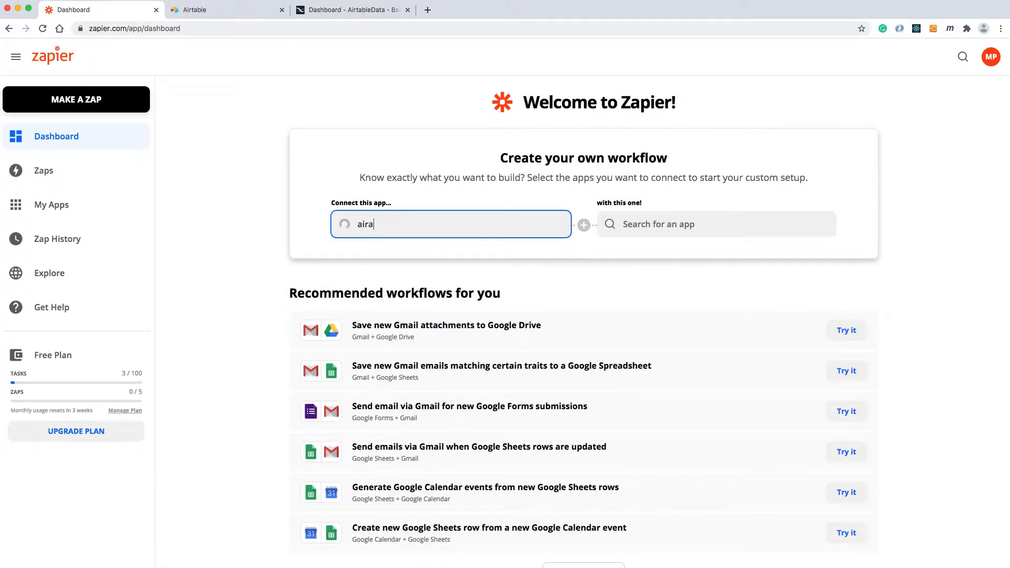
key(BackSpace)
text(table)
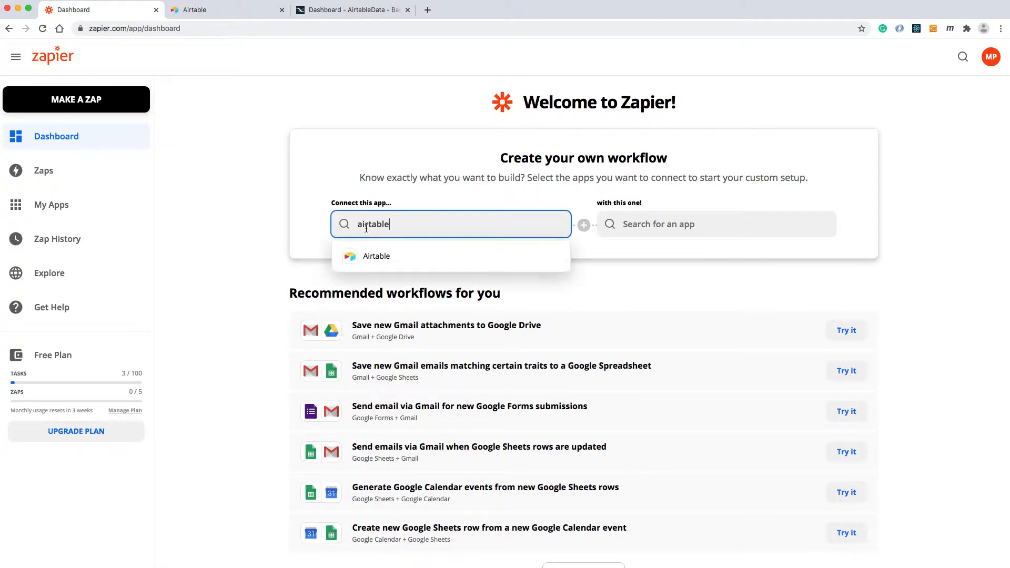
click(377, 257)
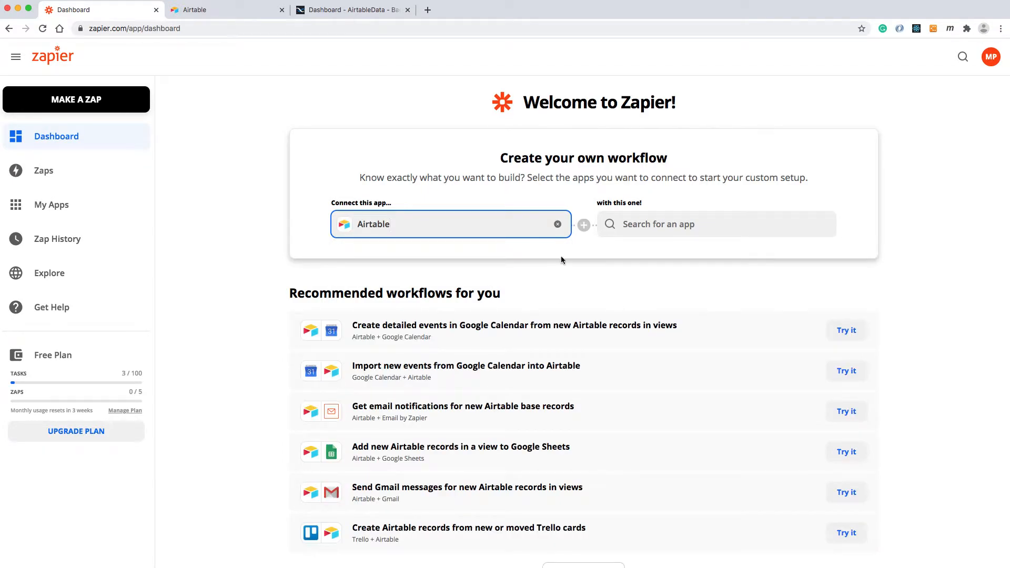
Choose Backendless as the second app to connect with Airtable.
click(694, 226)
text(backedles)
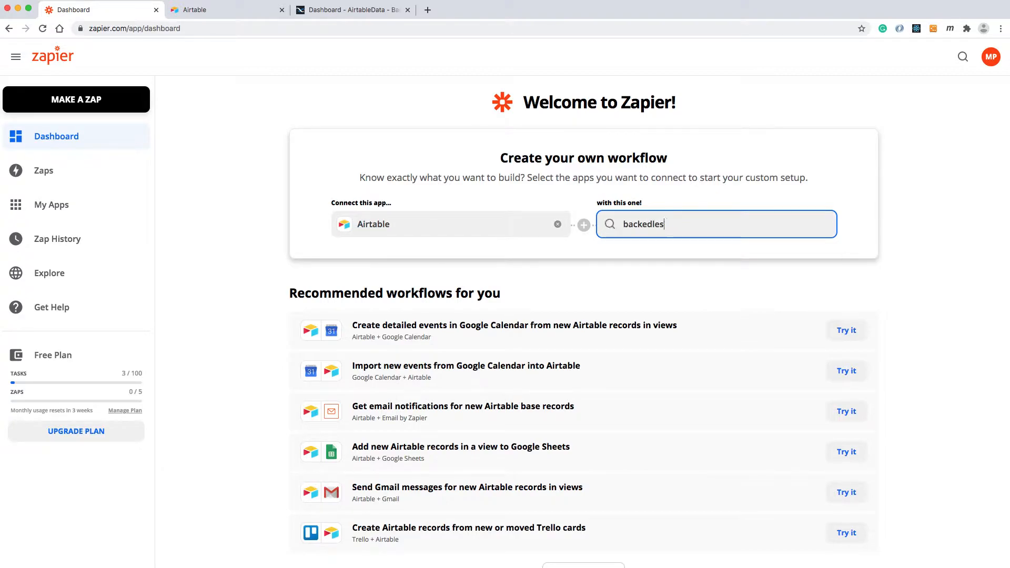
key(BackSpace)
key(BackSpace)
key(BackSpace)
key(BackSpace)
text(ndless)
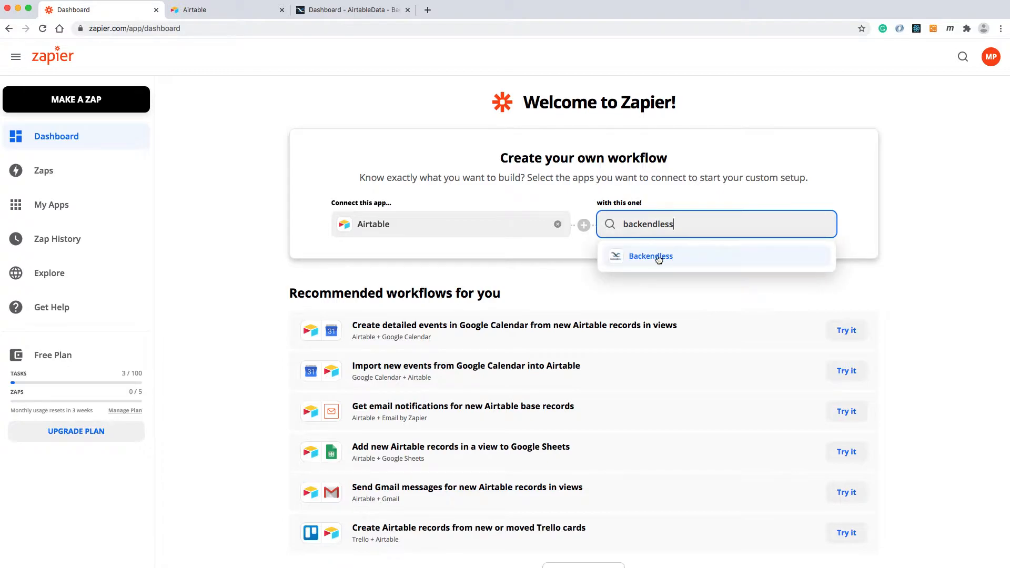
click(657, 258)
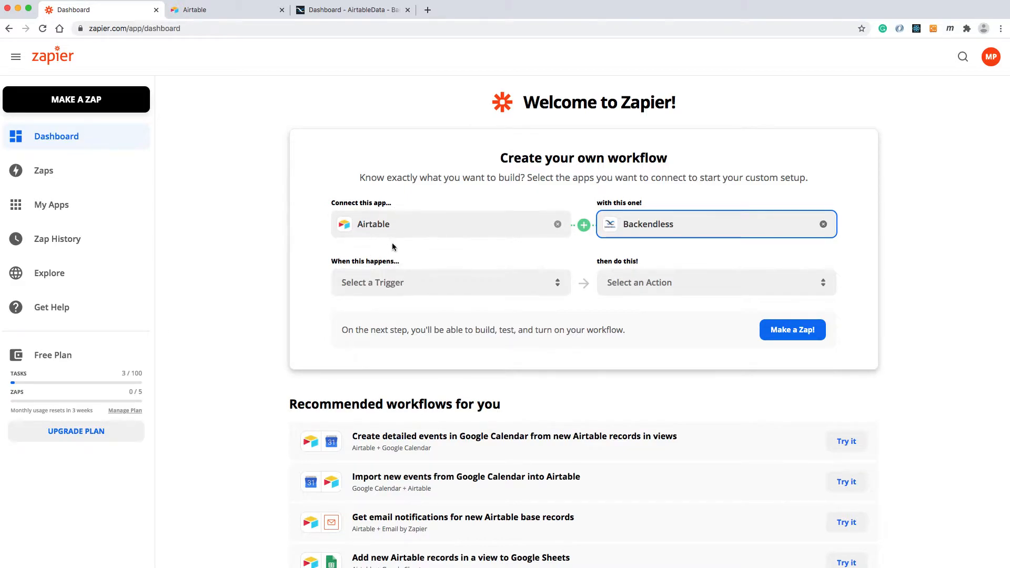
Set the workflow's trigger to New or Updated Record and its action to Save New Object.
click(425, 287)
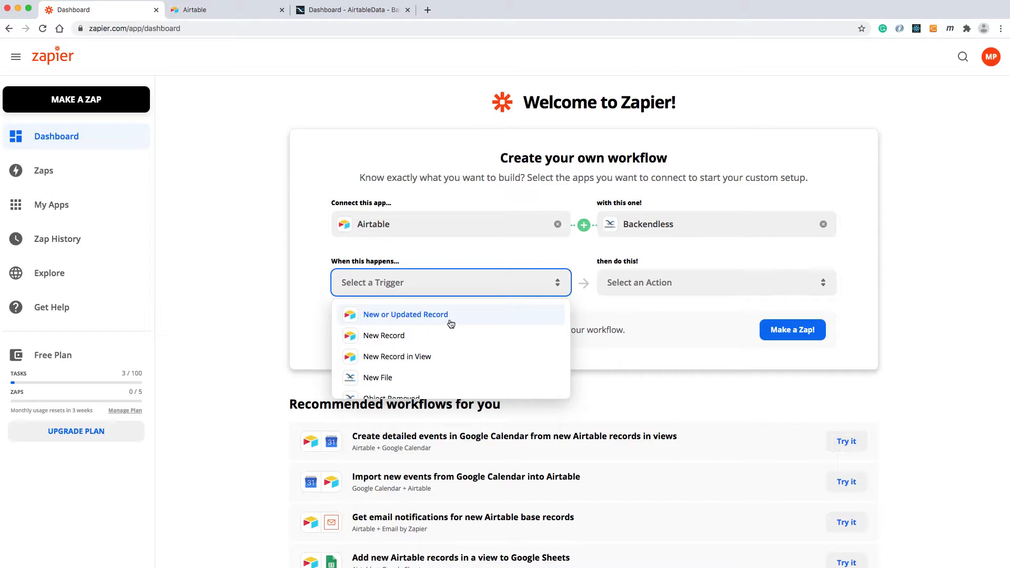
click(426, 317)
click(634, 279)
scroll(692, 332, down, 3)
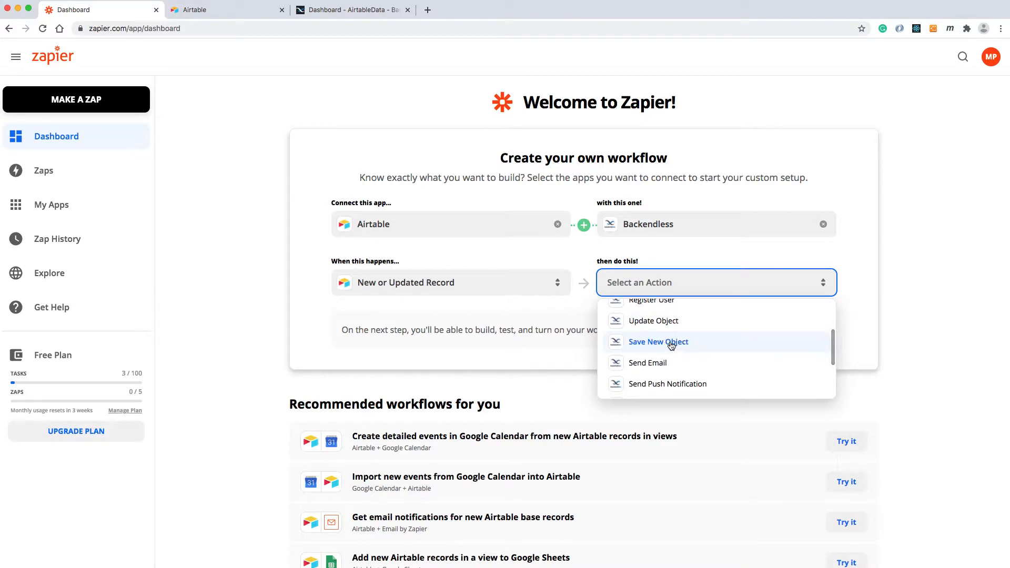
click(669, 344)
Change the workflow's trigger to Airtable's New Record and open the workflow in the Zap editor.
click(486, 288)
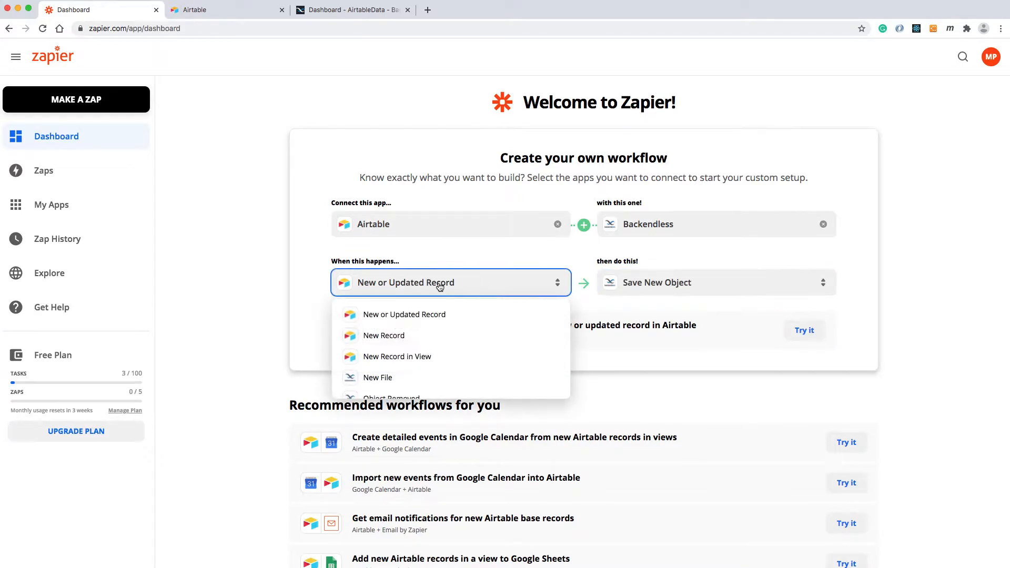
click(385, 337)
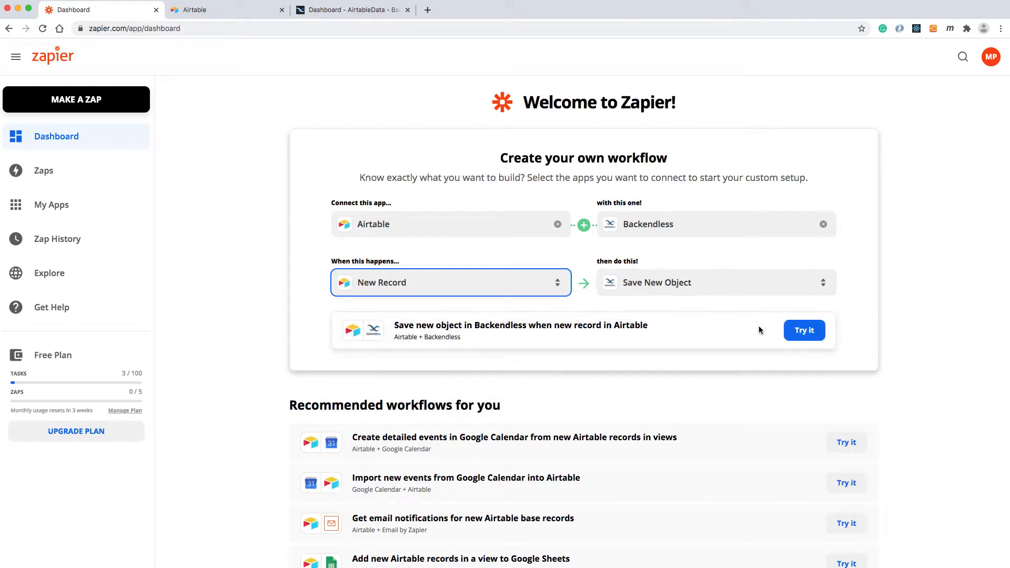
click(811, 336)
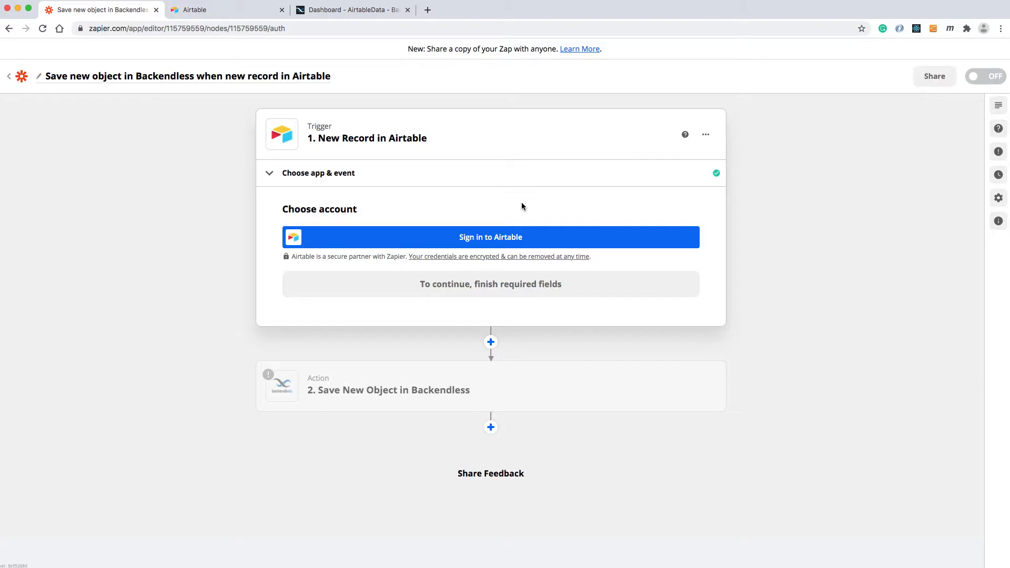
Start the Airtable sign-in for the trigger and move the authorization window out of the way.
click(477, 242)
drag(506, 275, 546, 143)
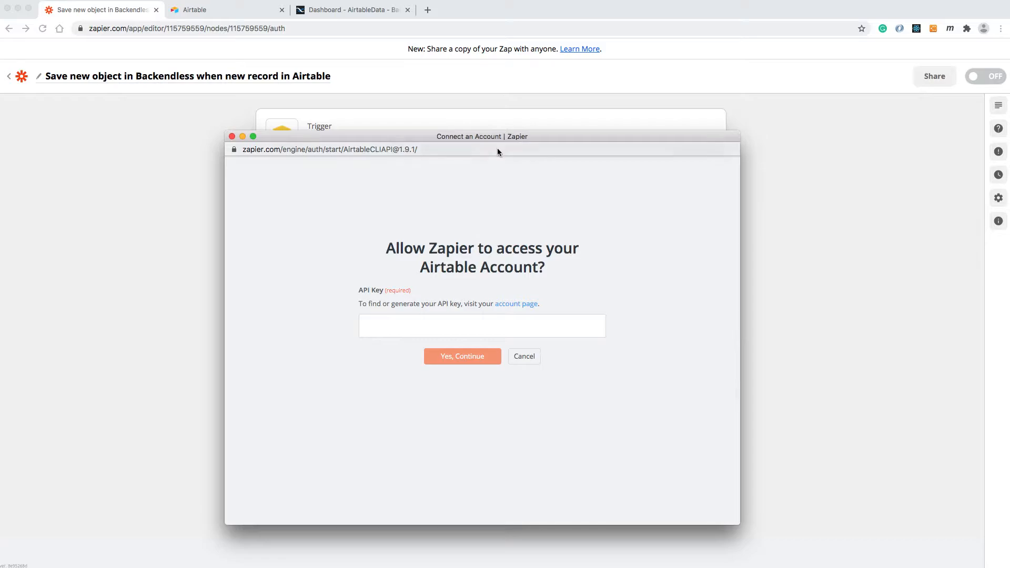
drag(446, 137, 747, 165)
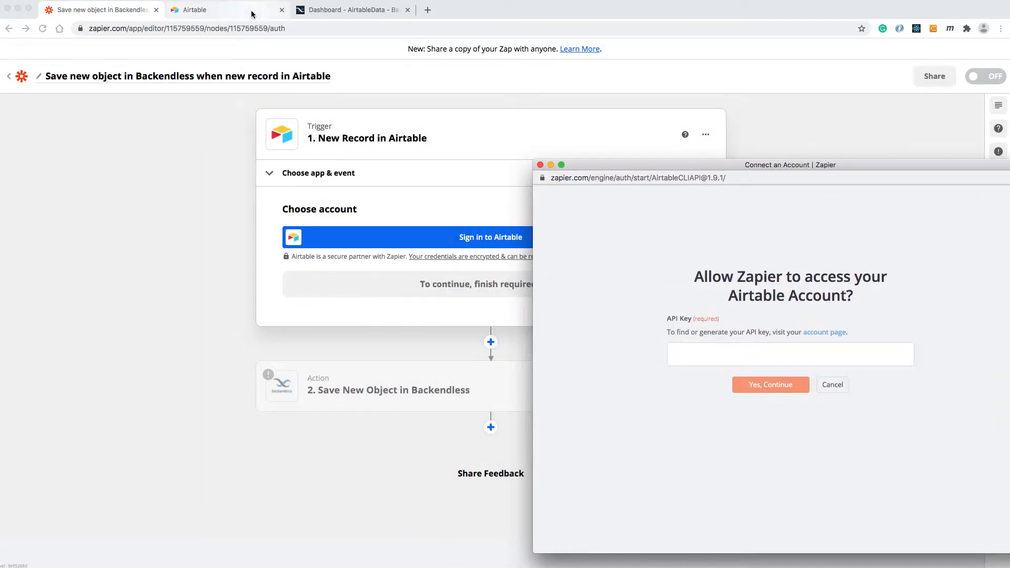
Open the Airtable account overview and copy the personal API key.
click(231, 16)
click(231, 16)
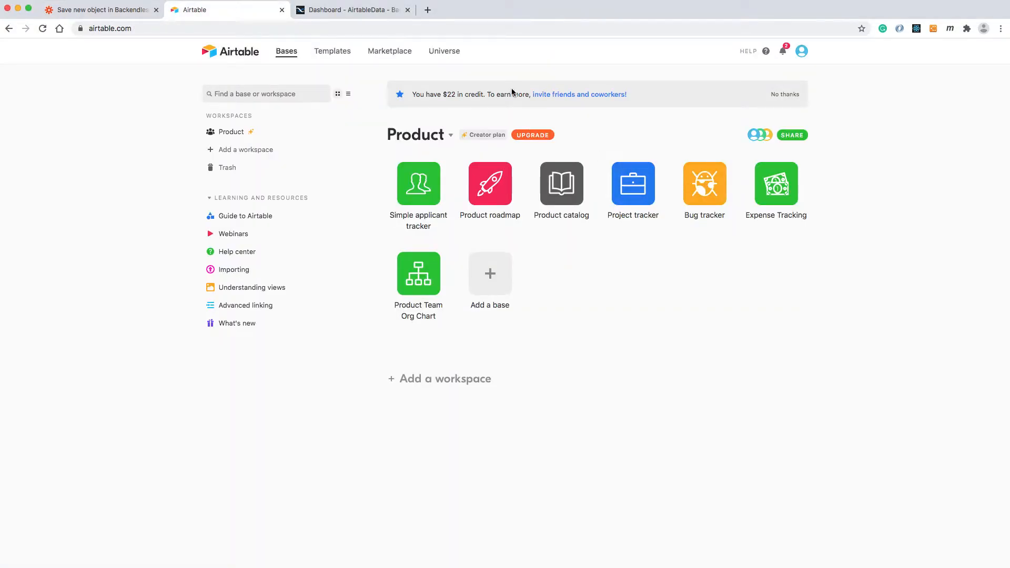
click(801, 51)
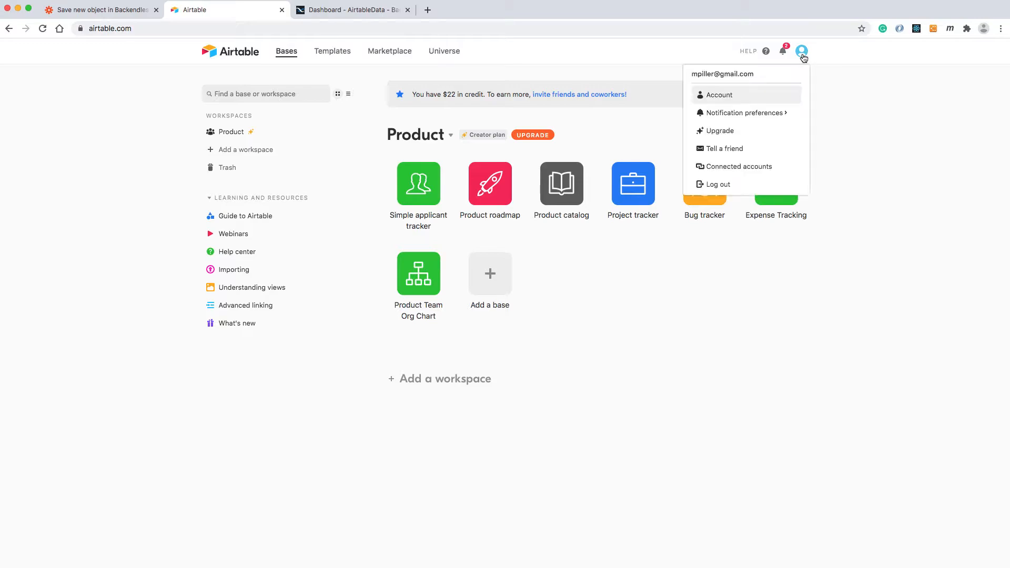
click(721, 95)
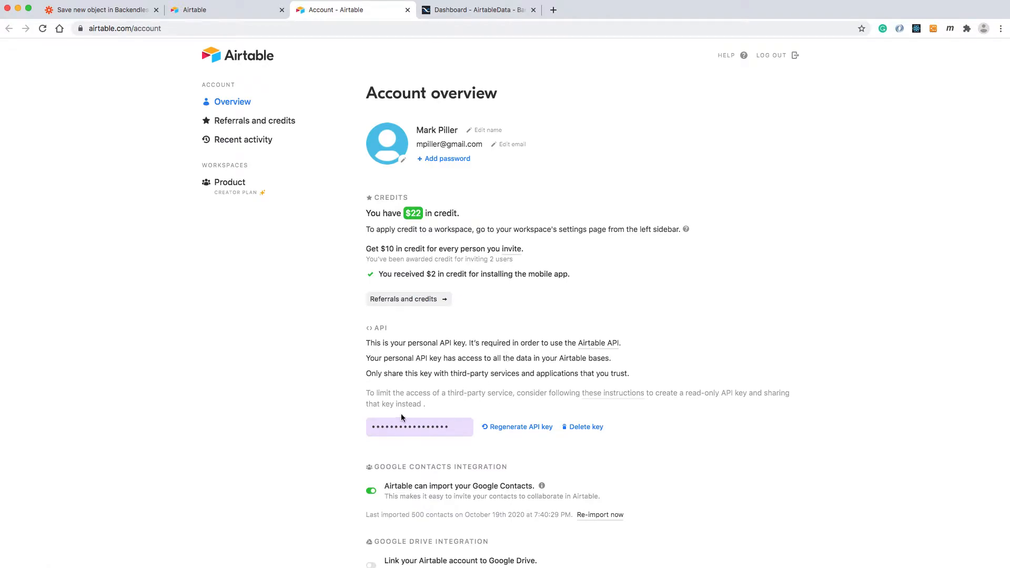
click(449, 427)
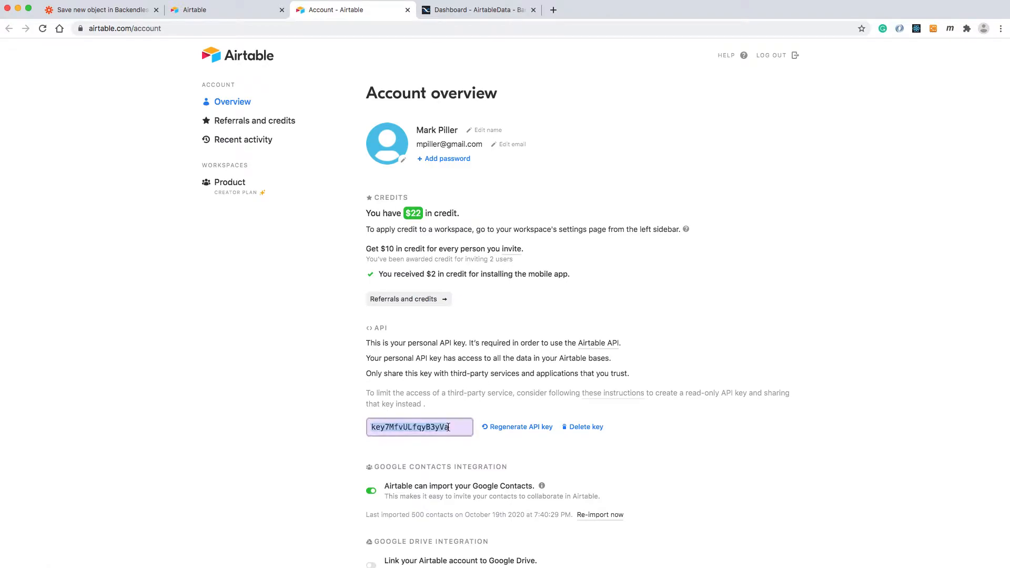
right_click(422, 428)
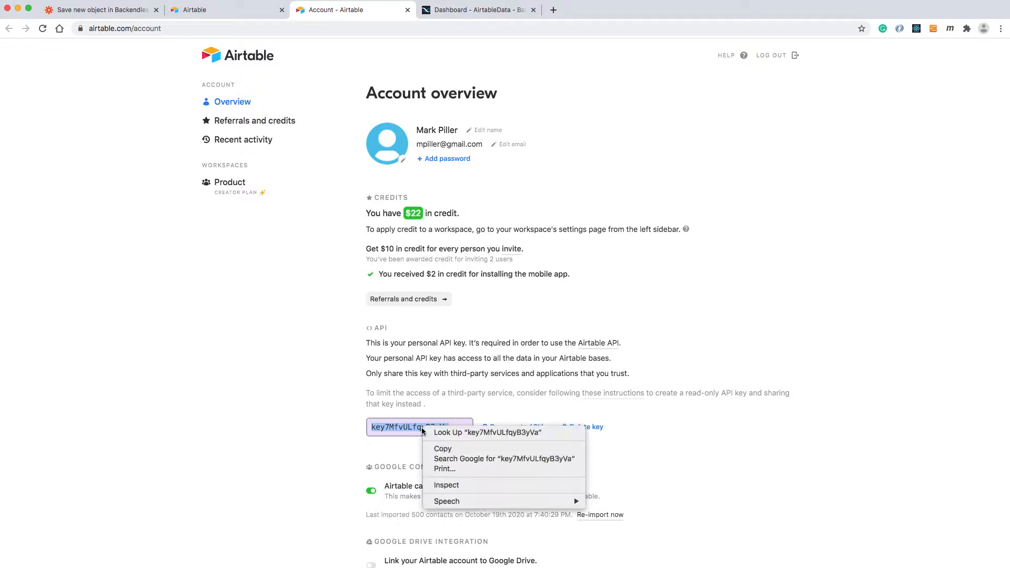
click(452, 449)
Paste the API key into the Airtable authorization window and allow Zapier to access the account.
drag(1009, 161, 708, 147)
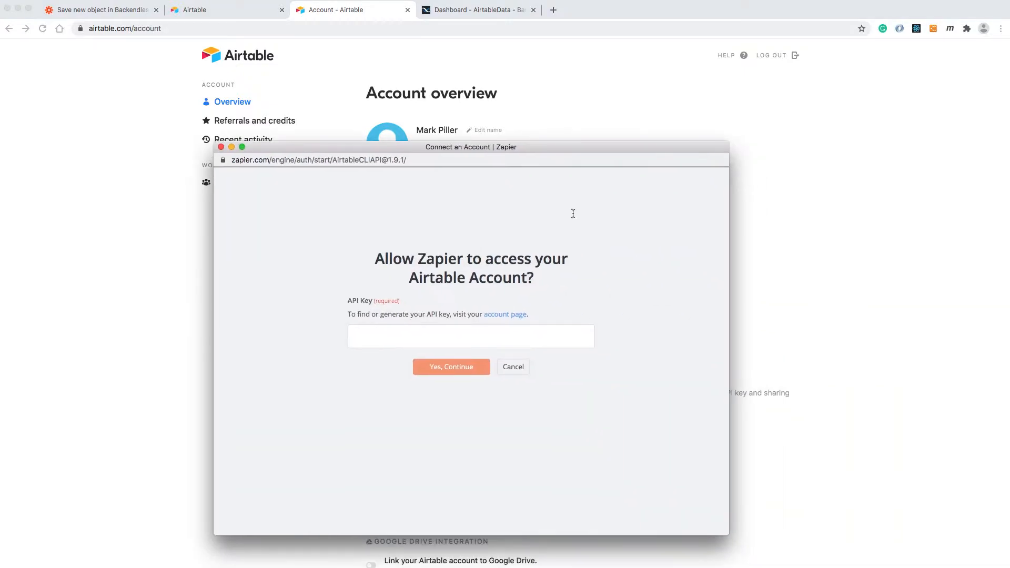
click(459, 340)
key(super+v)
click(461, 366)
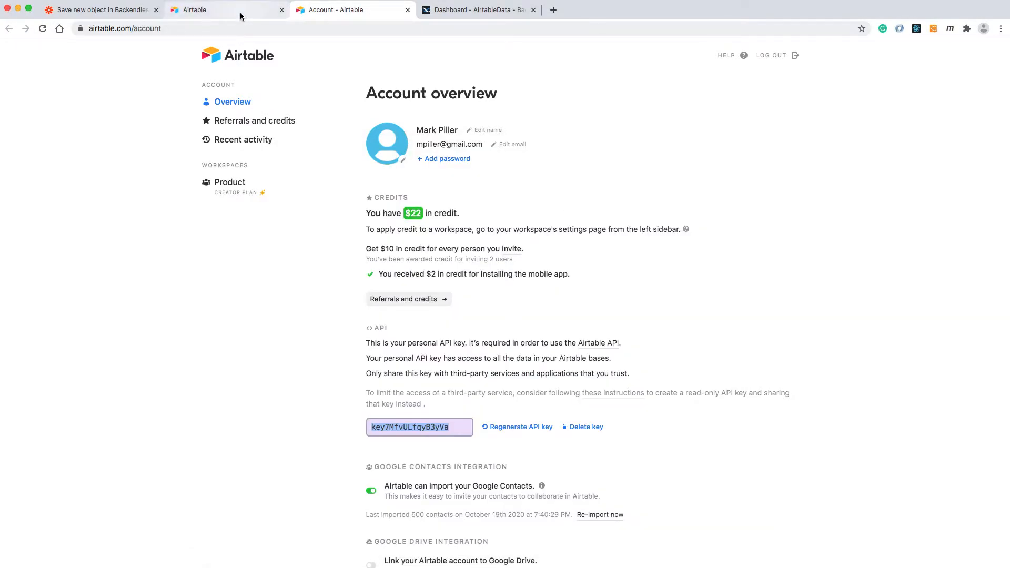
Return to the Zap editor and continue with the connected Airtable account for the trigger.
click(240, 16)
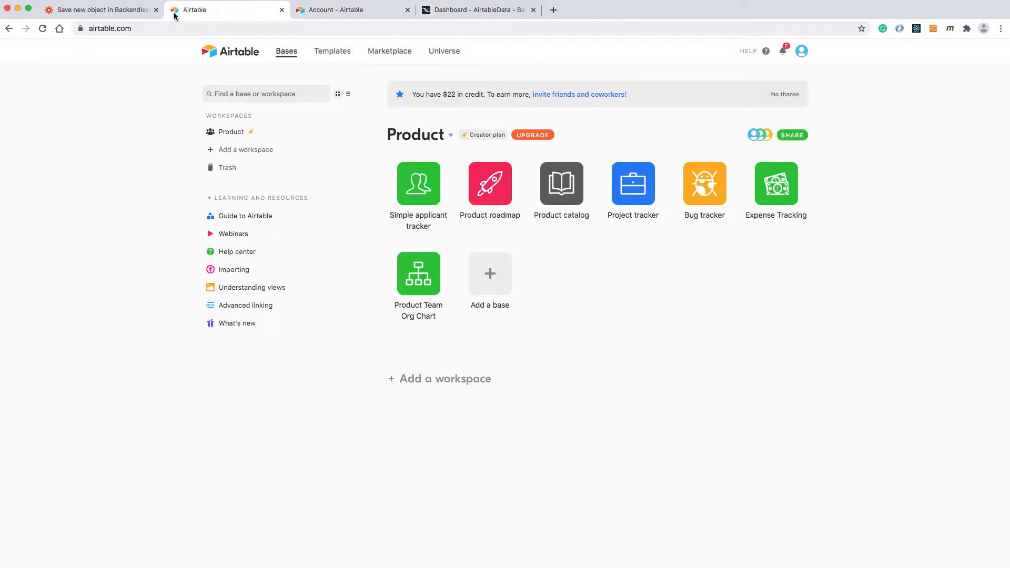
click(119, 15)
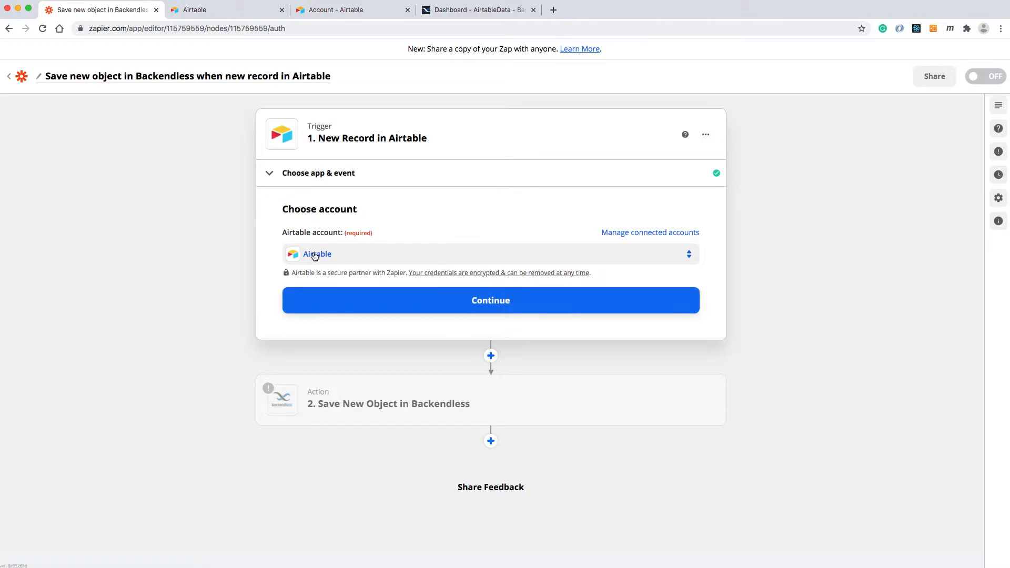
click(493, 300)
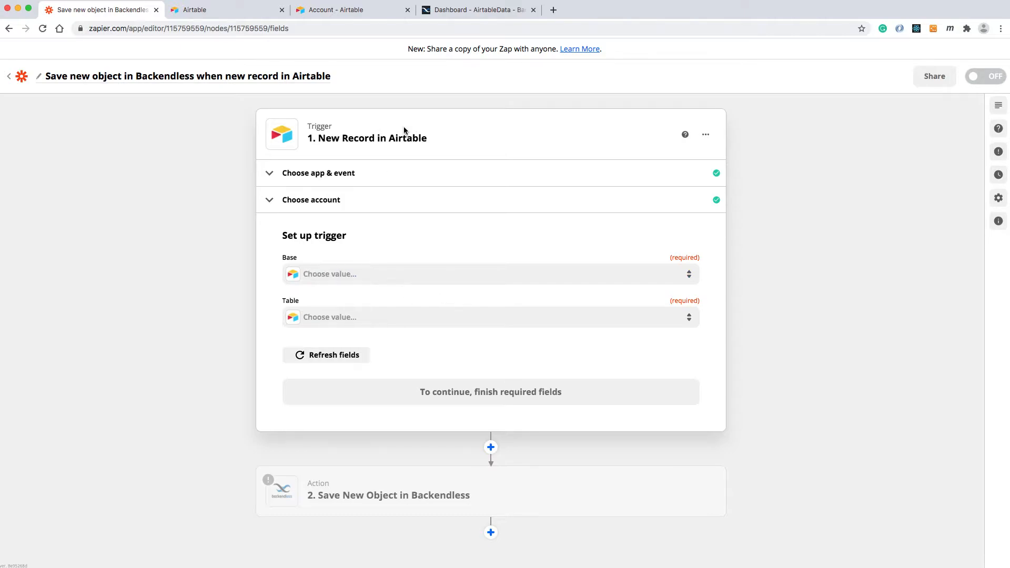
View the Clients table of the Product catalog base in Airtable, and return to the Zap editor.
click(231, 13)
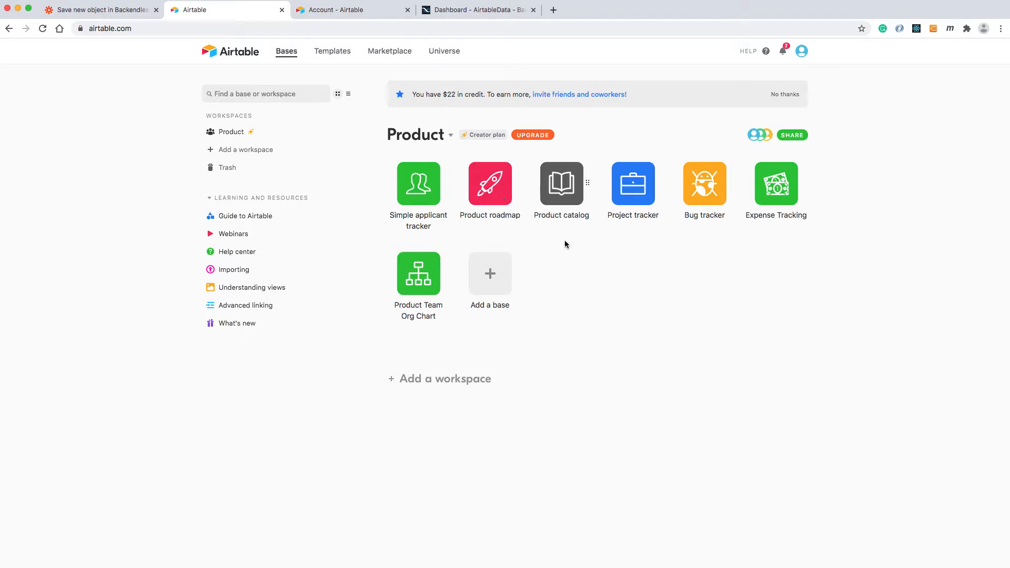
click(566, 189)
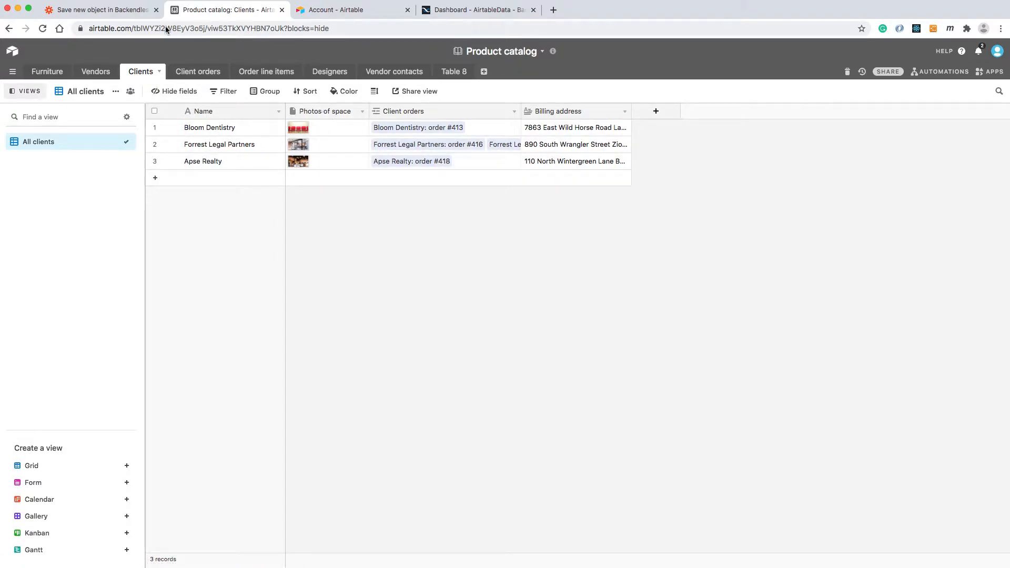
click(108, 10)
Set the trigger's base to Product catalog and its table to Clients, refresh the fields, and continue.
click(330, 274)
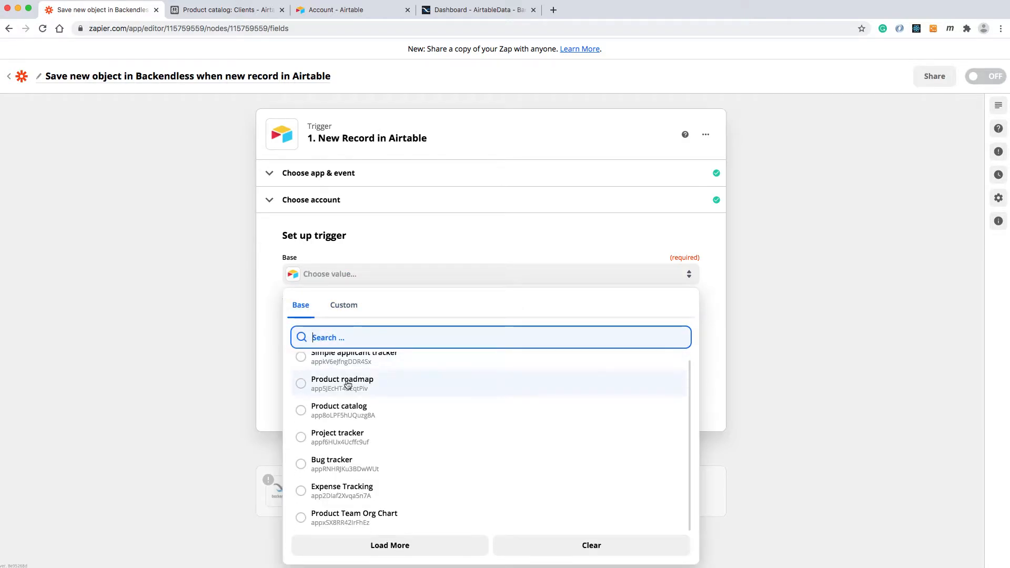
click(300, 417)
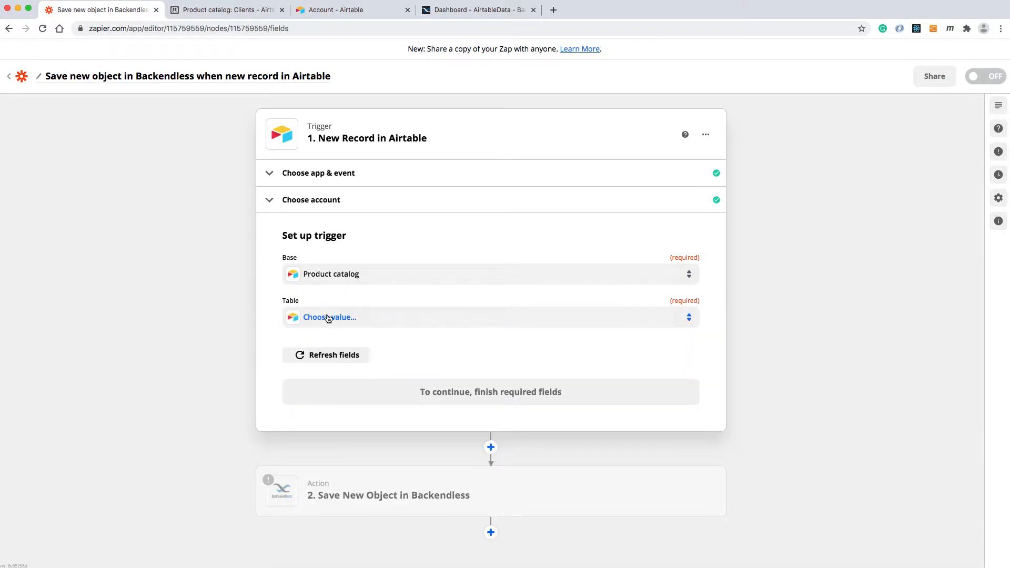
click(326, 318)
scroll(313, 424, down, 1)
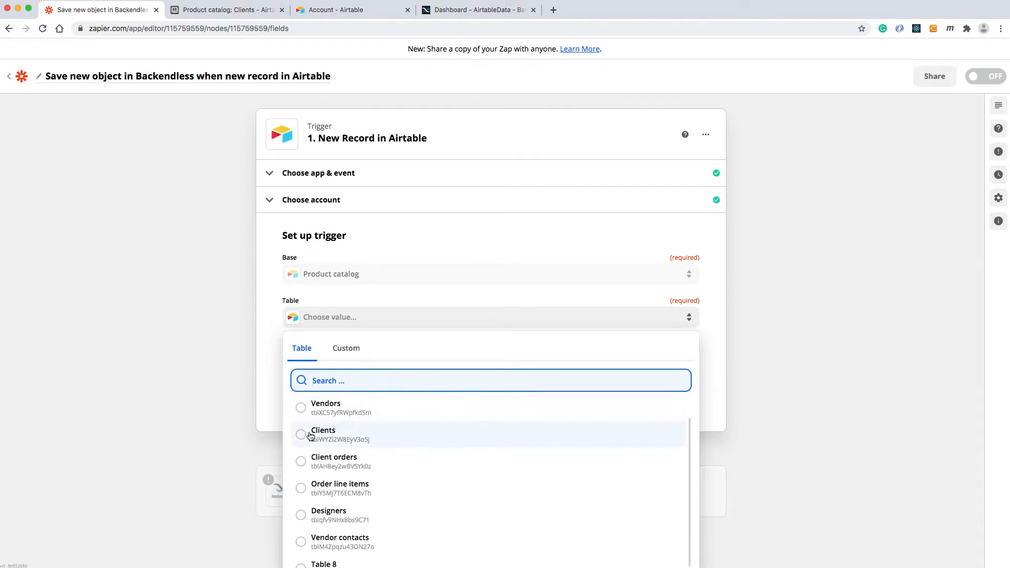
click(303, 432)
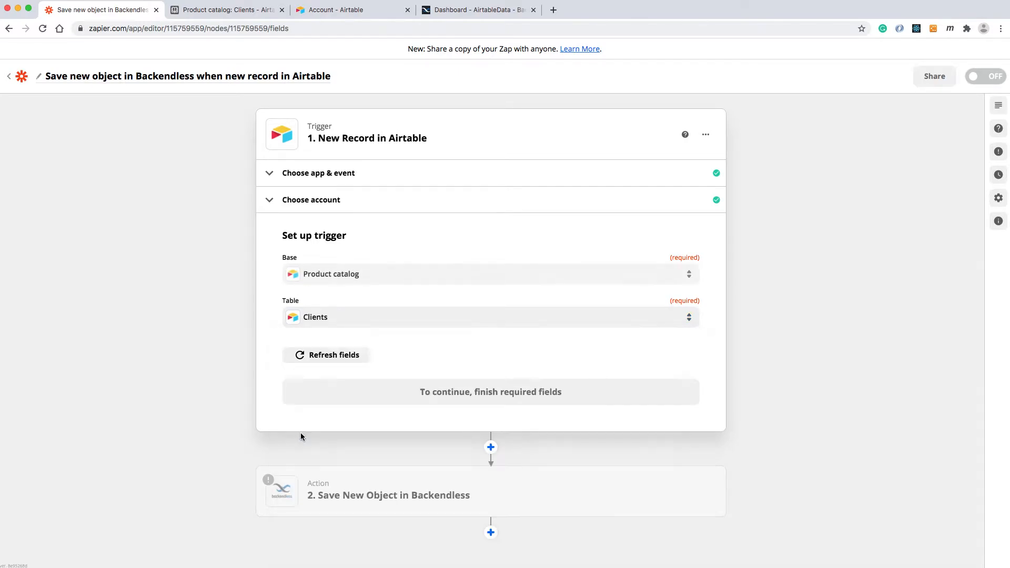
click(331, 356)
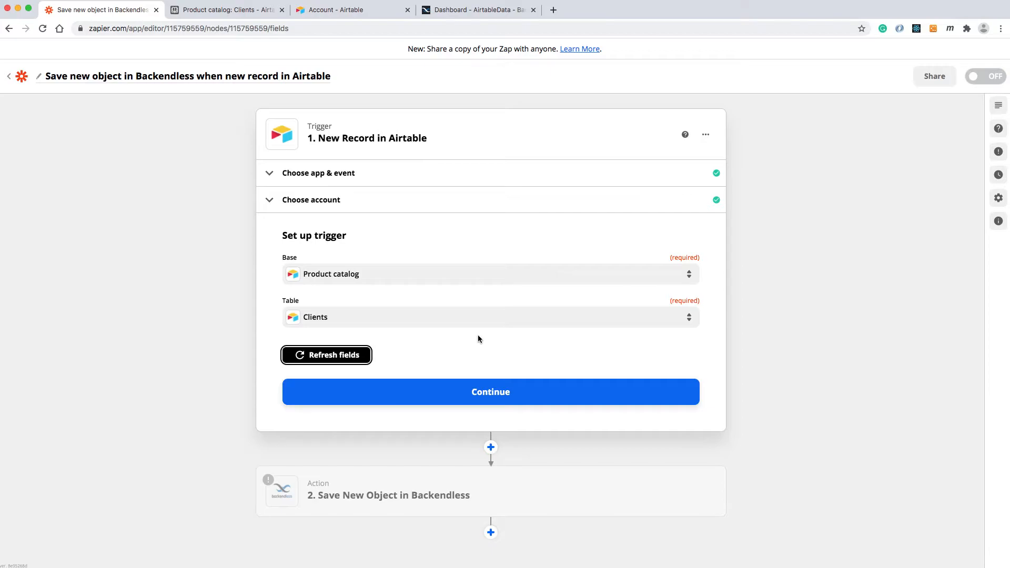
click(484, 386)
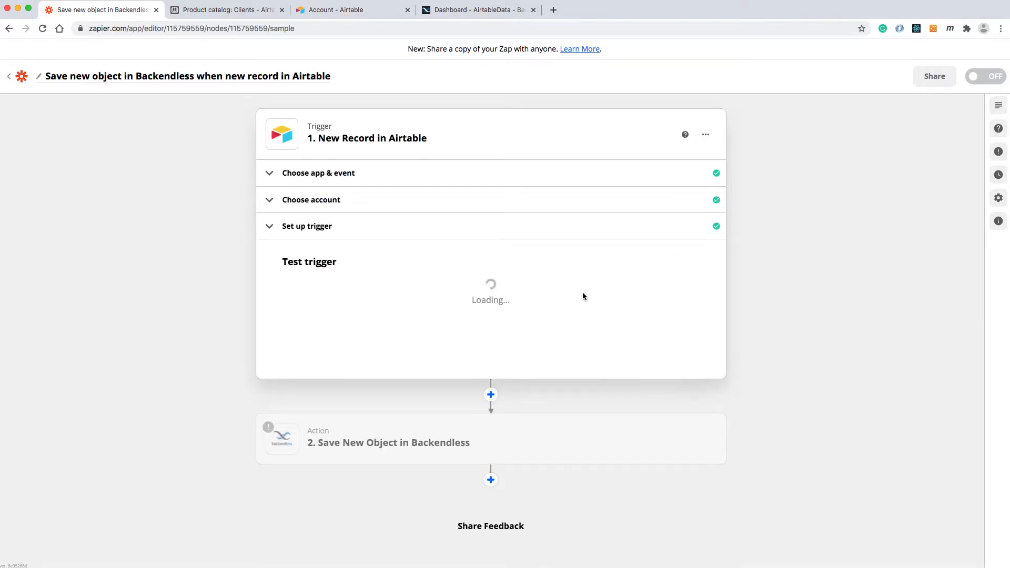
Test the New Record trigger to pull in sample records from Airtable.
scroll(604, 317, down, 1)
click(499, 386)
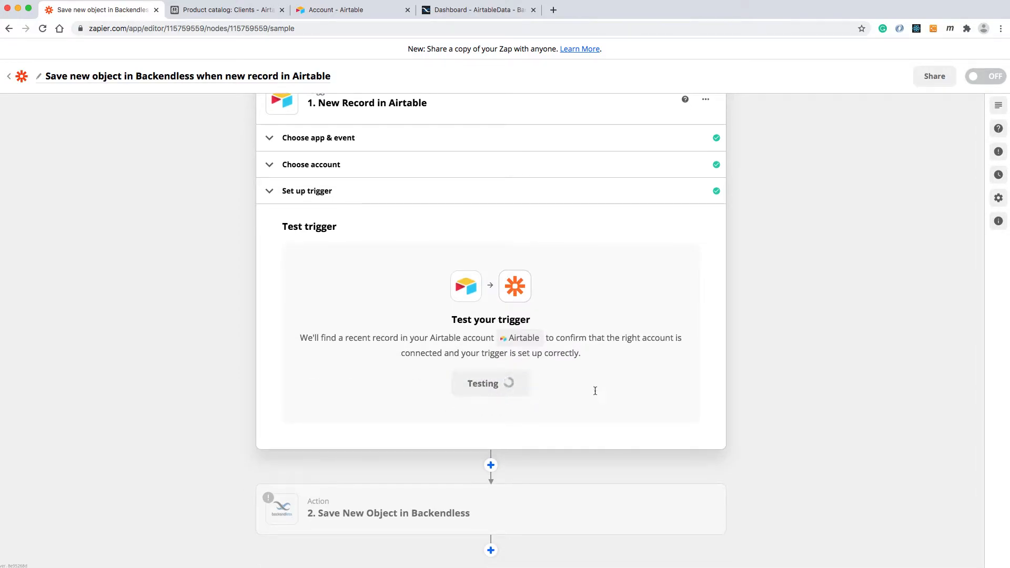
scroll(596, 364, down, 2)
scroll(595, 364, up, 2)
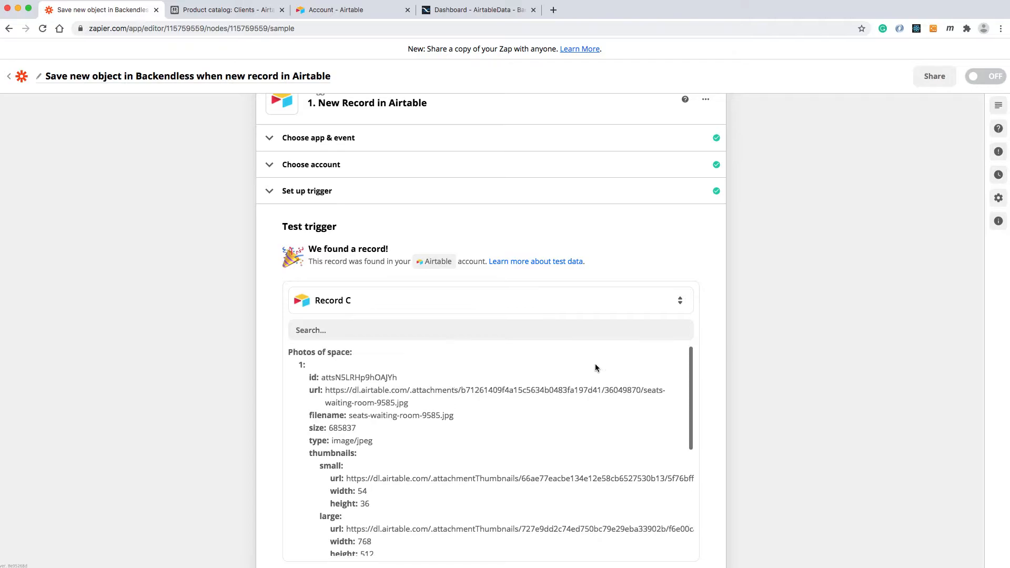
Review the sample records offered by the trigger test and examine the field data of Record C.
click(525, 306)
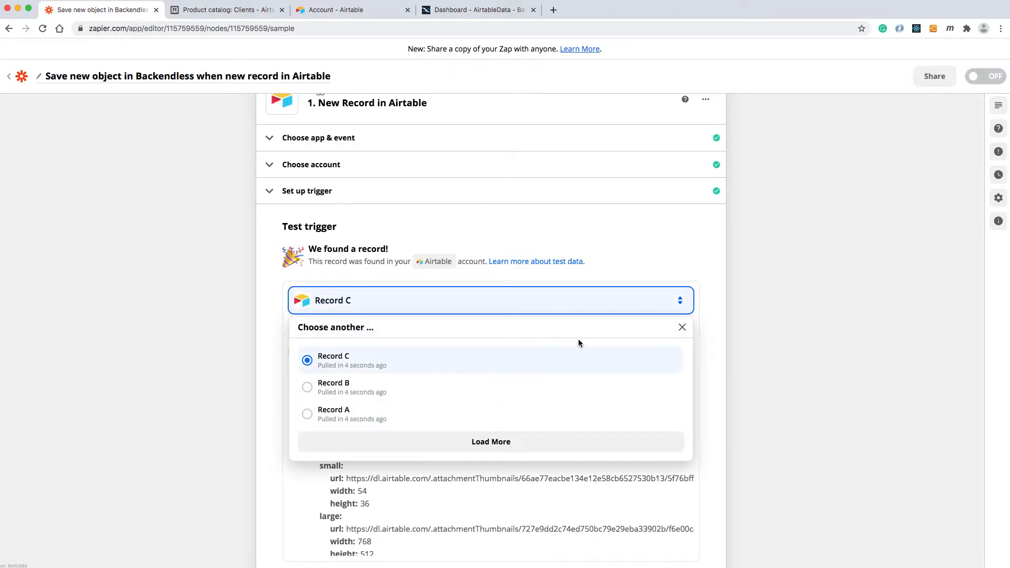
click(706, 347)
scroll(613, 363, down, 3)
scroll(613, 363, up, 2)
scroll(614, 363, up, 2)
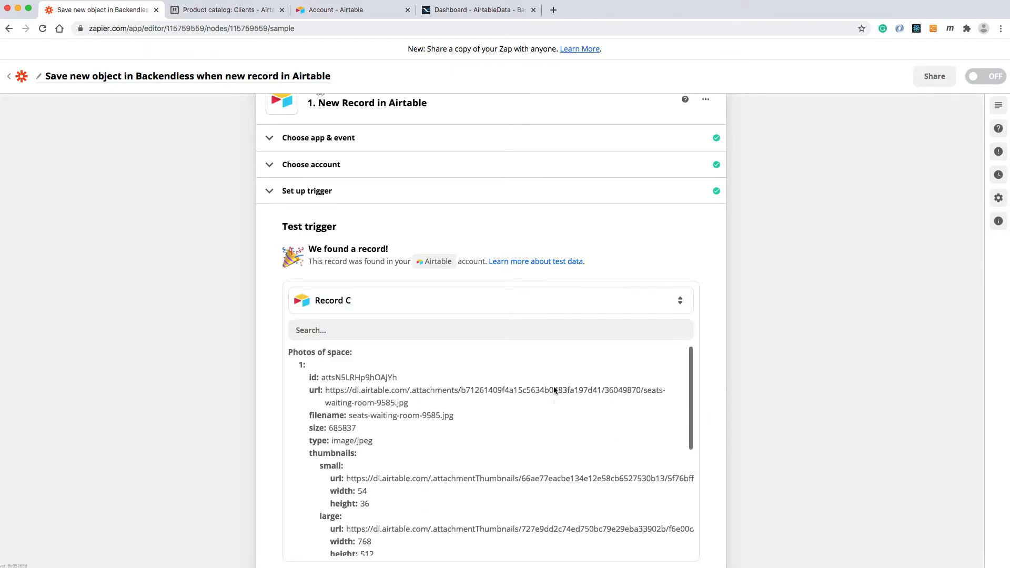
Compare the rows and fields of the Clients table in Airtable with the sample data of Record C in the Zap editor.
click(342, 12)
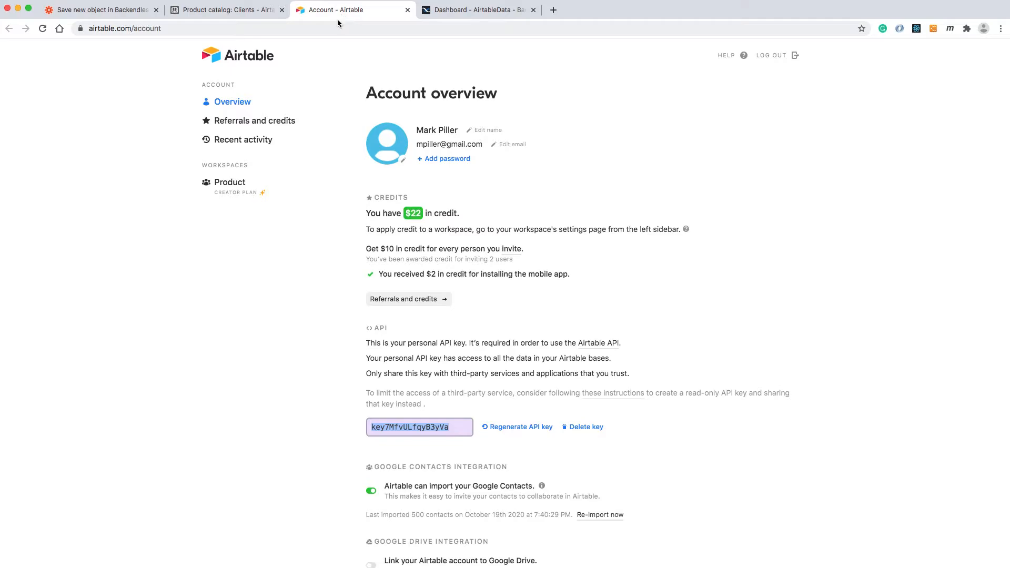
click(239, 13)
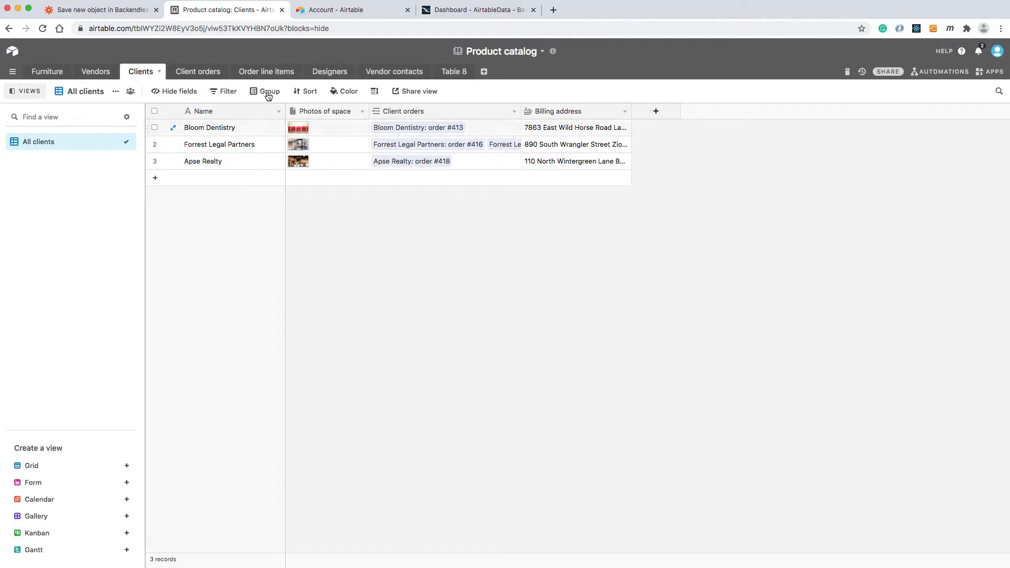
click(148, 16)
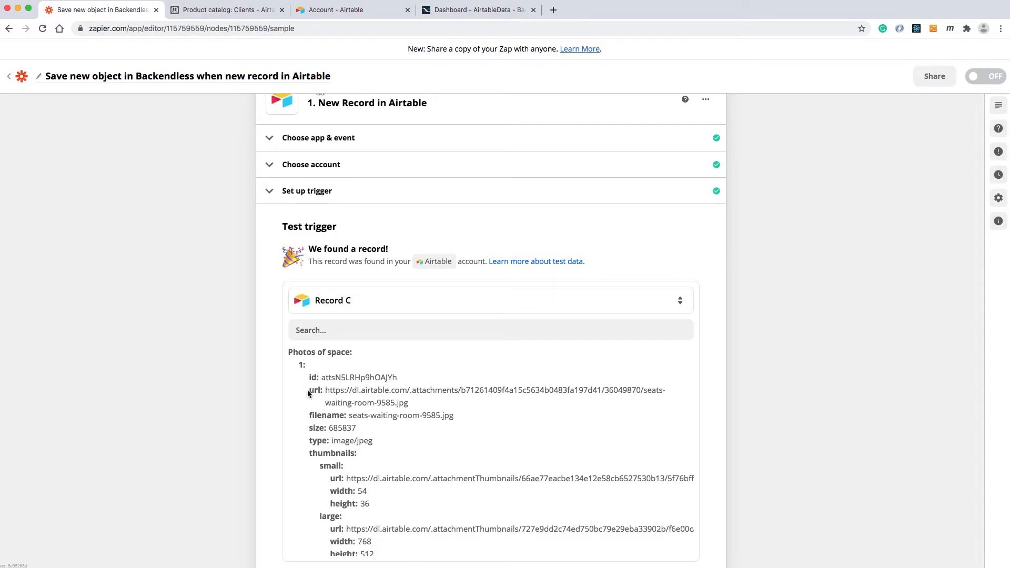
scroll(414, 433, down, 5)
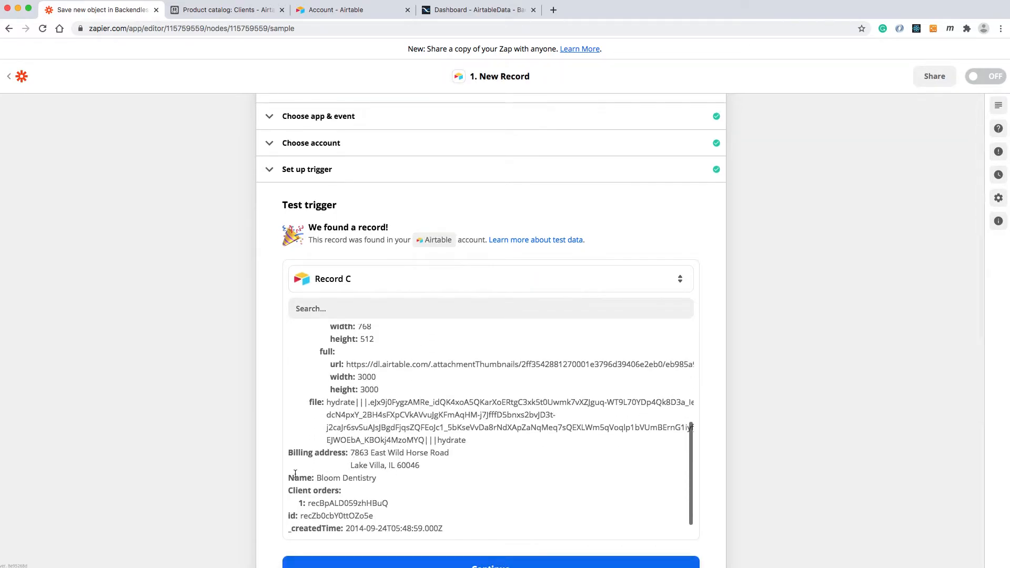
Accept the Record C trigger sample and continue with Save New Object in Backendless as the action event.
scroll(500, 409, down, 4)
click(553, 456)
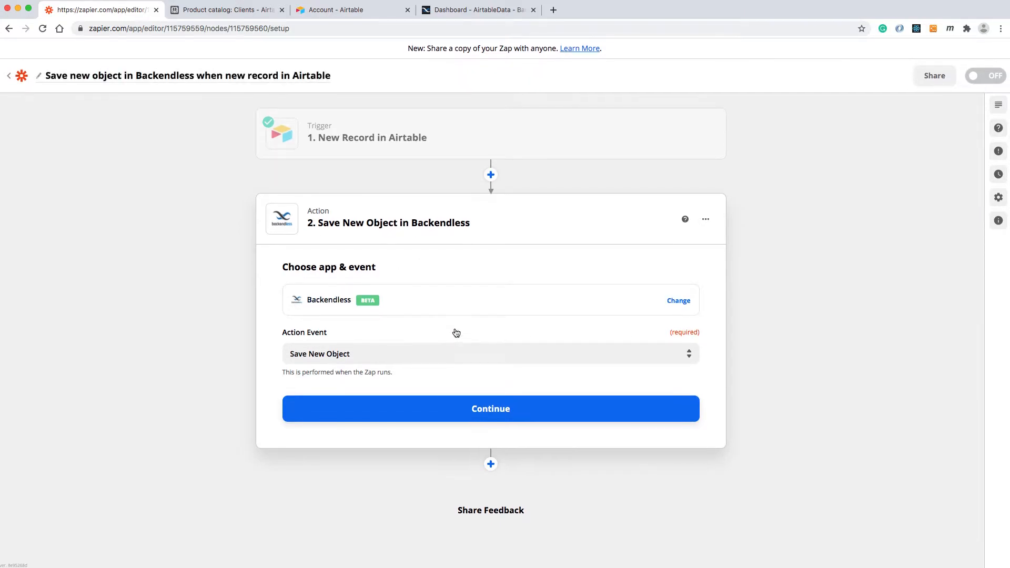
click(485, 410)
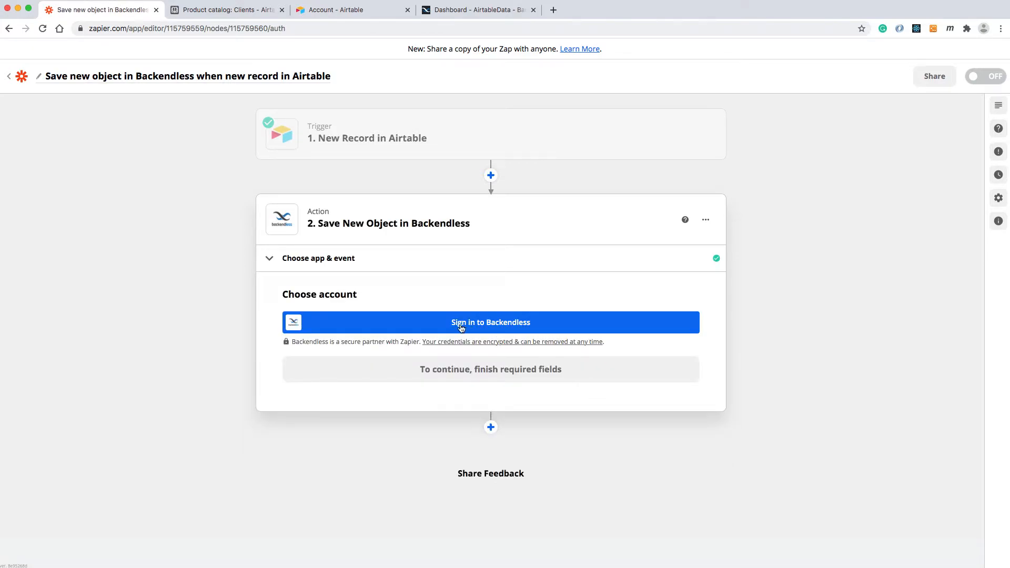
Sign in to Backendless from the action's account setup with the account e-mail and password, and authorize Zapier's access.
click(514, 330)
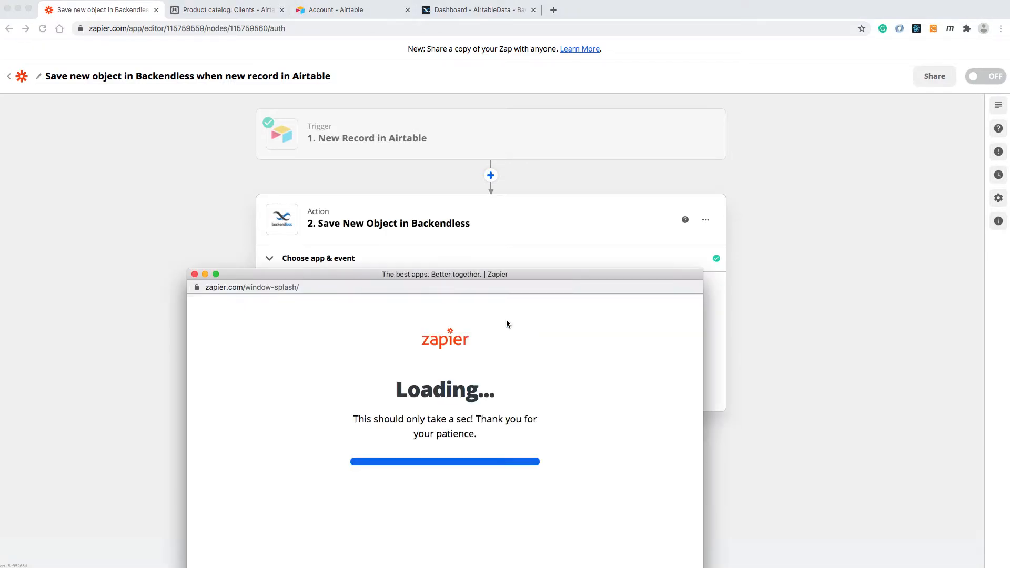
drag(474, 275, 511, 150)
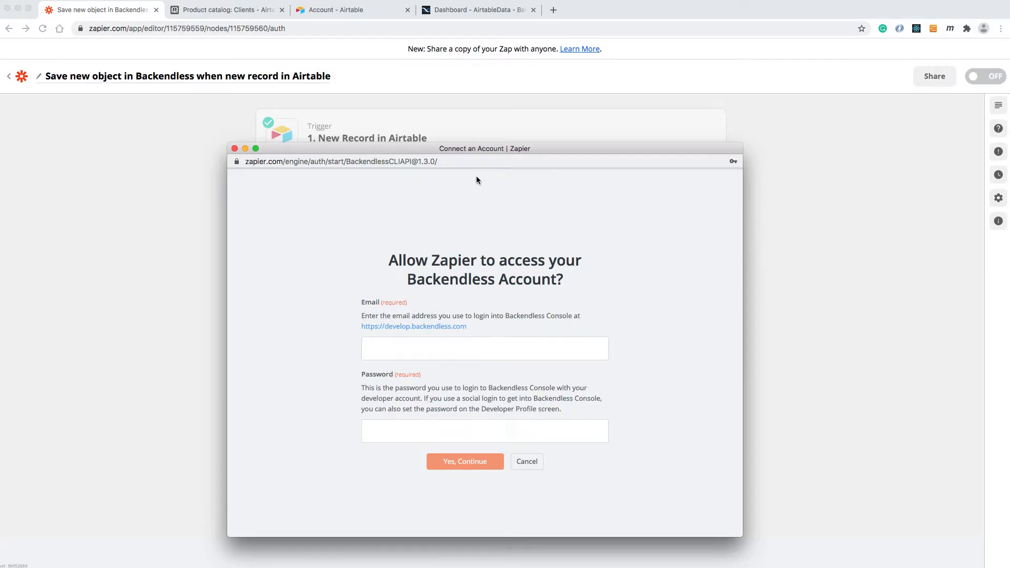
click(479, 11)
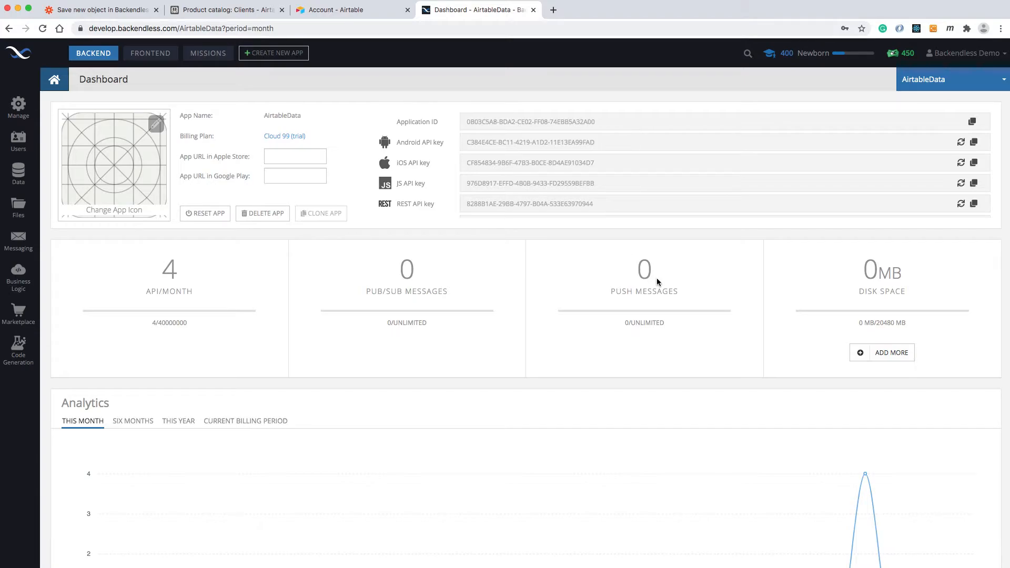
key(super+grave)
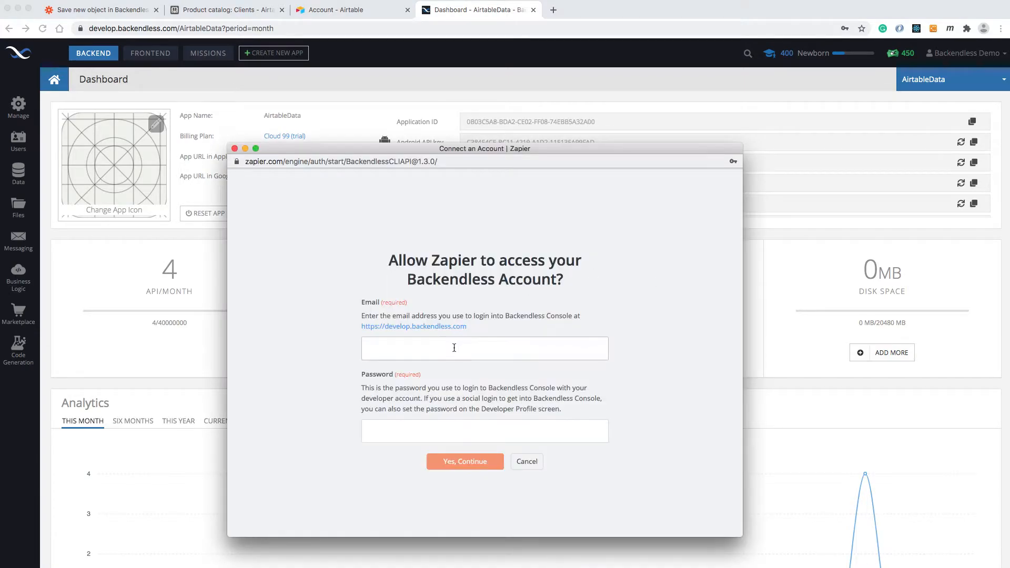
key(Tab)
text(de•••••••)
click(470, 463)
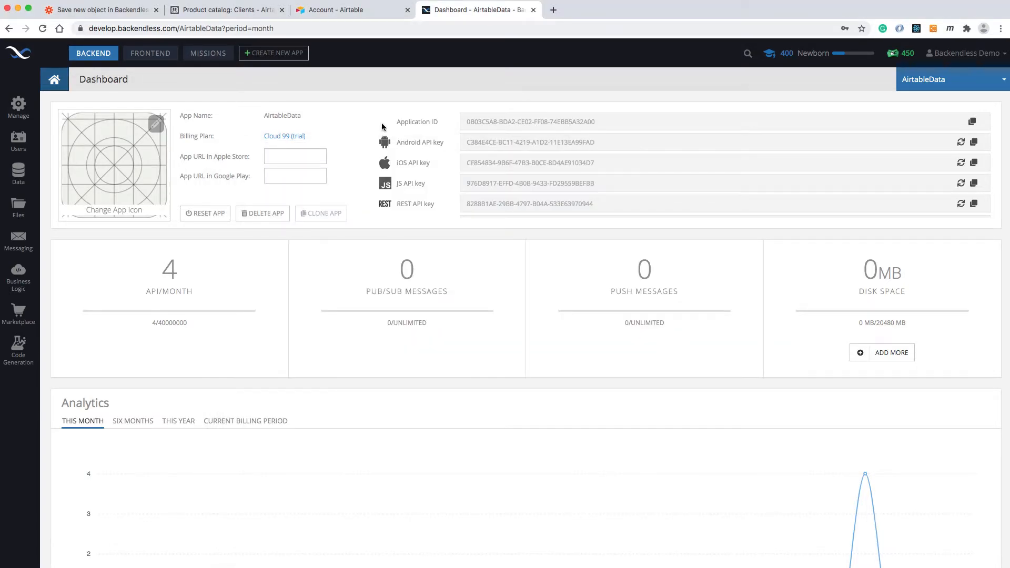
Return to the Zap editor and continue with the connected Backendless account.
click(134, 14)
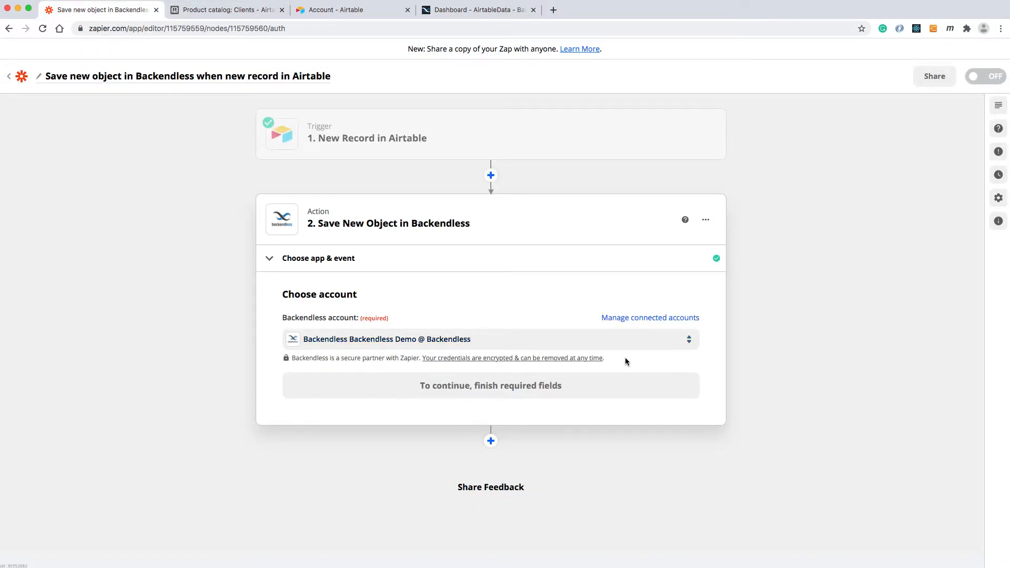
click(505, 387)
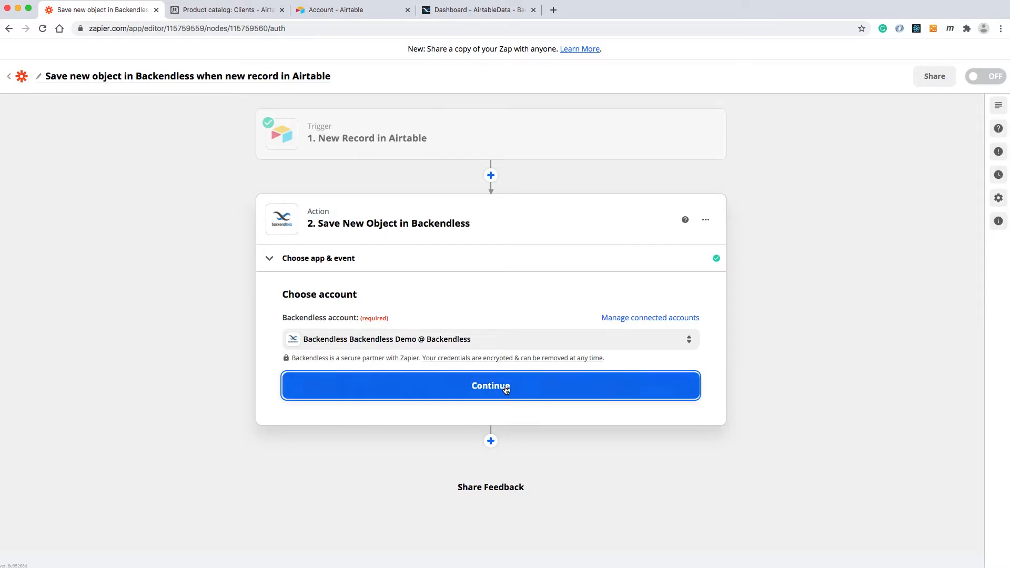
click(577, 394)
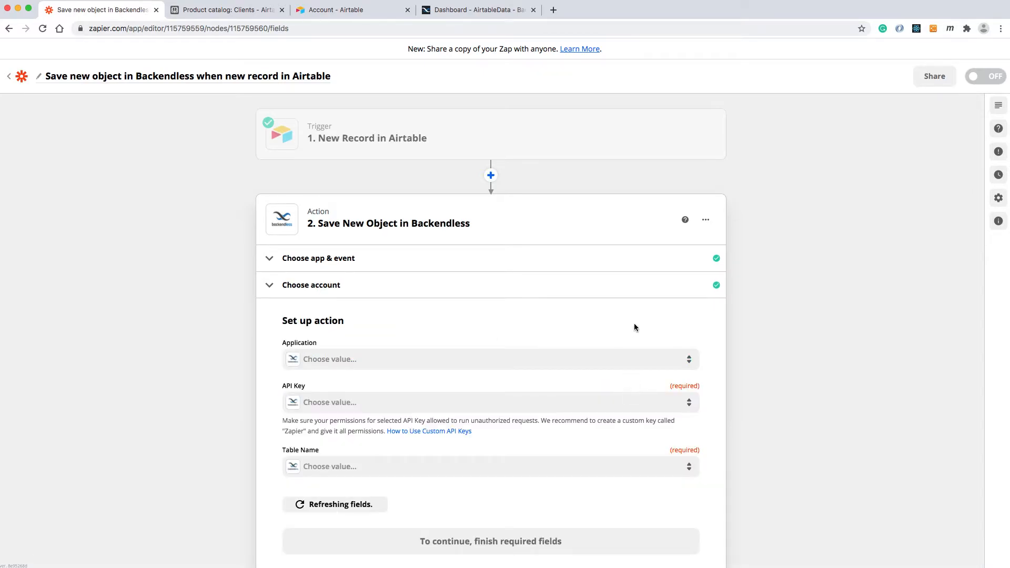
Set the action's application to AirtableData and check which table names it offers without choosing one.
click(419, 318)
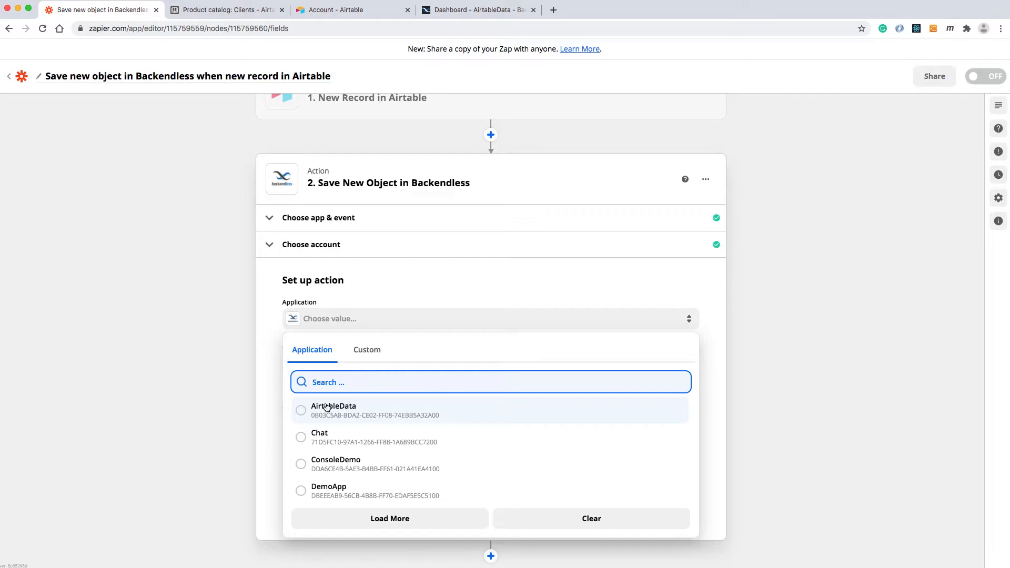
click(303, 415)
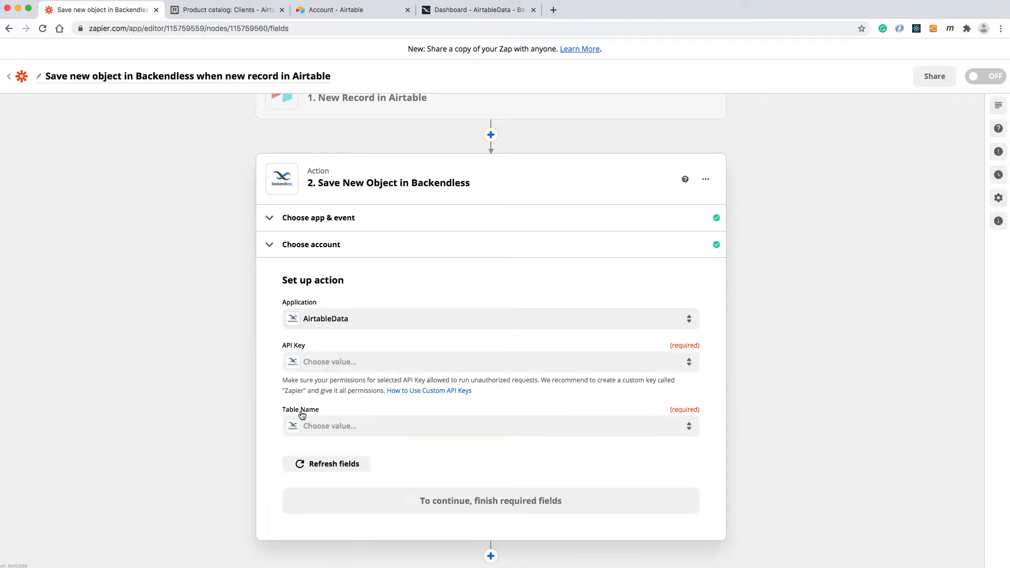
click(362, 432)
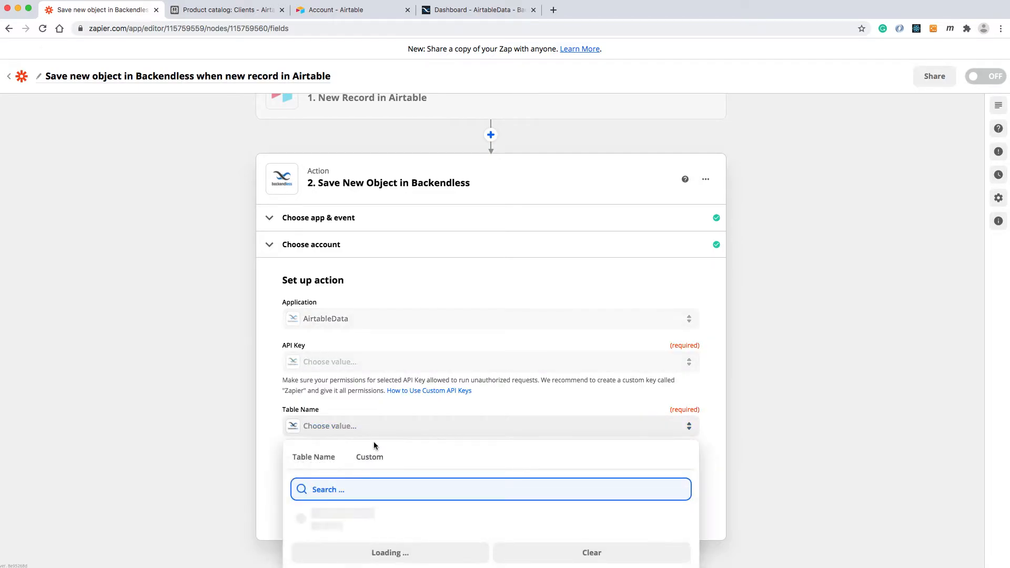
scroll(499, 463, down, 2)
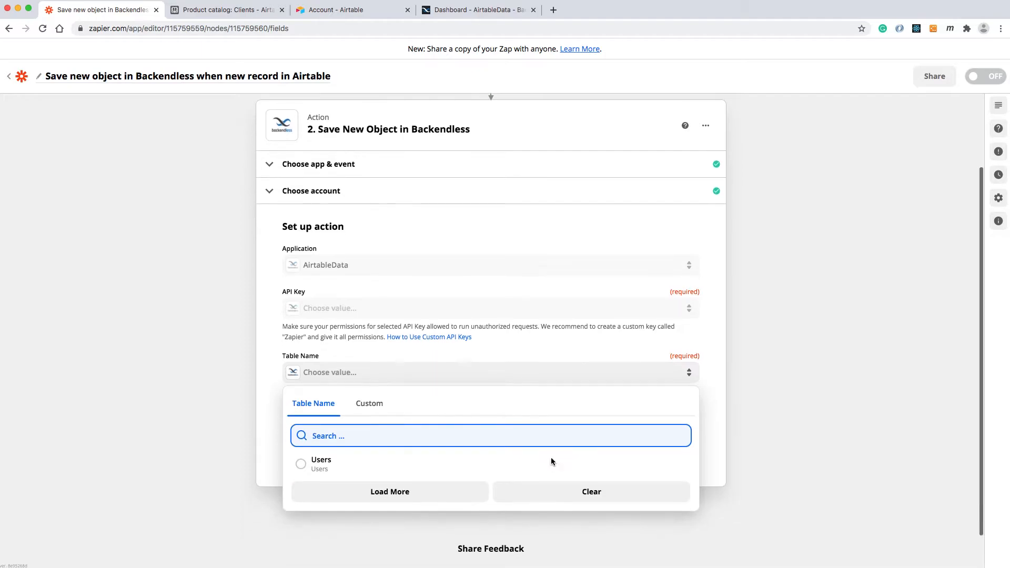
click(760, 389)
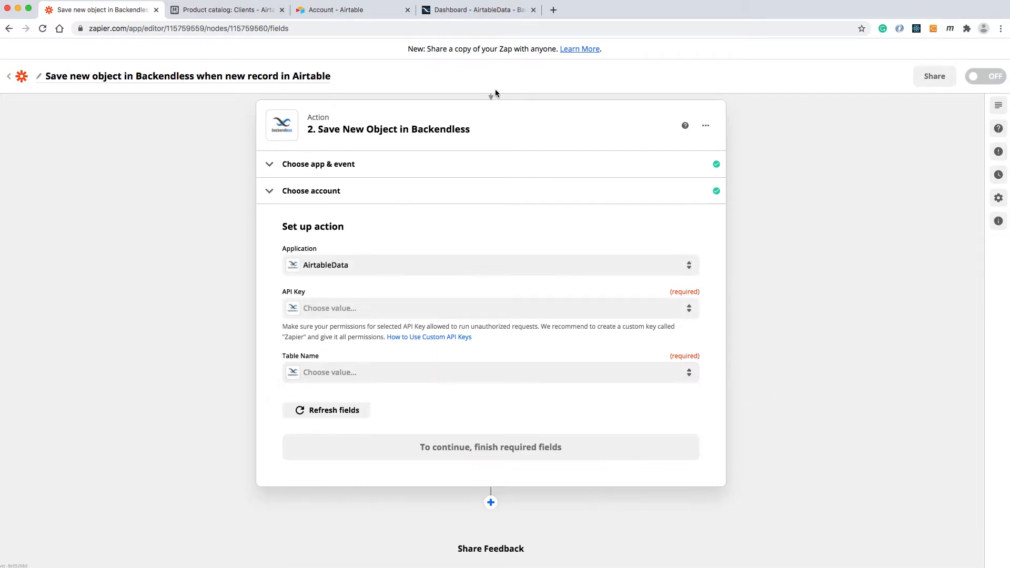
Switch to the Backendless console and create a new data table named Clients in the AirtableData app.
click(465, 16)
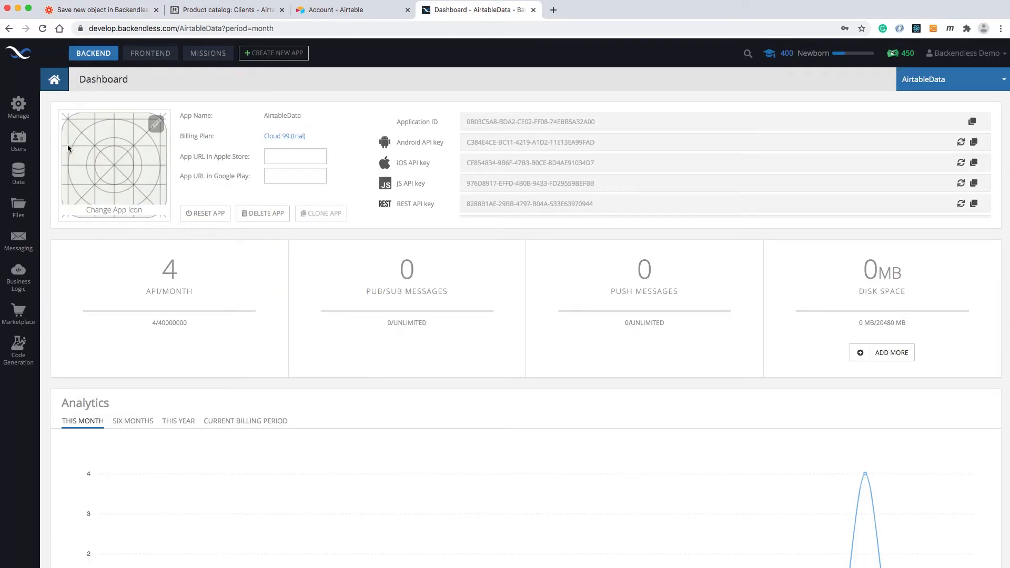
click(18, 173)
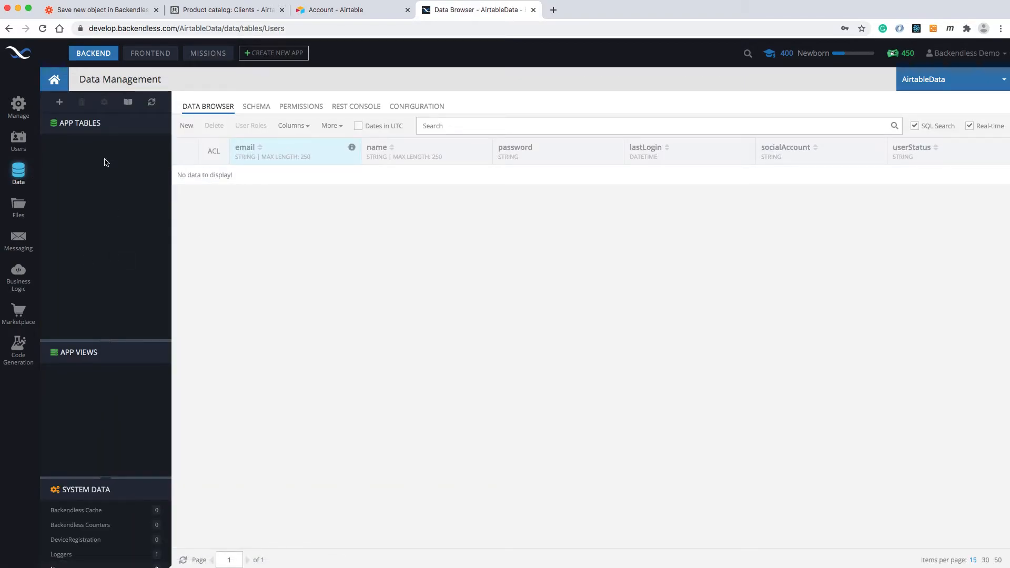
click(59, 102)
text(A)
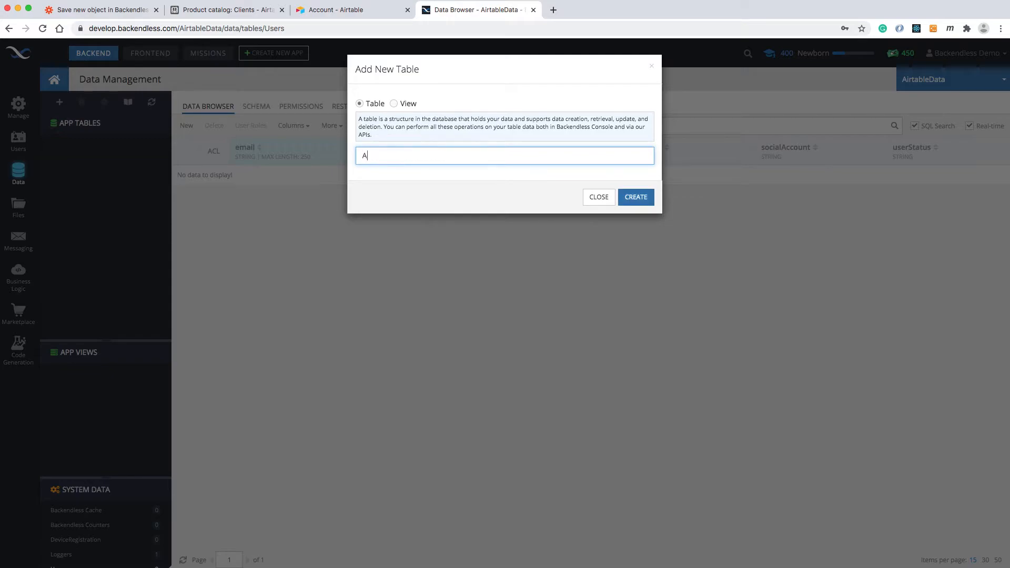
key(BackSpace)
text(Clients)
click(635, 200)
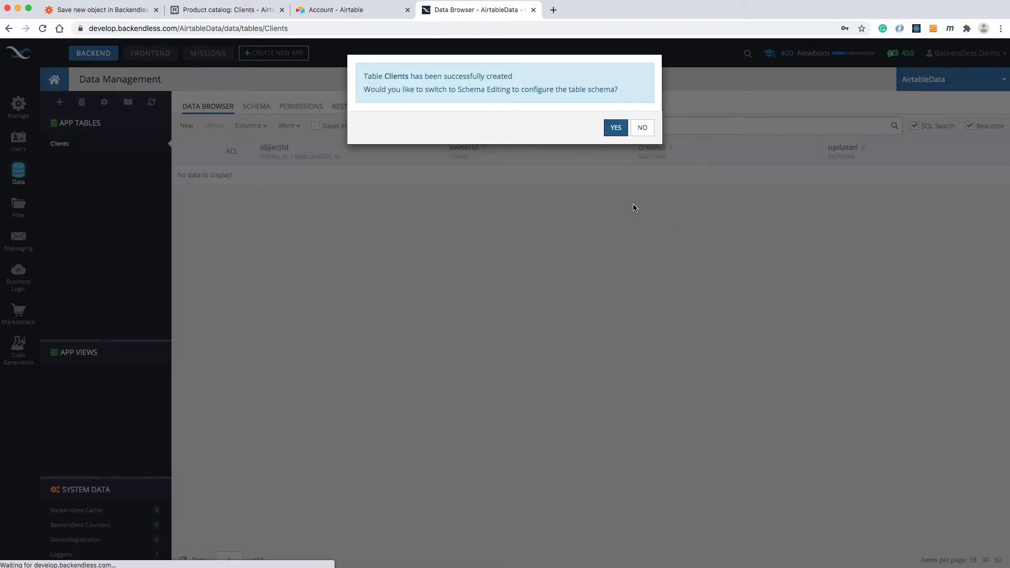
Go to the schema of the Clients table and create a STRING column named url, with creation of another column enabled.
click(616, 127)
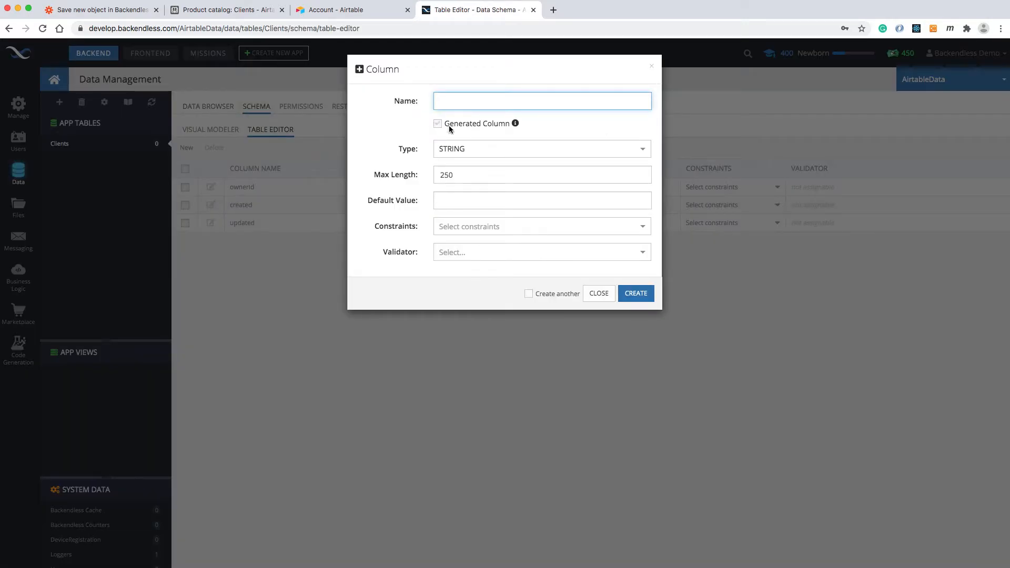
text(url)
click(576, 294)
click(636, 293)
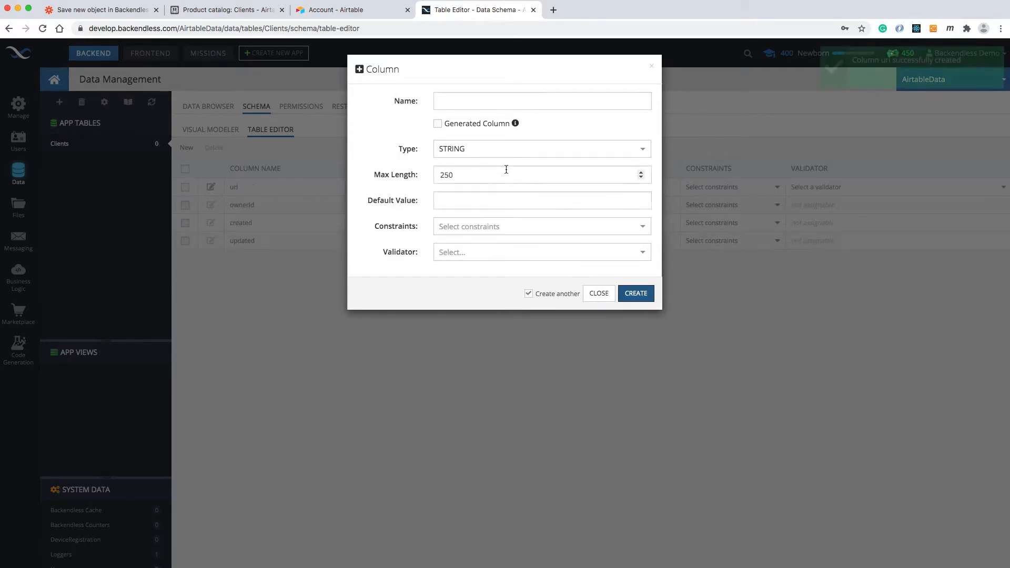
Add STRING columns named name and address to the Clients table, and view its schema in the visual modeler.
click(457, 100)
text(name)
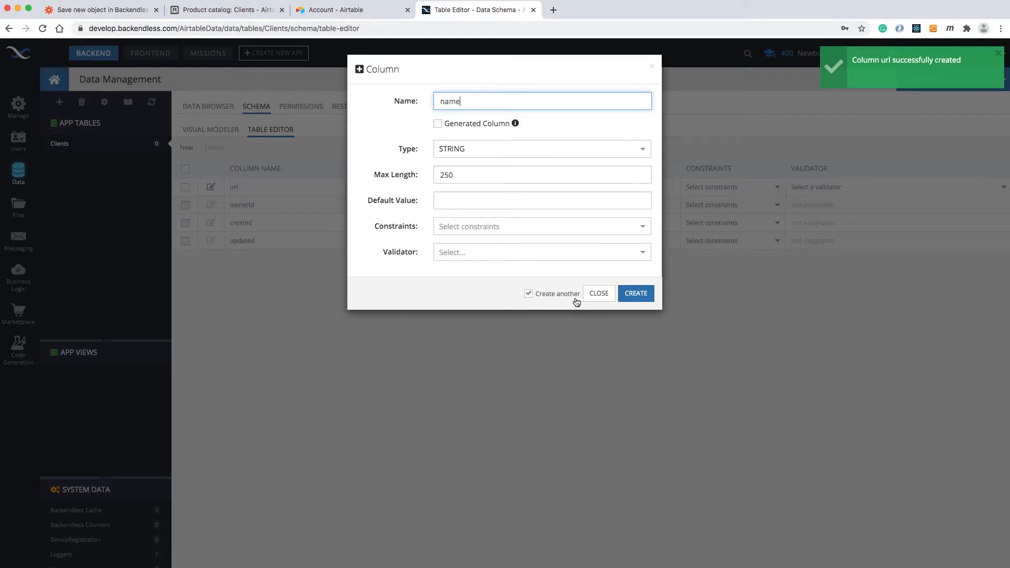
click(634, 294)
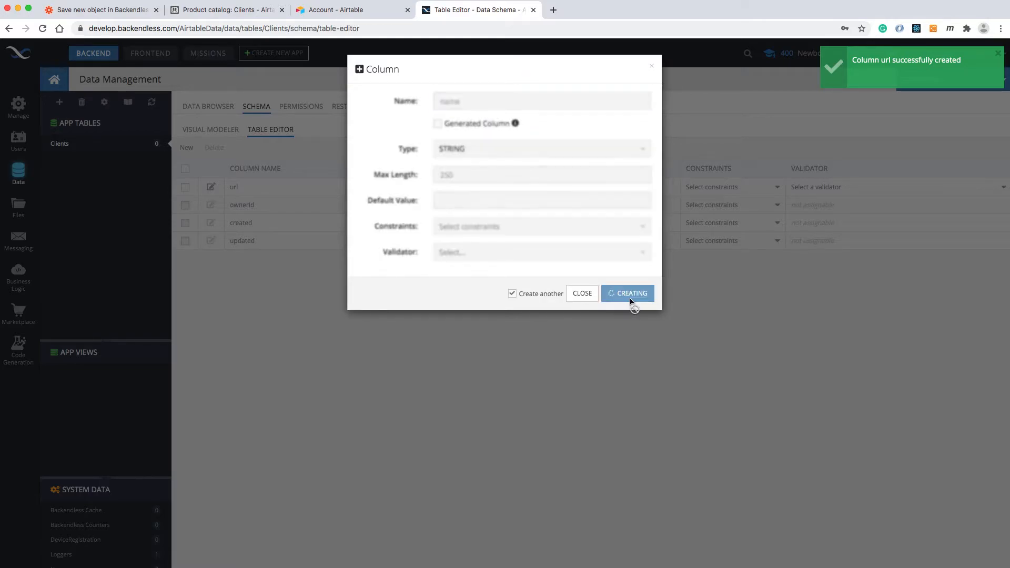
click(492, 101)
text(address)
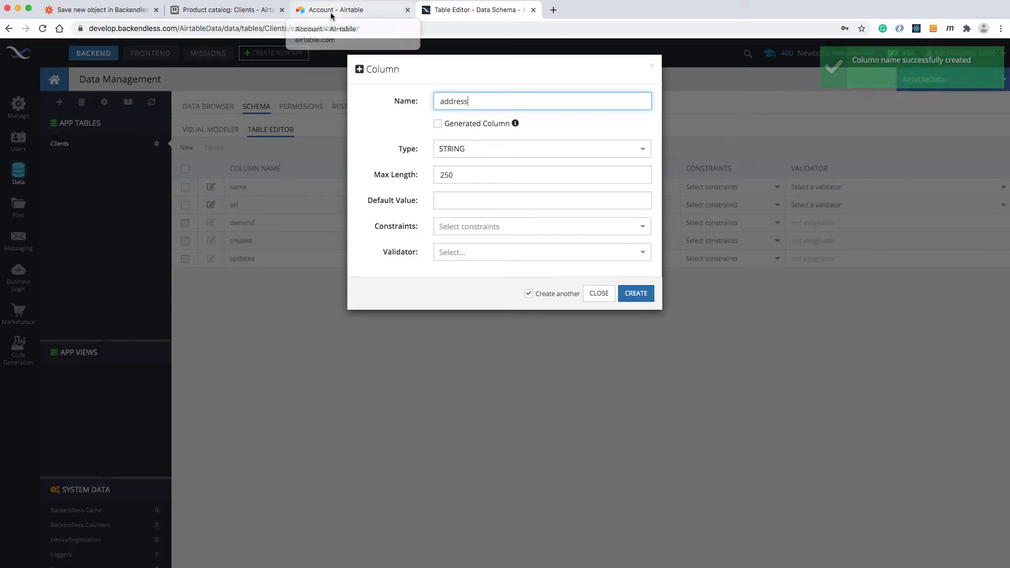
click(644, 301)
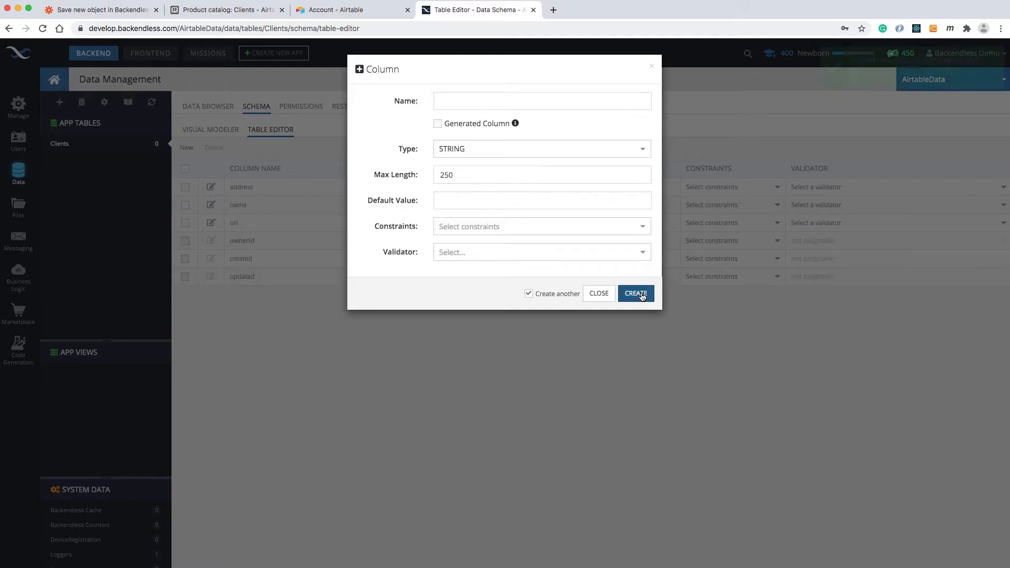
click(600, 295)
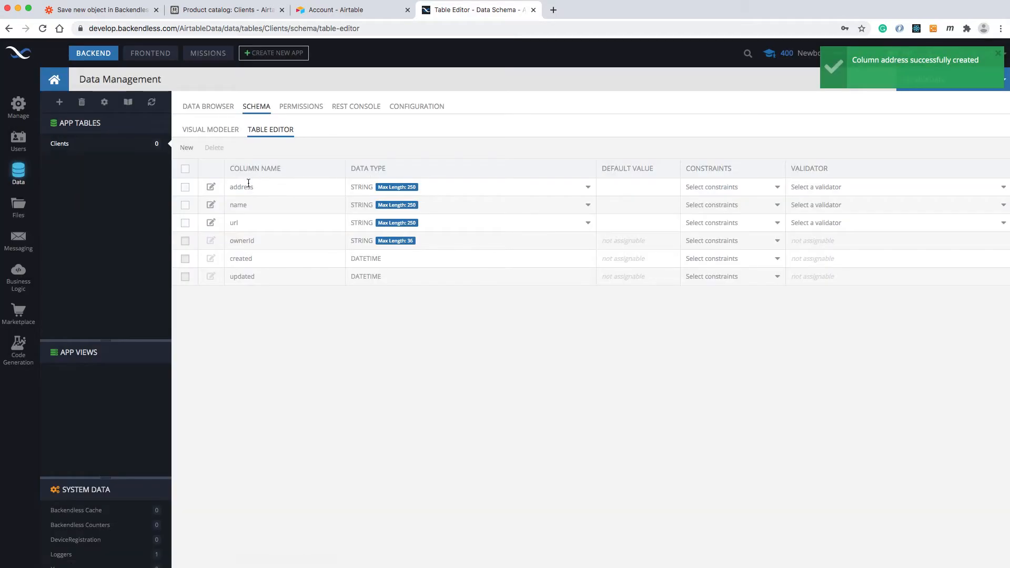
click(213, 129)
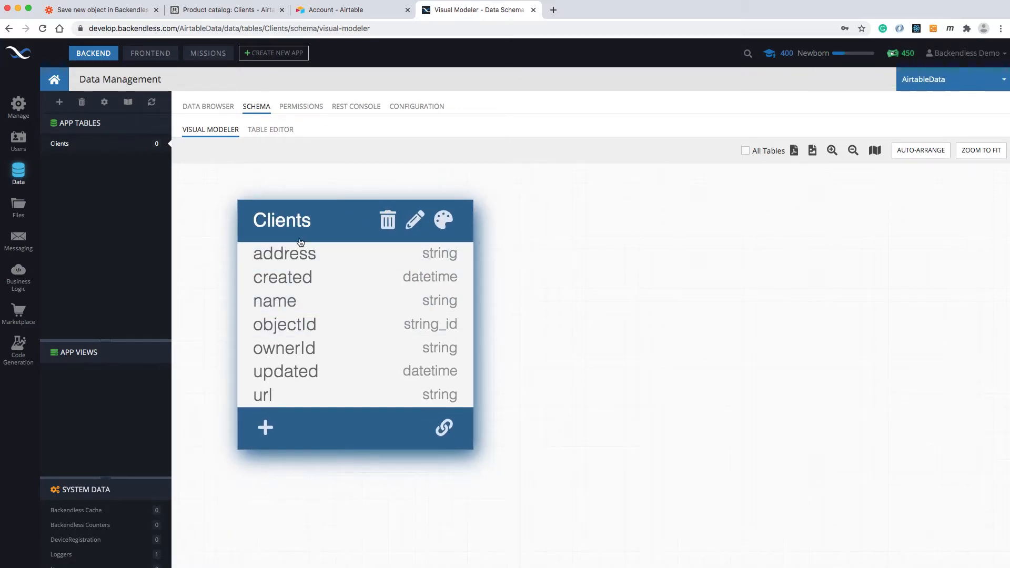
Return to the Zap editor, load more table names, and set the action's table to Clients.
click(121, 13)
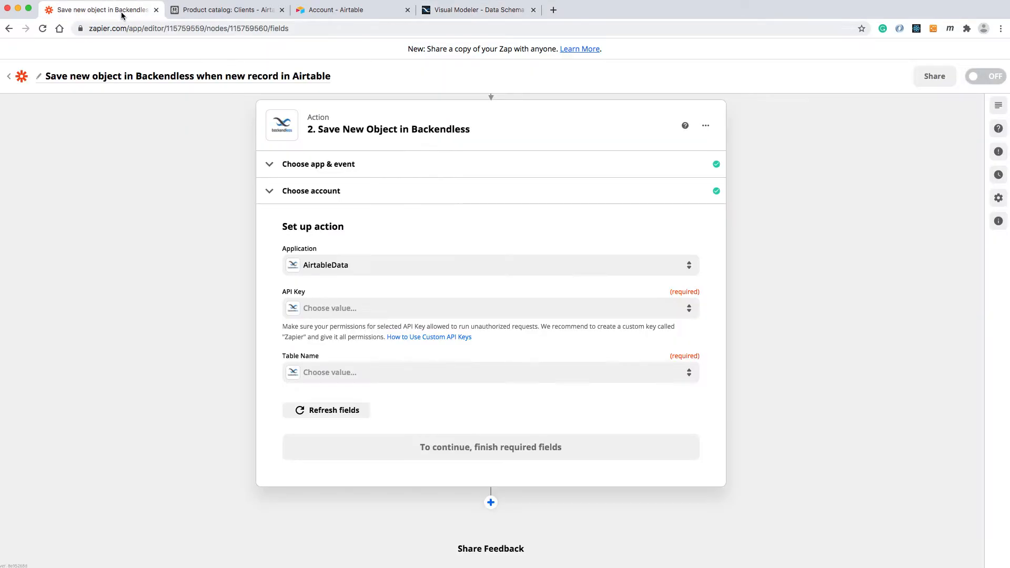
click(341, 373)
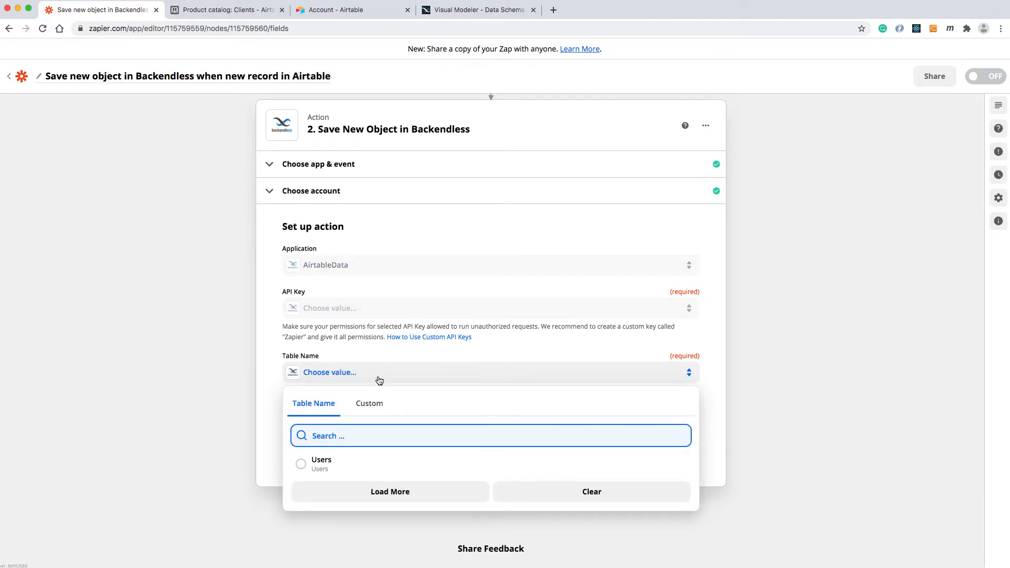
click(390, 491)
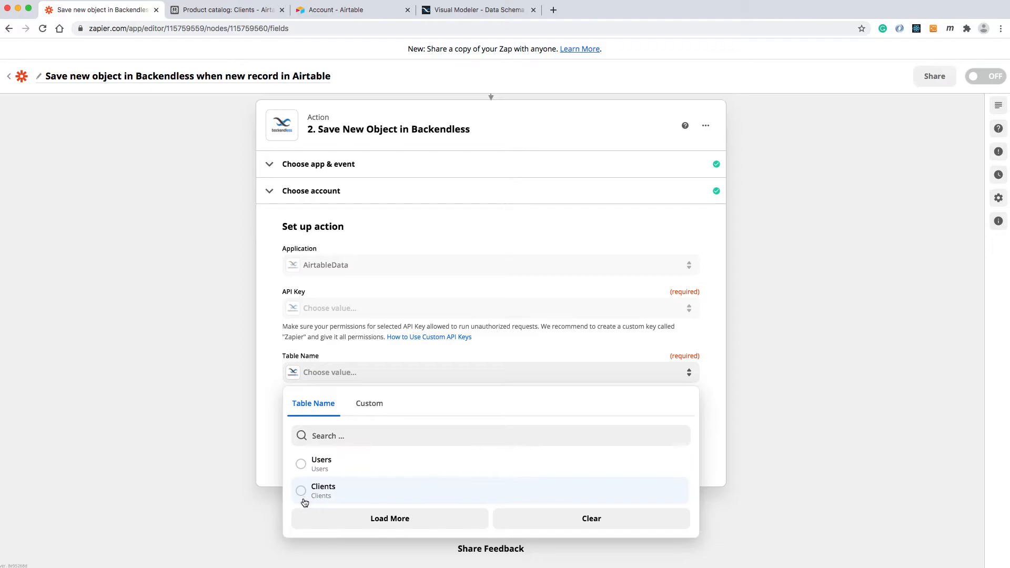
click(300, 494)
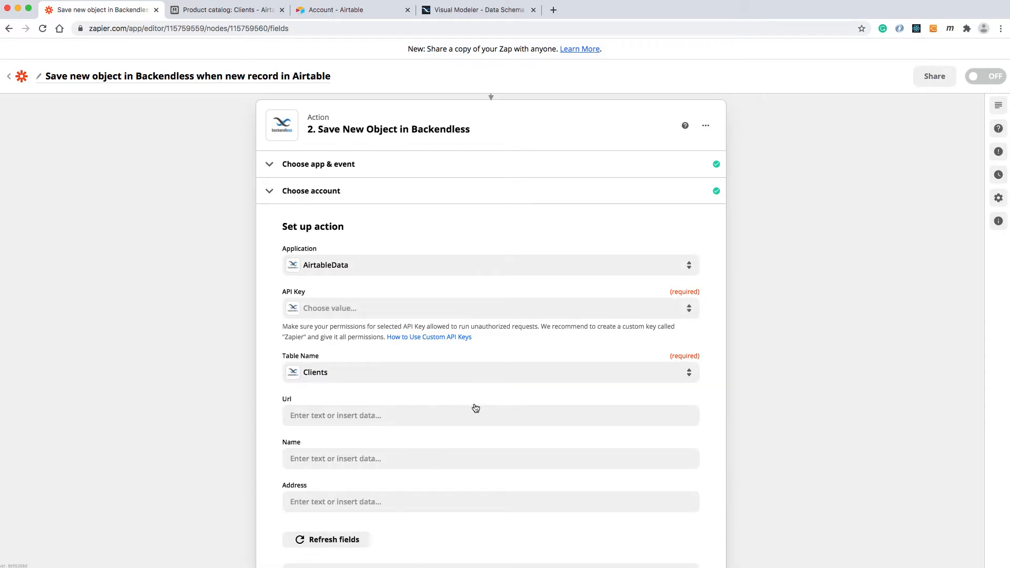
Map the action's Url field to the Airtable trigger's Photos Of Space Thumbnails Full URL value.
scroll(472, 405, down, 1)
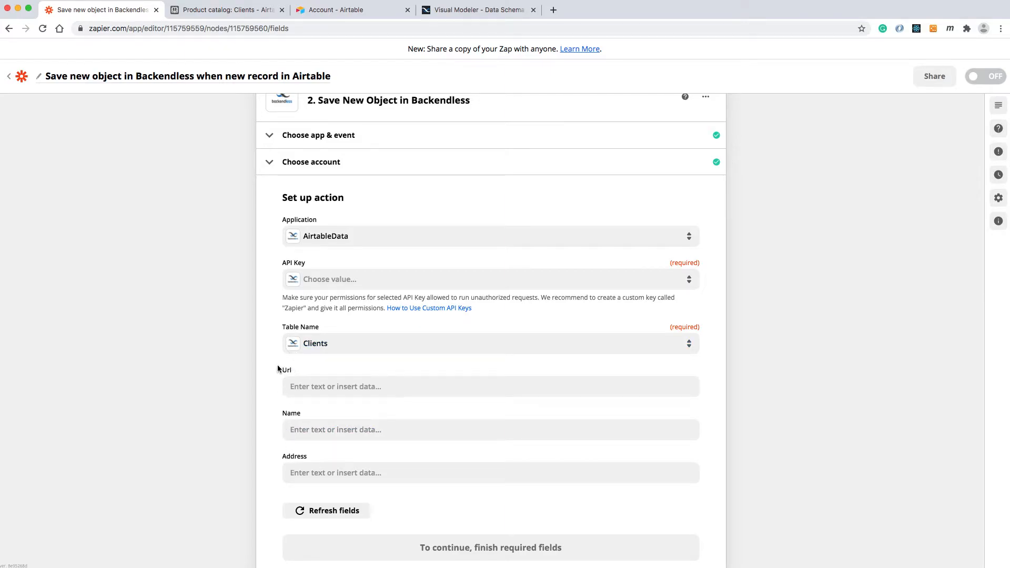
click(316, 387)
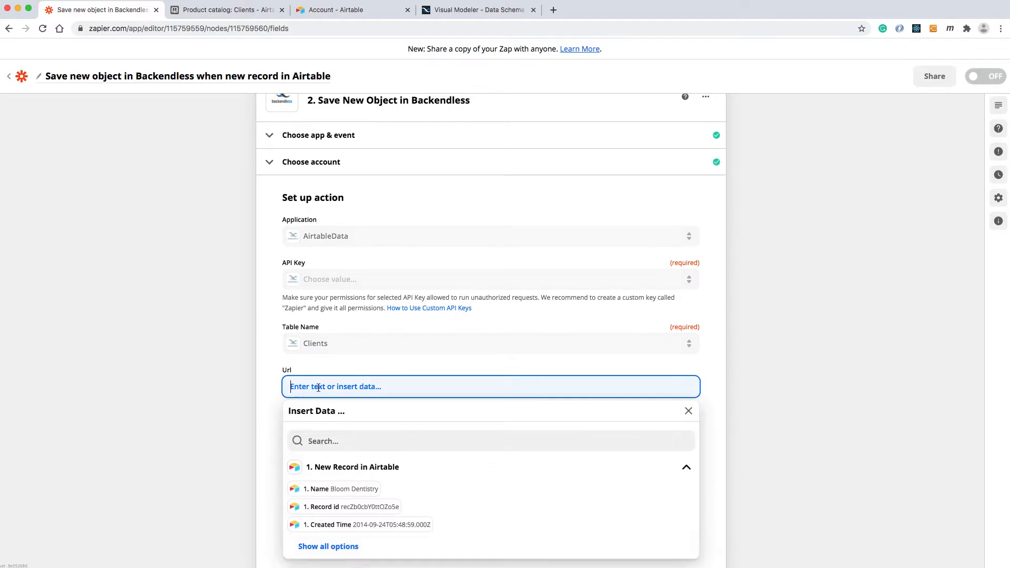
scroll(417, 500, down, 2)
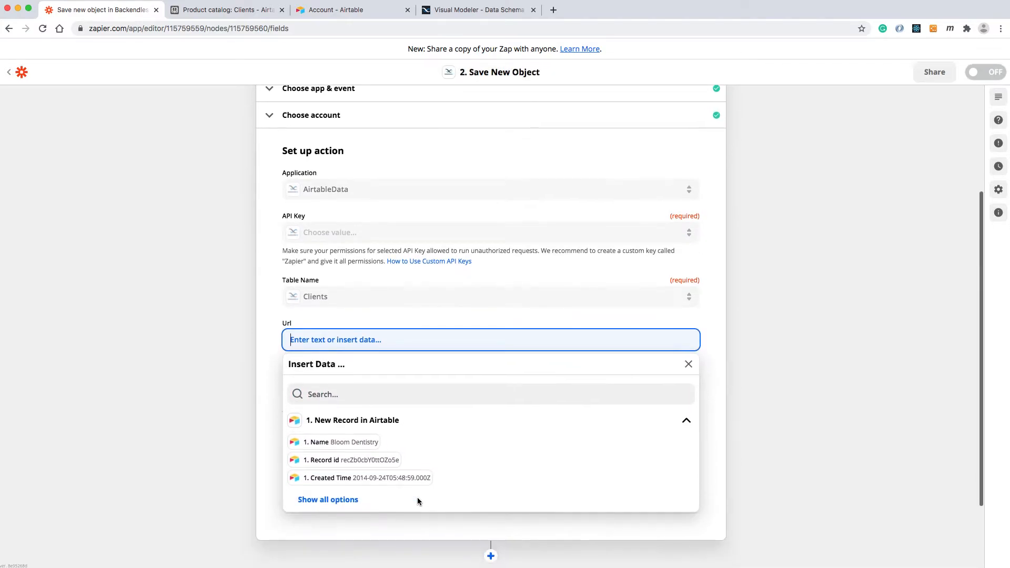
click(354, 502)
scroll(451, 463, down, 3)
scroll(450, 464, up, 3)
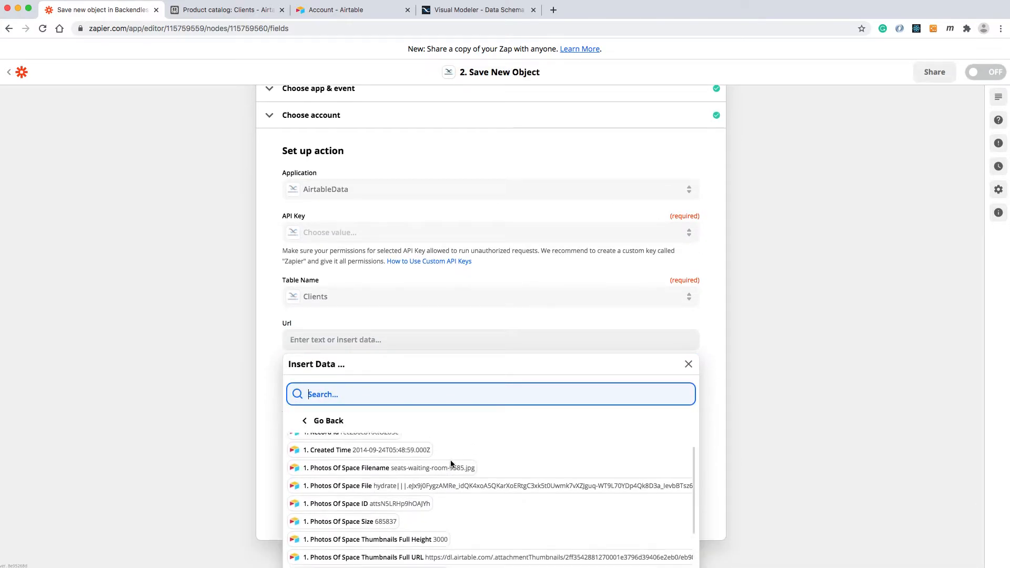
scroll(451, 464, down, 4)
scroll(450, 464, down, 1)
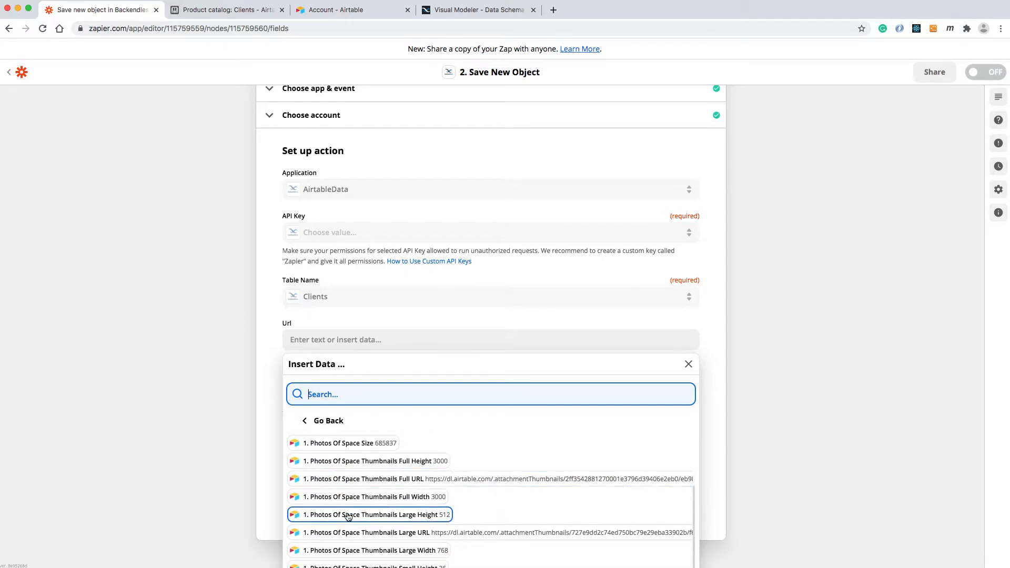
click(396, 479)
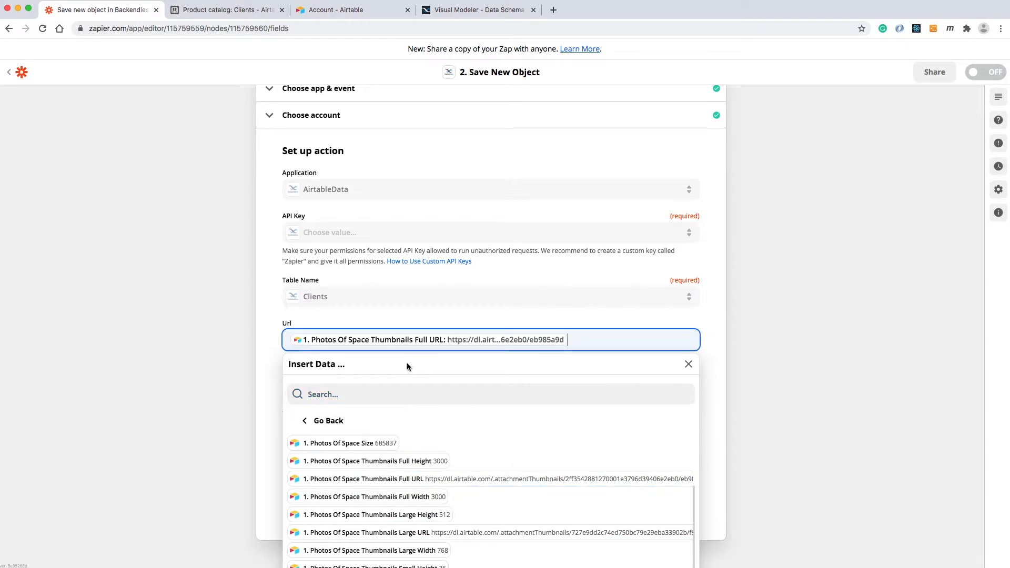
click(400, 315)
Map the action's Name field to the Name value of the new Airtable record.
click(324, 382)
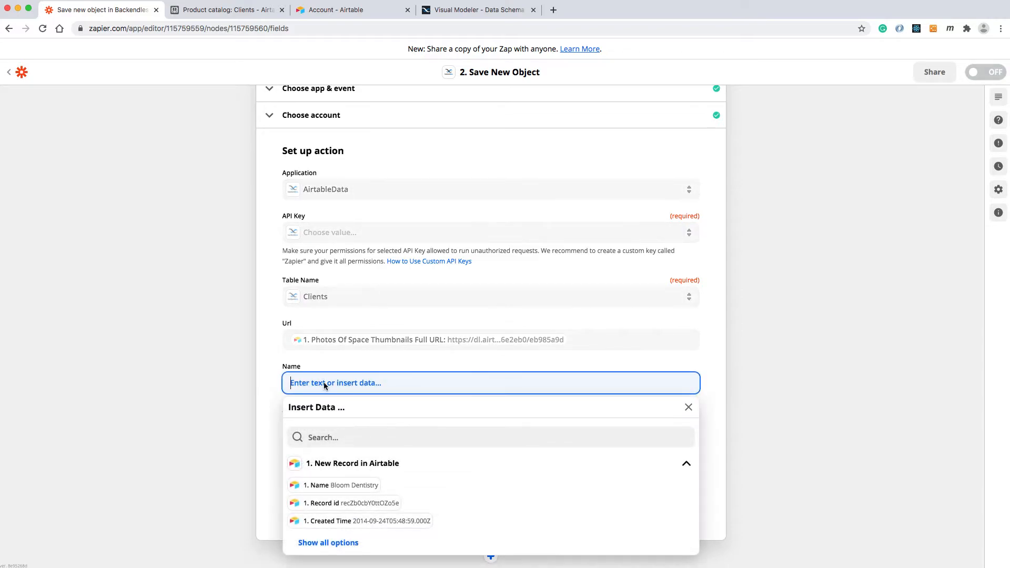
click(369, 484)
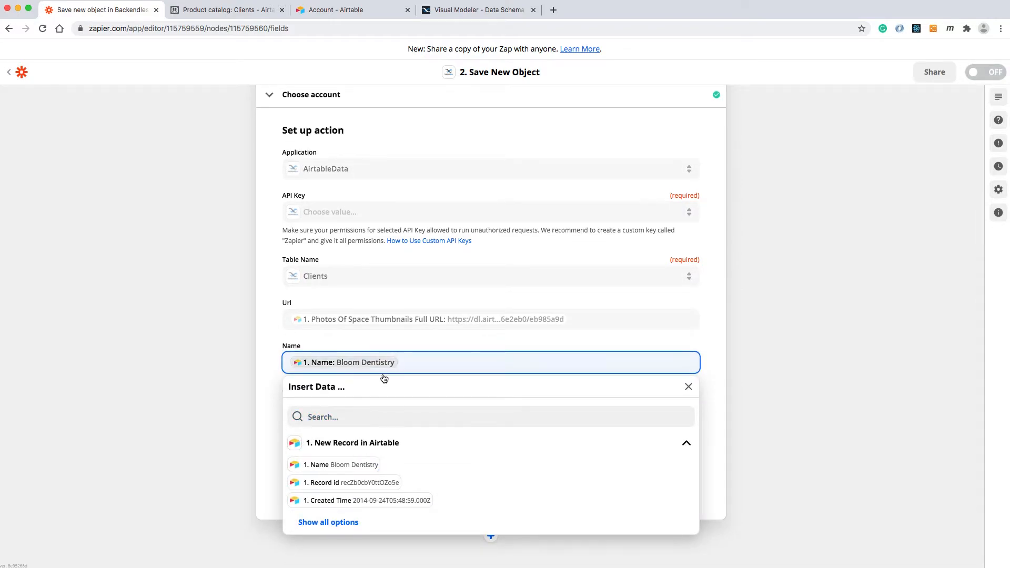
click(387, 358)
Map the action's Address field to the Billing Address value from the full list of Airtable record data.
click(363, 406)
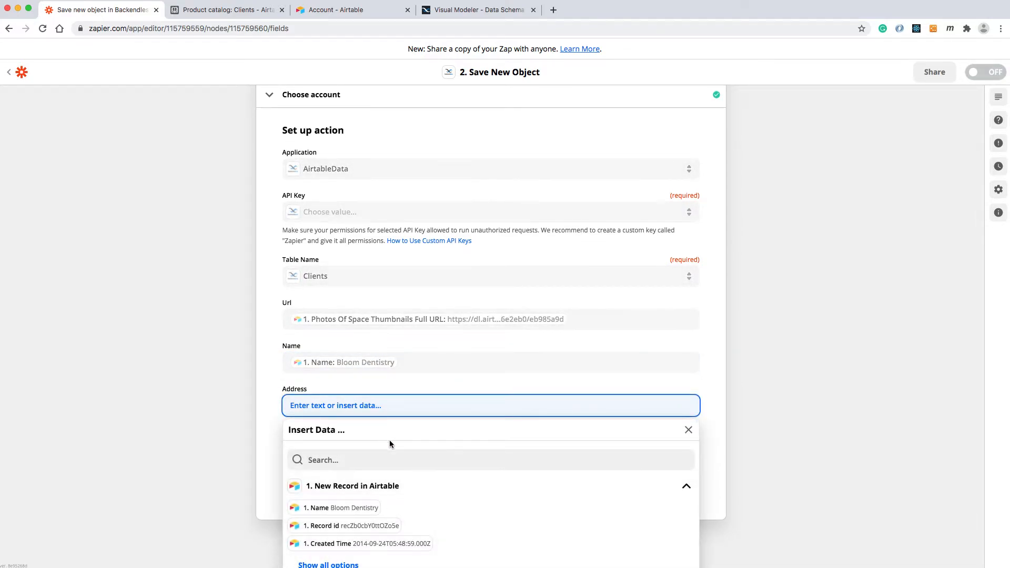
click(328, 521)
scroll(488, 461, down, 5)
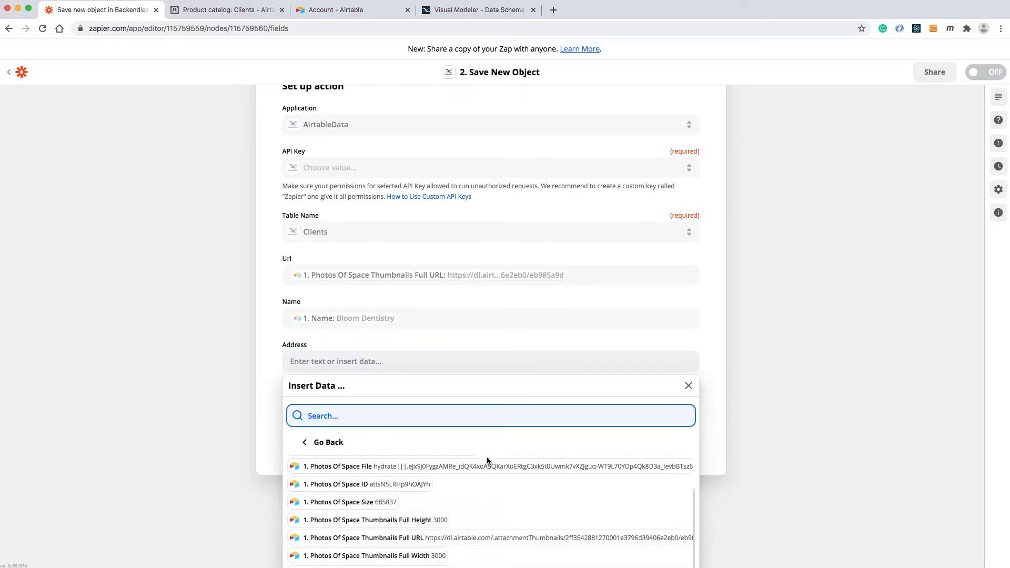
scroll(488, 459, down, 6)
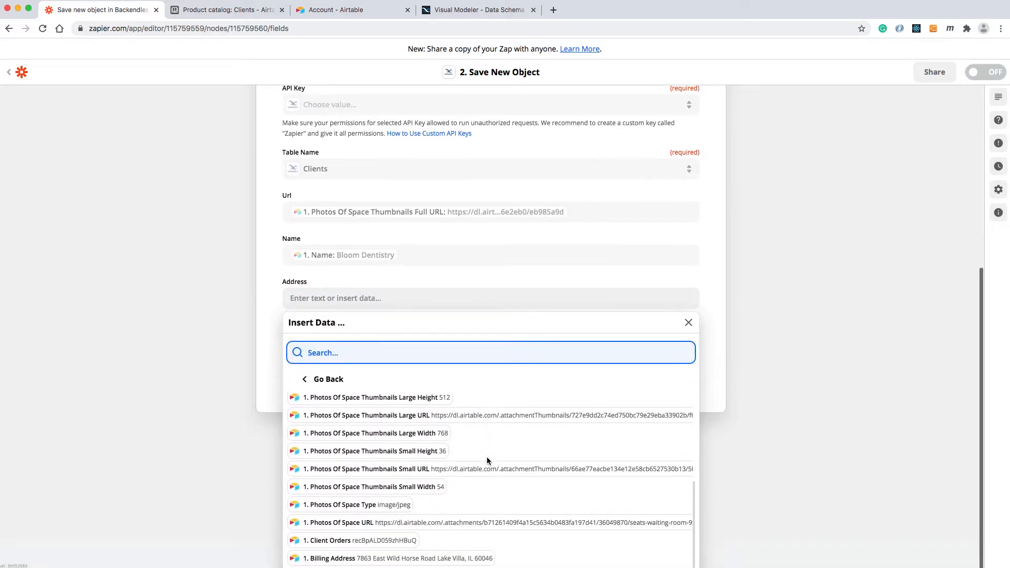
click(339, 559)
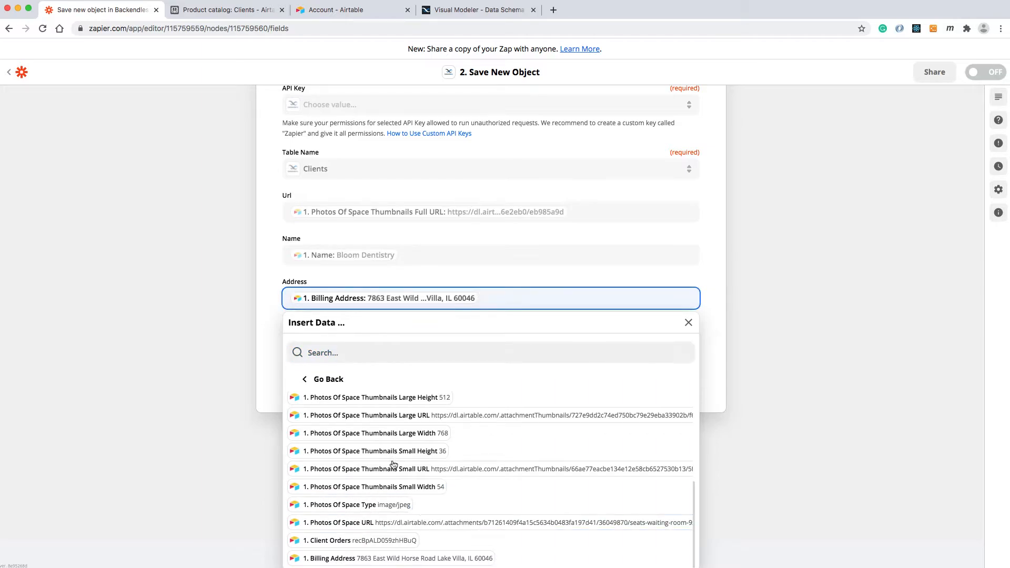
click(266, 355)
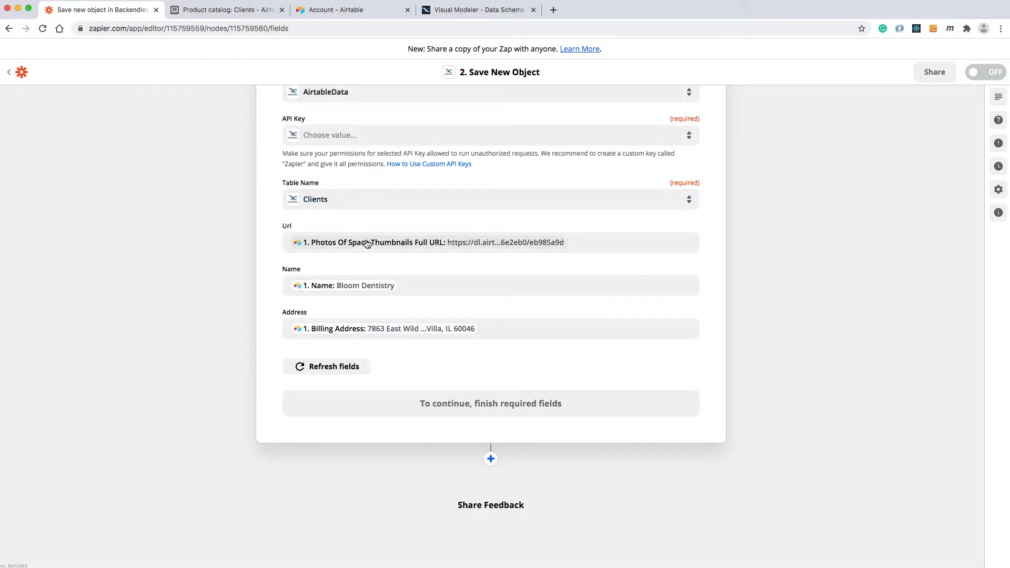
Choose REST as the API key for the Backendless action and continue to the action test.
scroll(478, 357, up, 4)
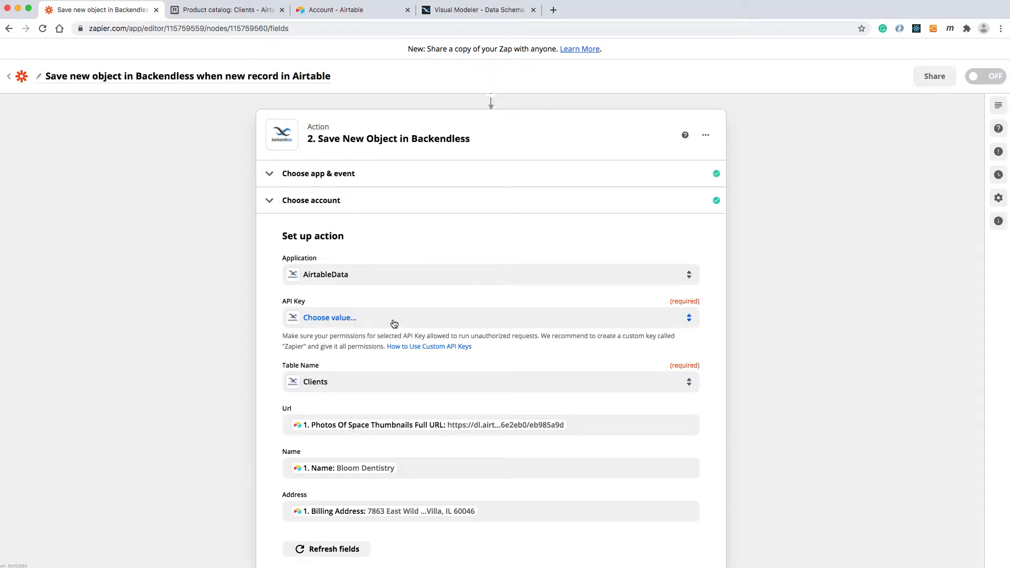
click(322, 318)
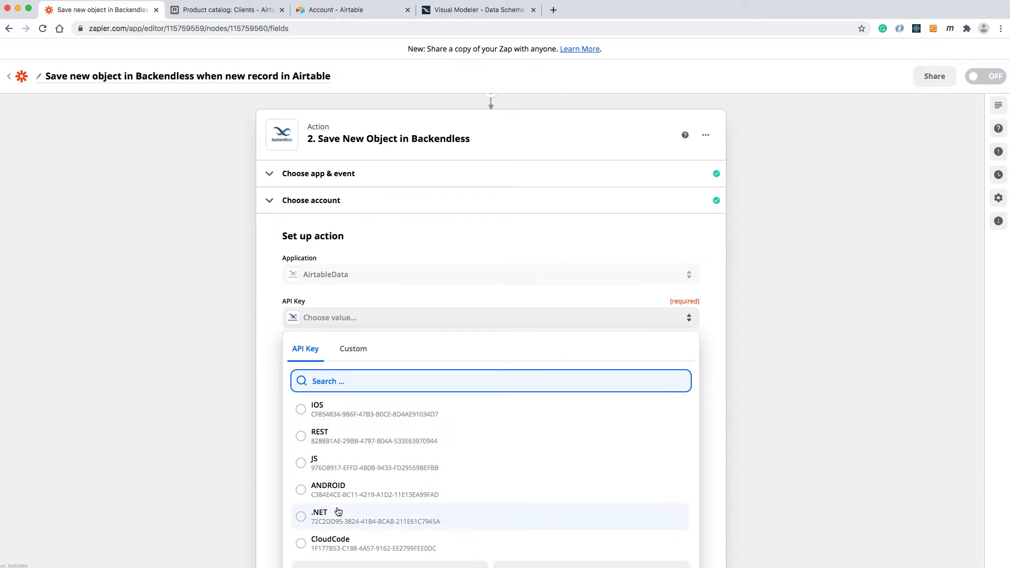
click(304, 440)
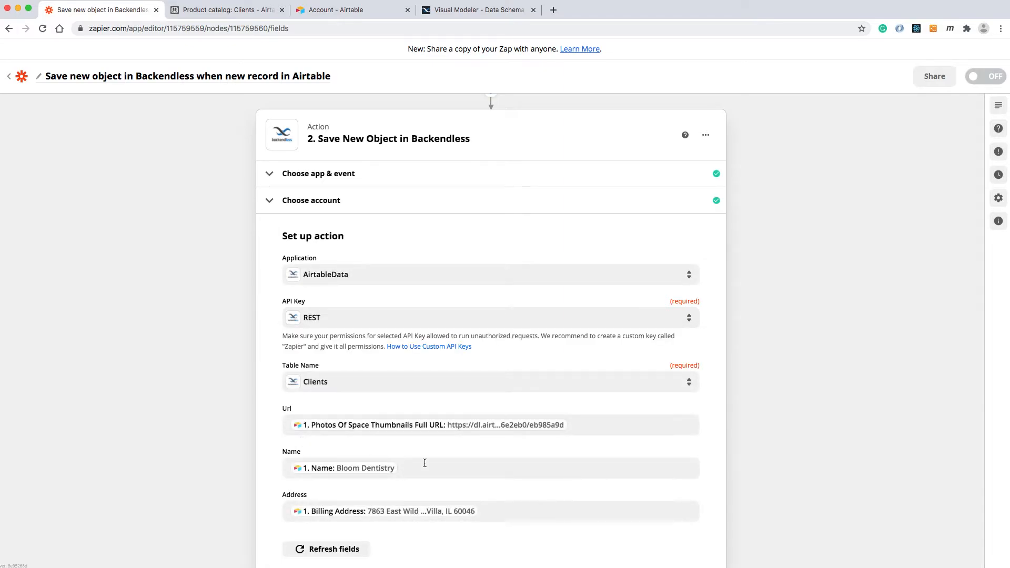
scroll(387, 410, down, 3)
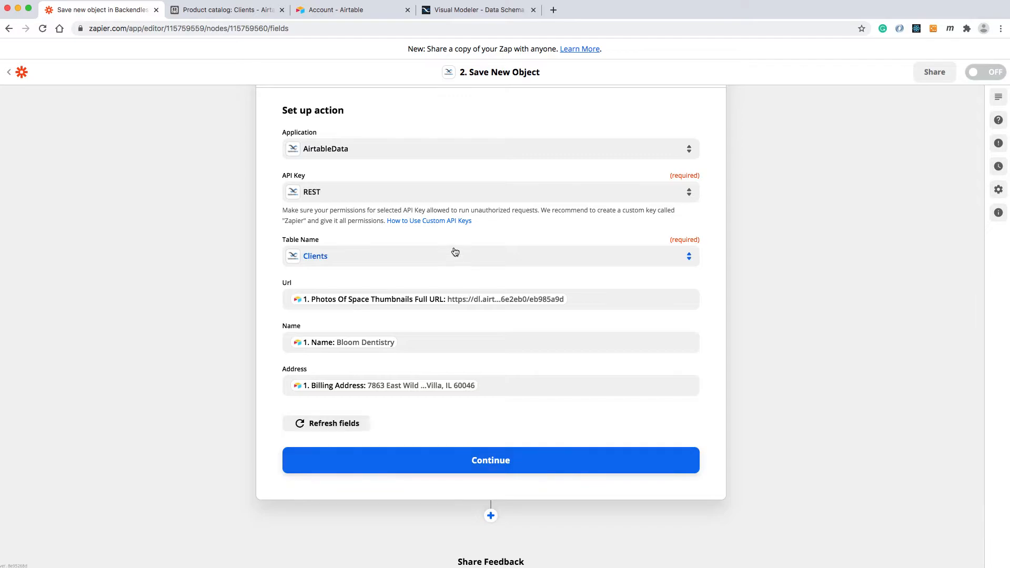
click(481, 459)
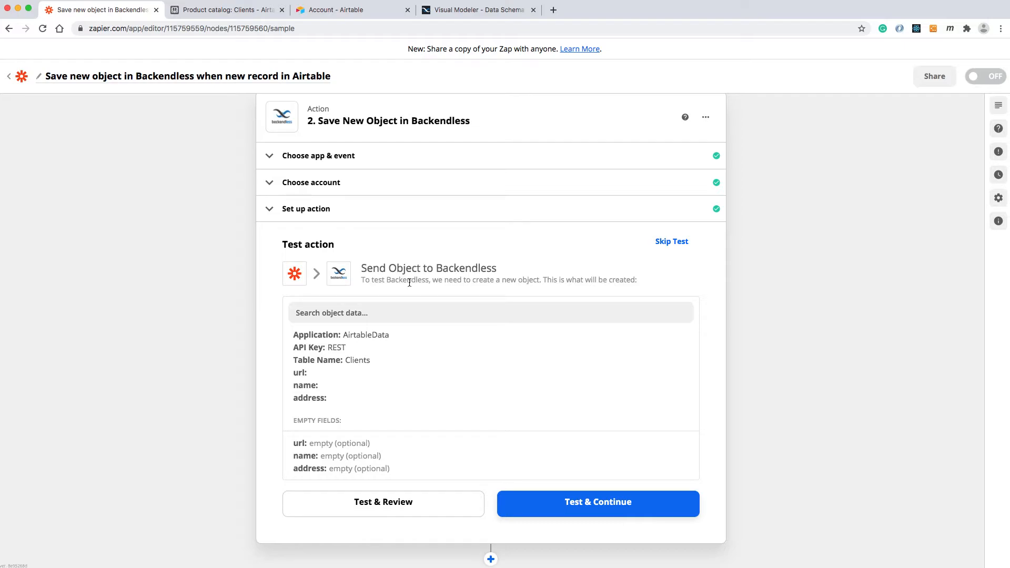
Test and review the Backendless action, and view the Clients table's records in the Backendless data browser.
click(401, 504)
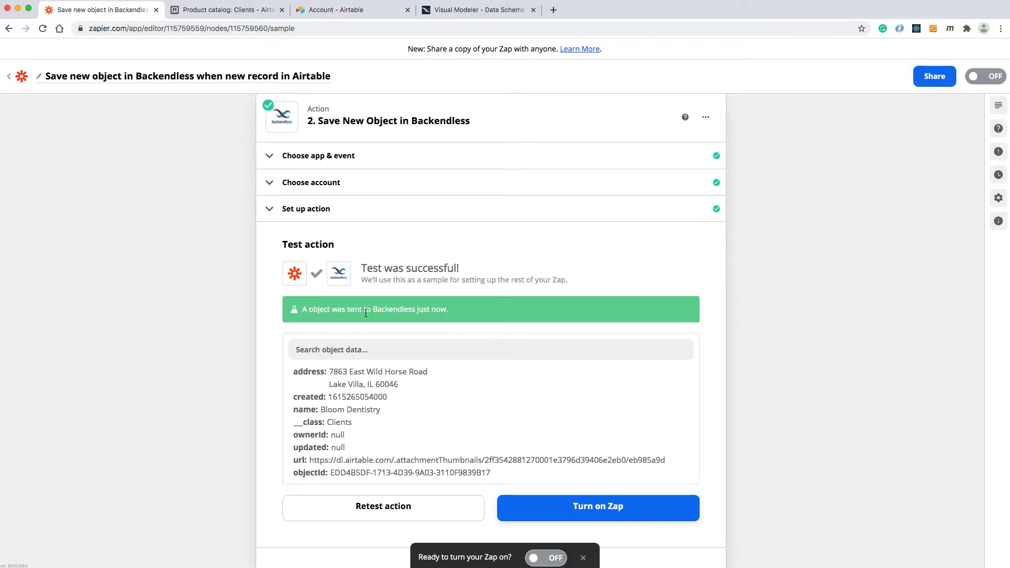
click(455, 12)
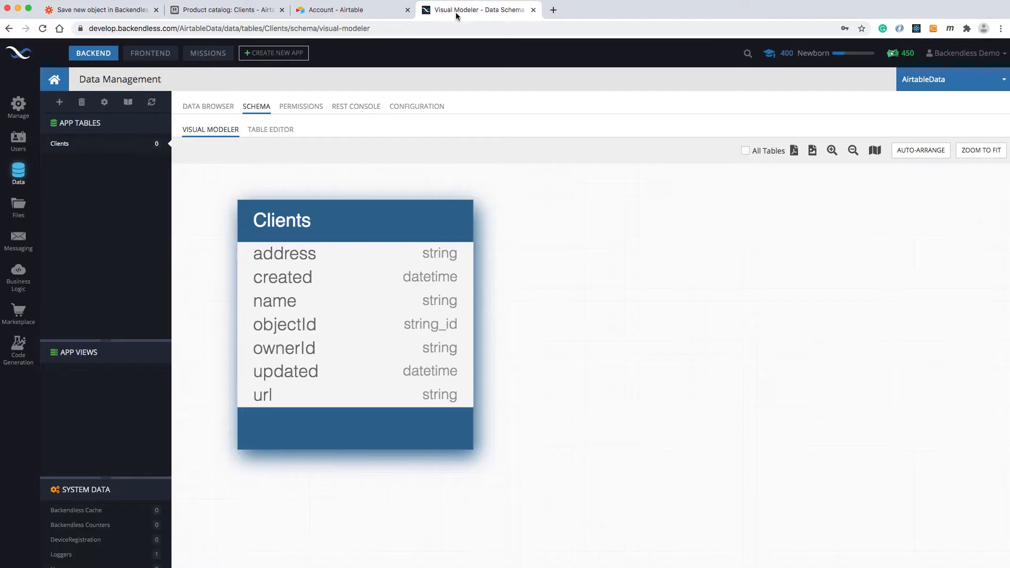
click(204, 108)
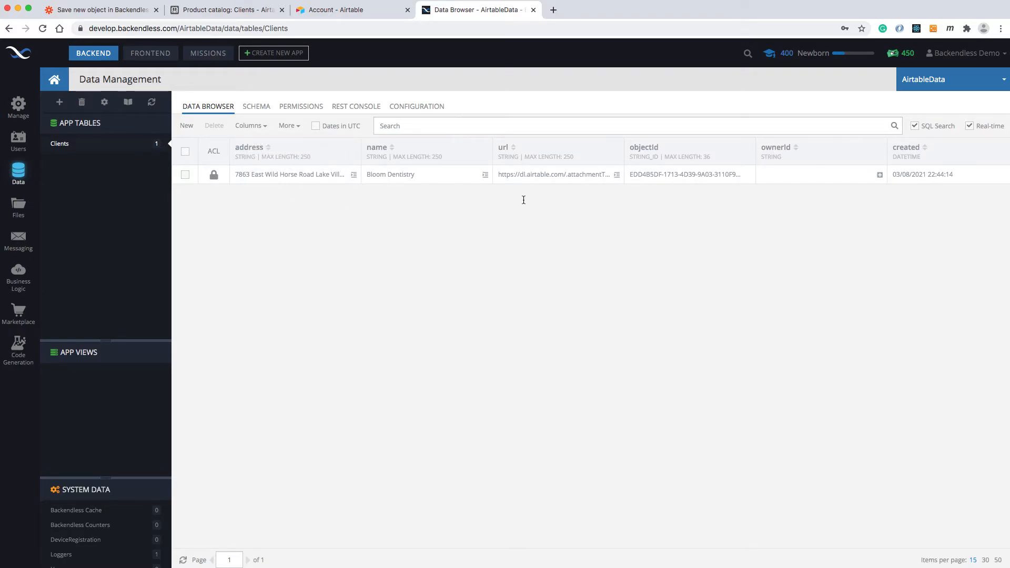
Return to the Zap editor, turn on the Zap without sharing a copy, and go to the list of Zaps.
click(106, 9)
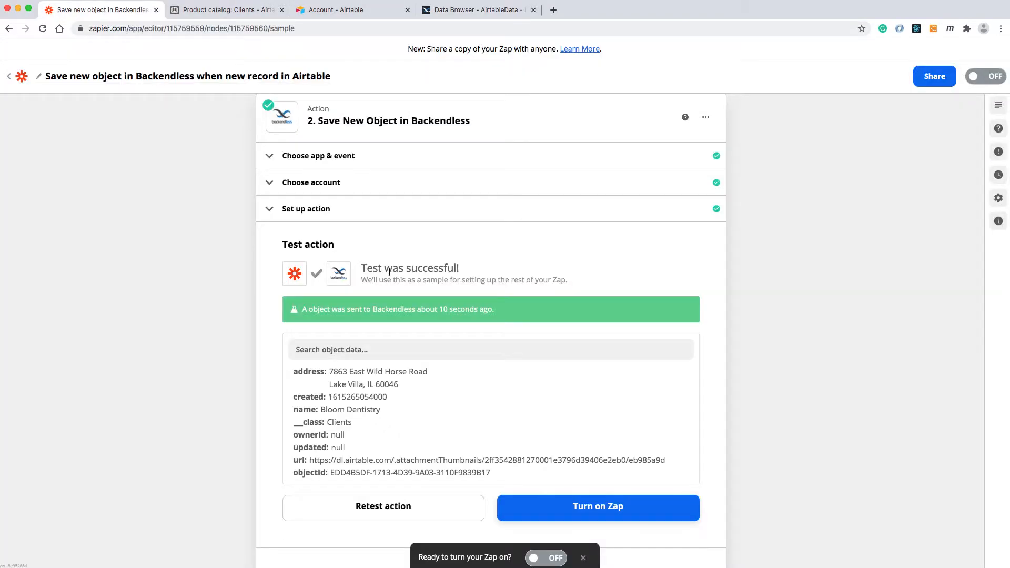
scroll(575, 403, down, 1)
click(608, 478)
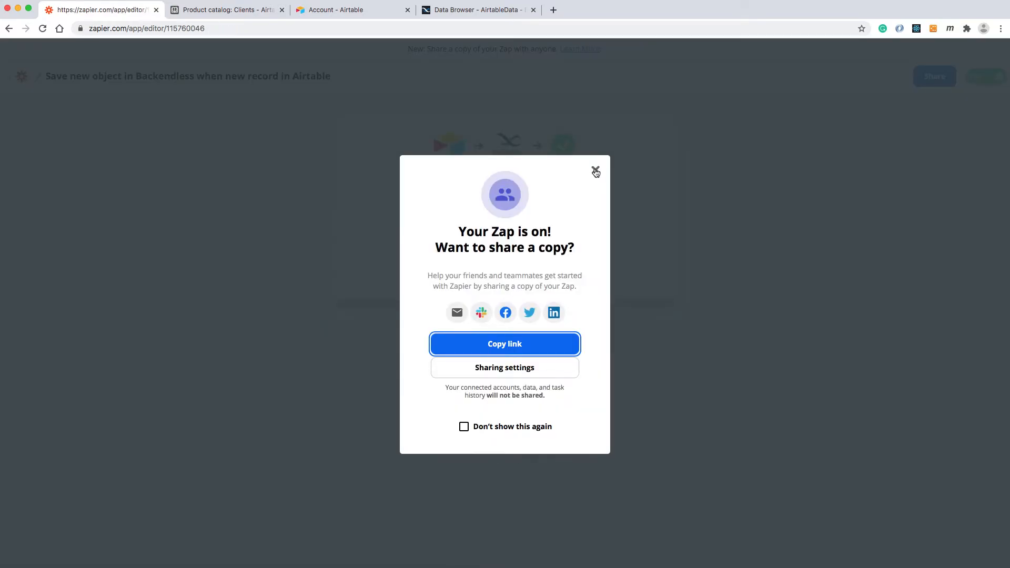
click(595, 171)
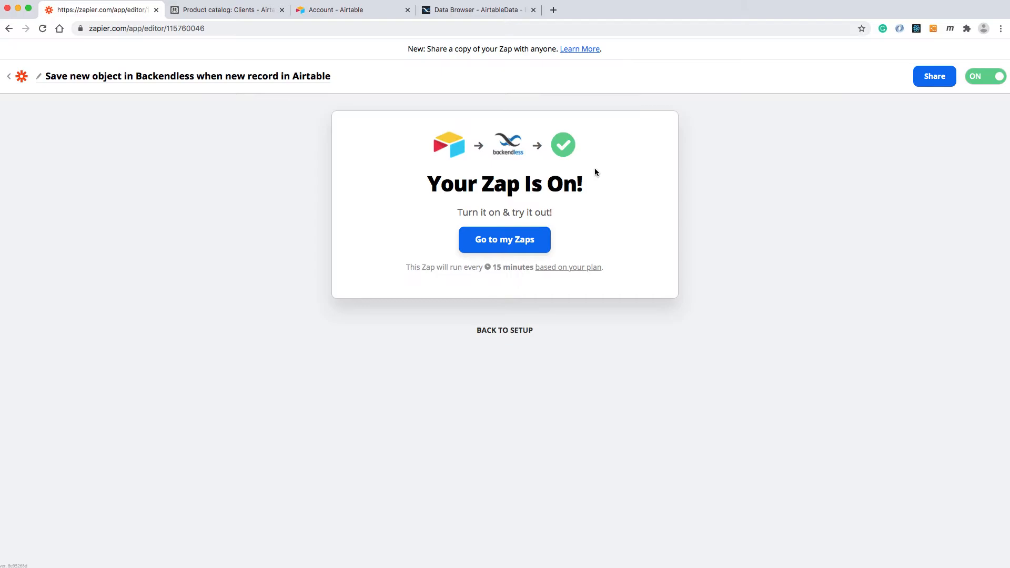
click(504, 241)
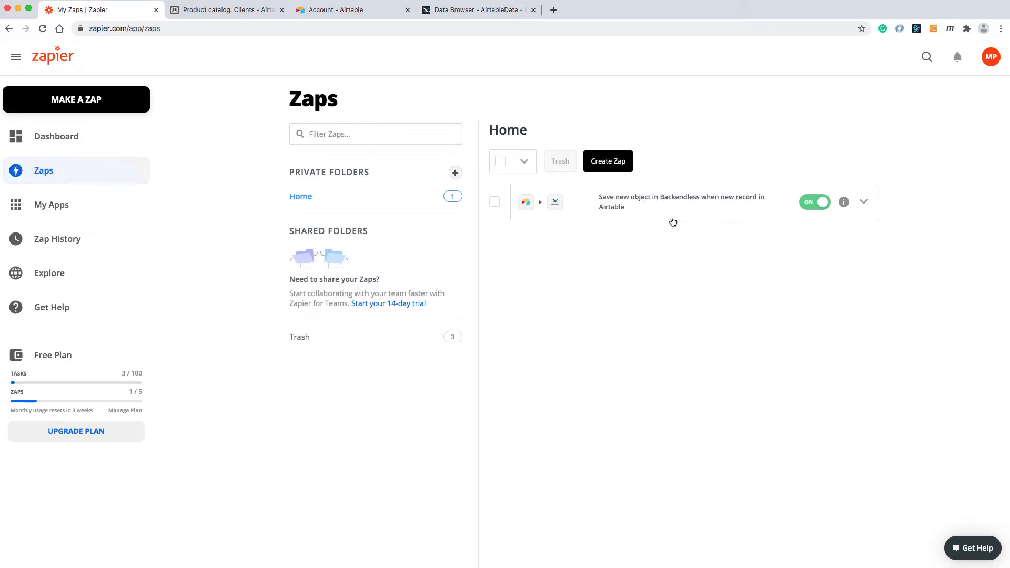
Switch to the Airtable Clients table and add a new client record named Nocoders-R-Us.
click(259, 15)
click(201, 178)
text(Nocod)
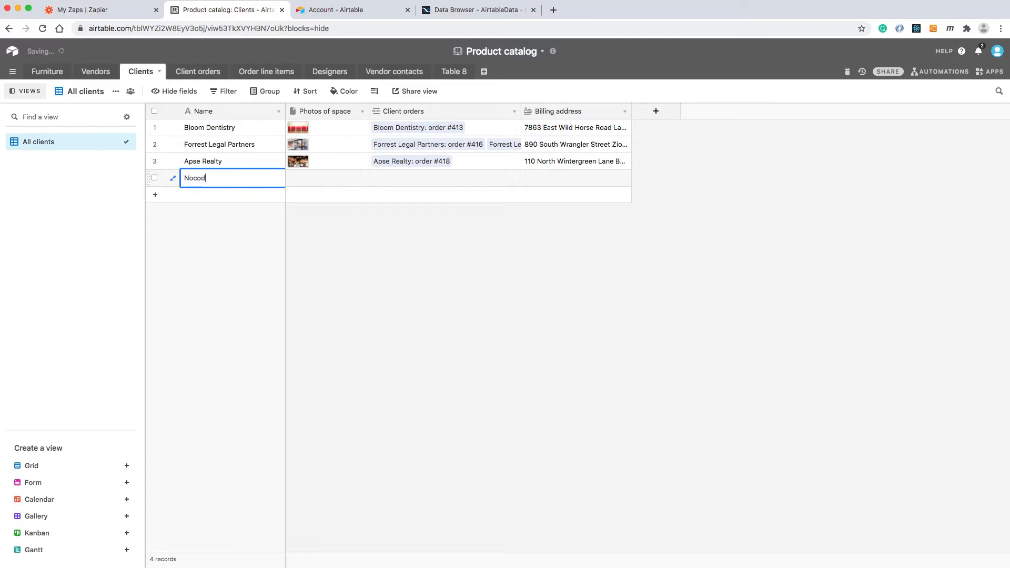
text(ers-R-Us)
click(394, 219)
Enter a full postal address as the billing address of the Nocoders-R-Us record.
click(544, 179)
click(559, 179)
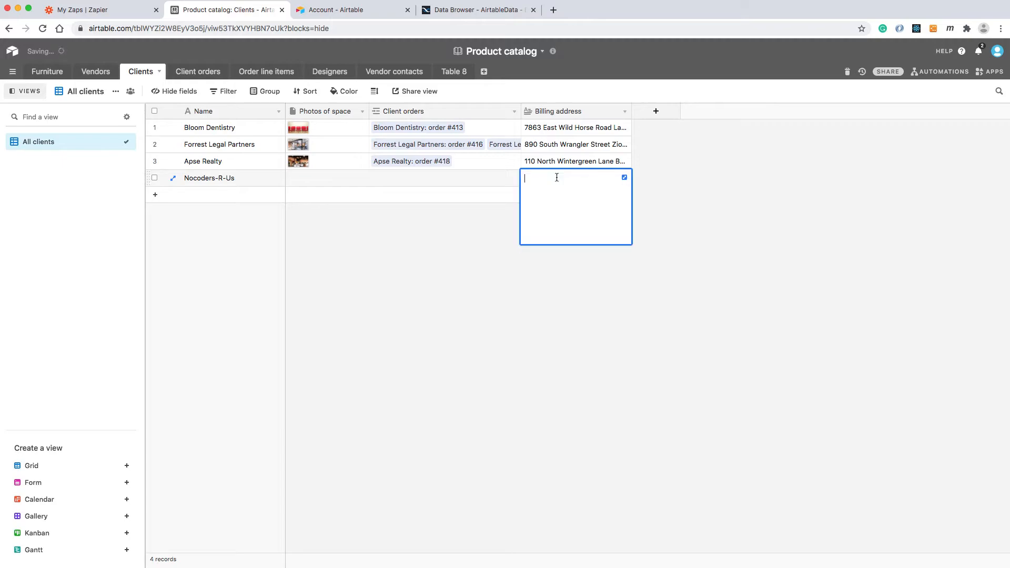
text(555 Main St, Dallas, TX 75001)
click(204, 247)
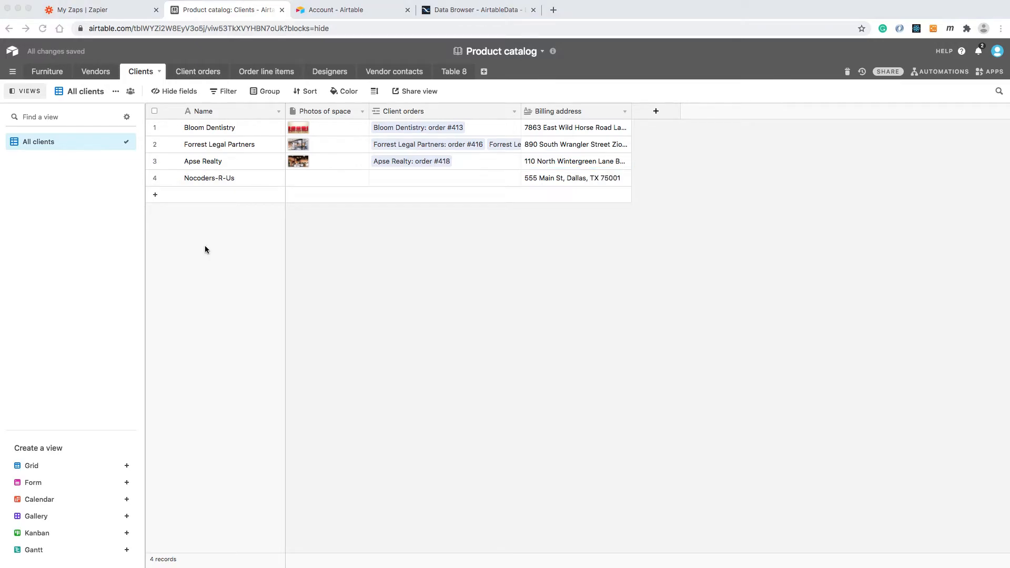
Attach the image 0b7b7f15b83e7326de9078d0998d5eac.jpg as the photo of space of the Nocoders-R-Us record.
click(325, 185)
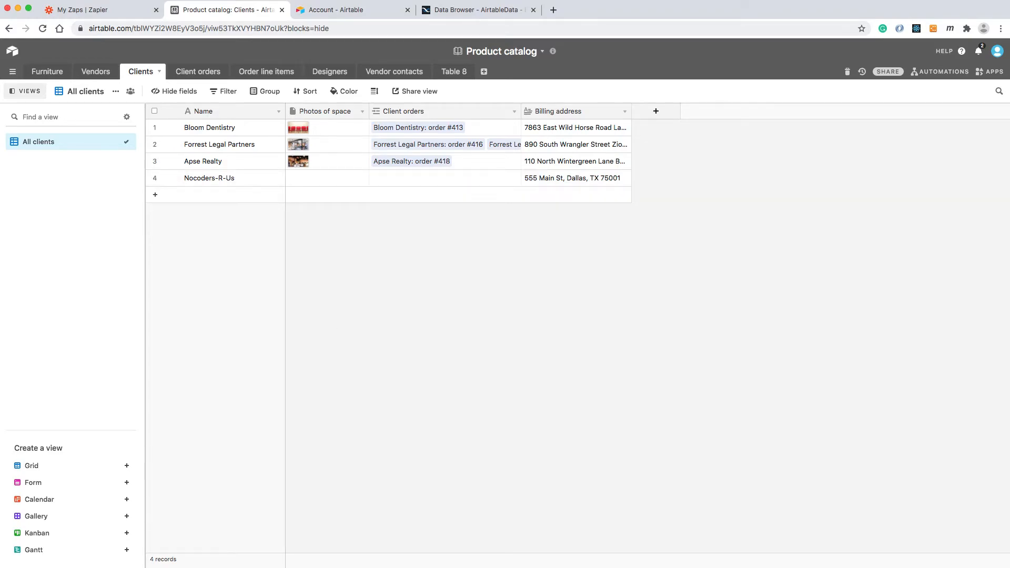
drag(396, 343, 318, 181)
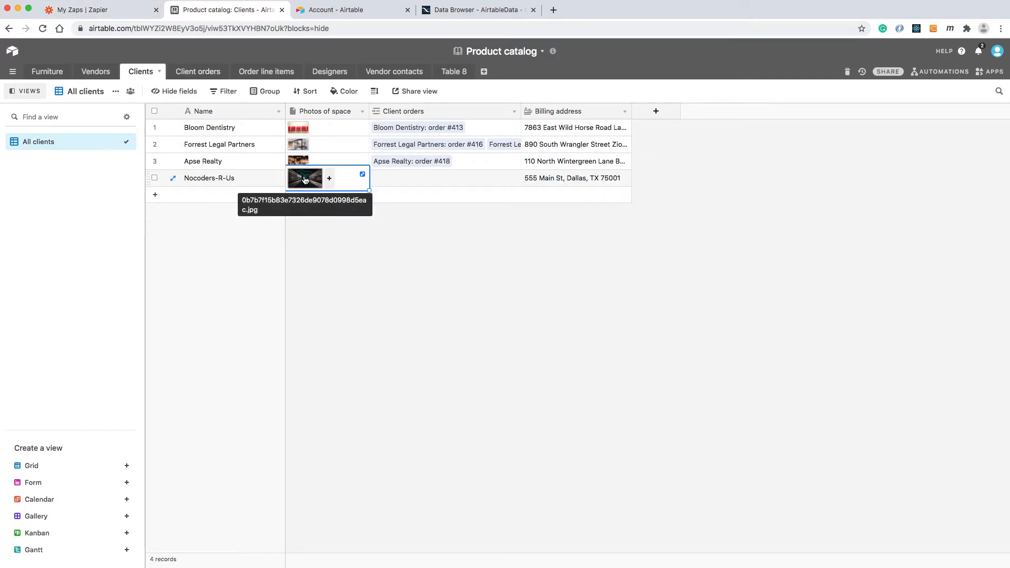
click(336, 278)
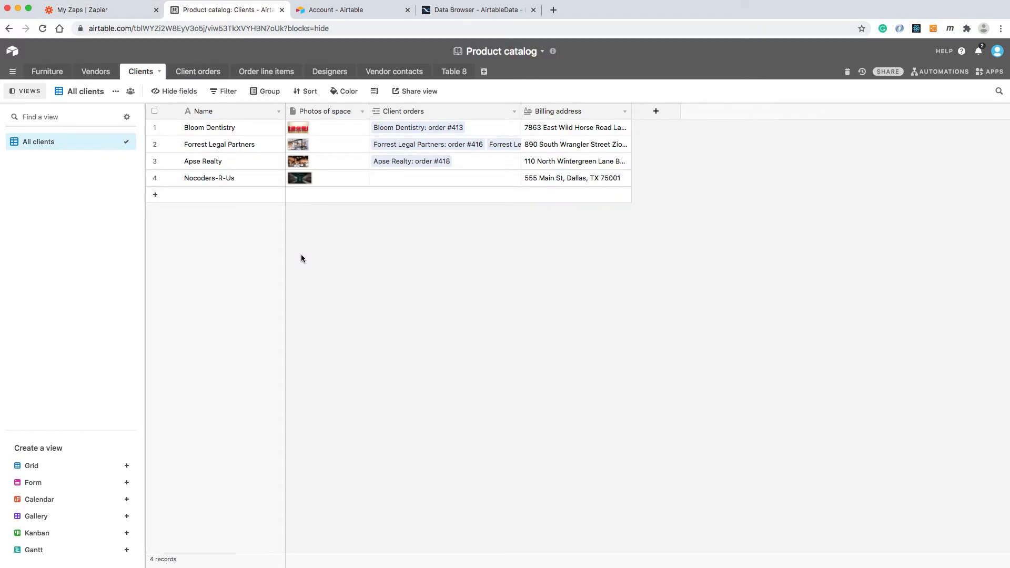
Switch to Zapier, run the Airtable-to-Backendless Zap manually, and view the Clients table in the Backendless data browser.
click(126, 10)
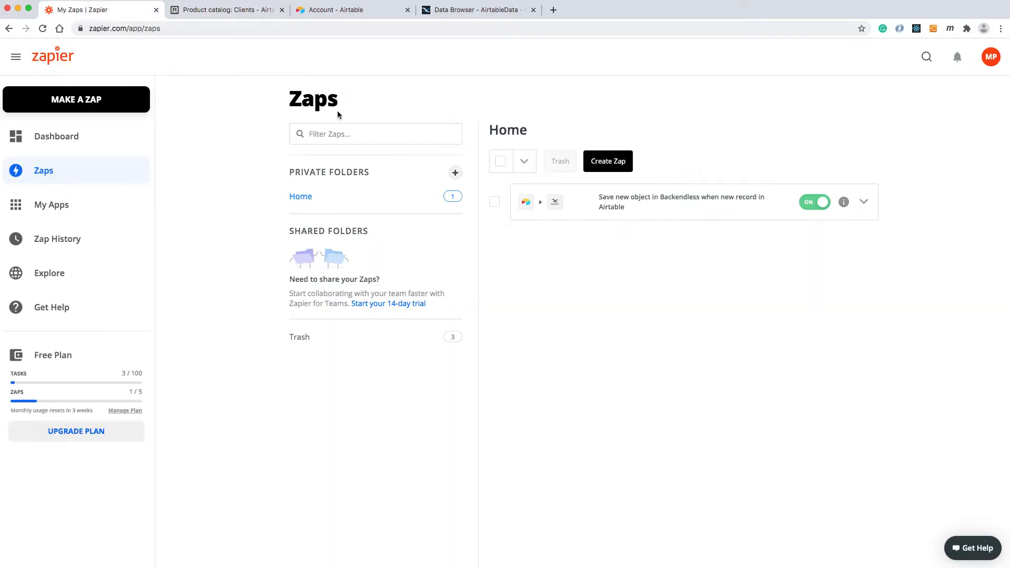
click(863, 202)
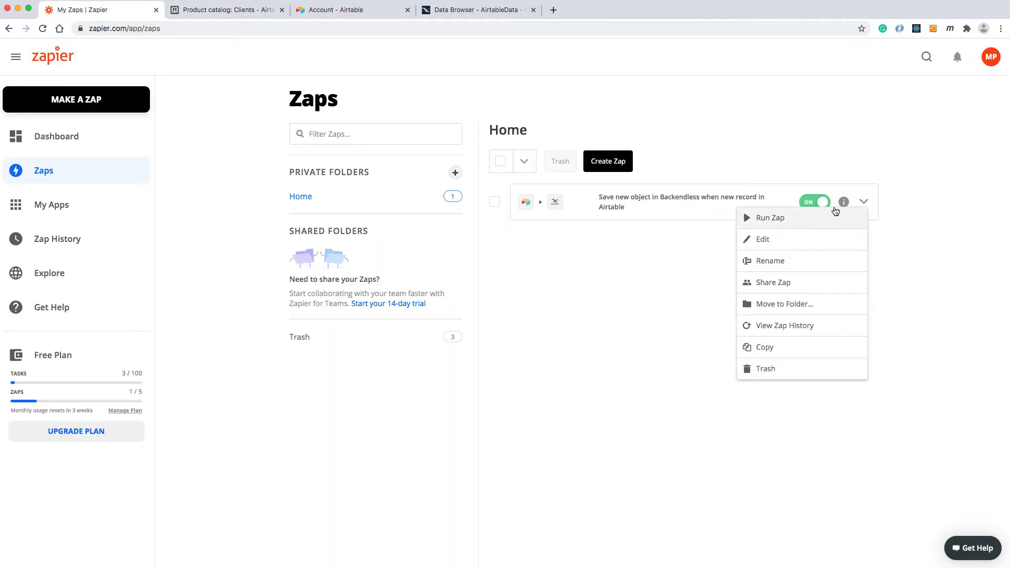
click(785, 218)
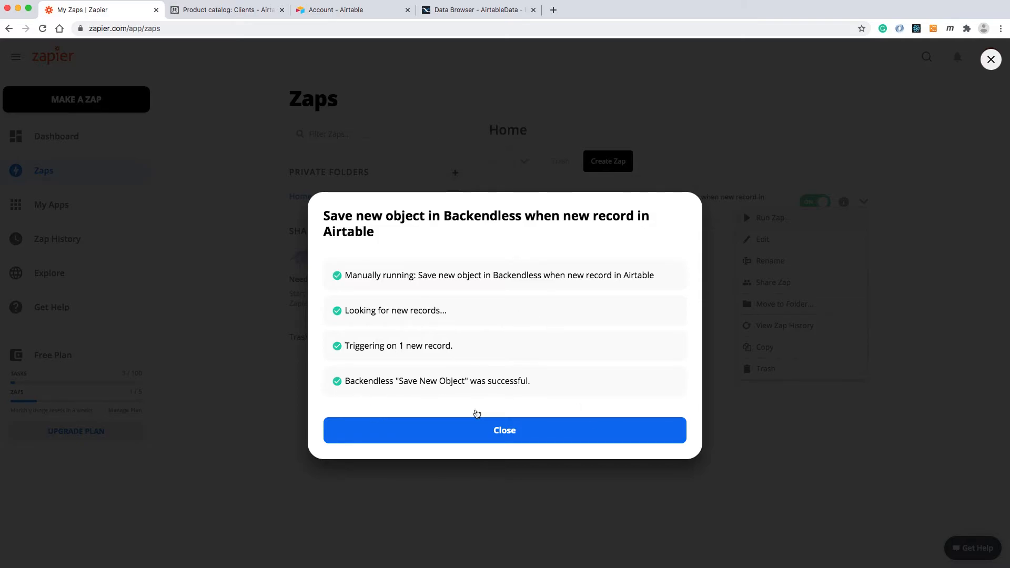
click(509, 429)
click(488, 13)
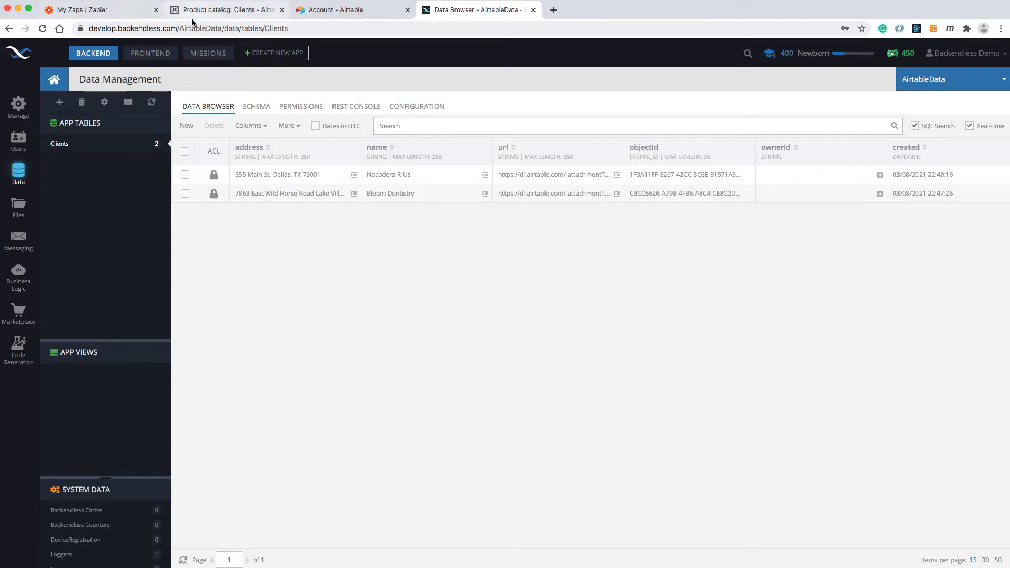
Switch to Zapier and create a new Zap triggered by the User Registered event in Backendless.
click(125, 12)
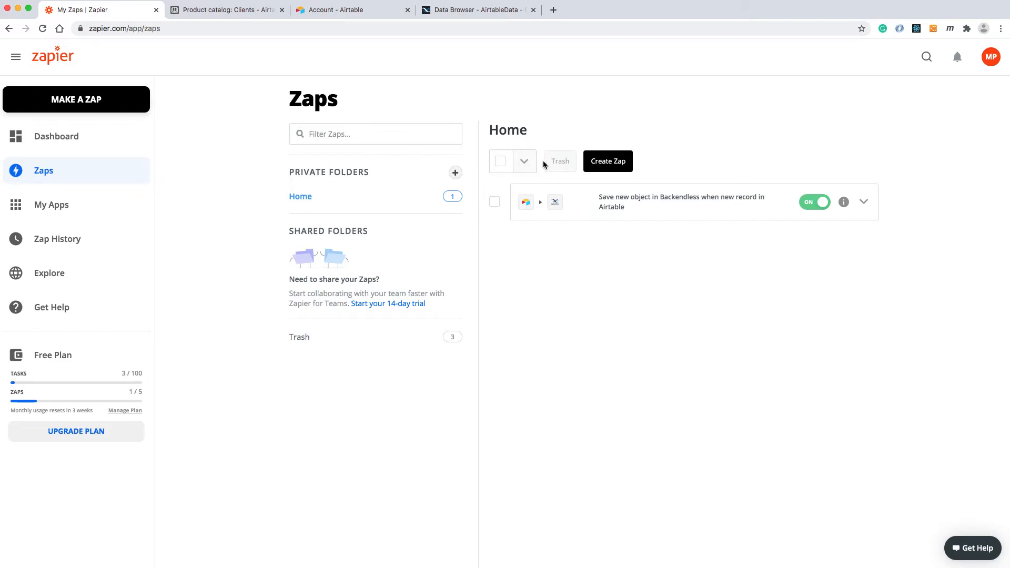
click(600, 162)
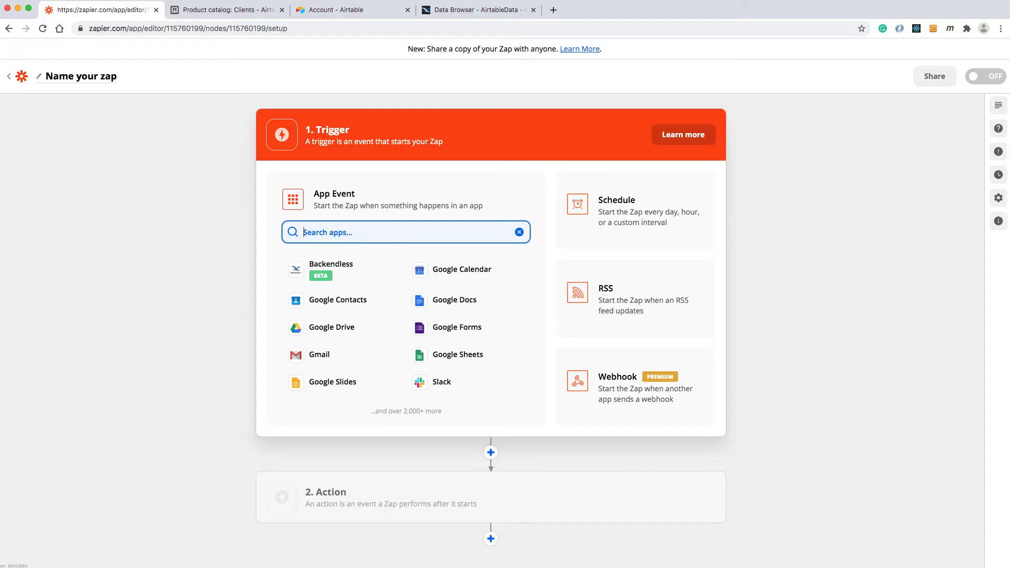
text(backend)
click(356, 279)
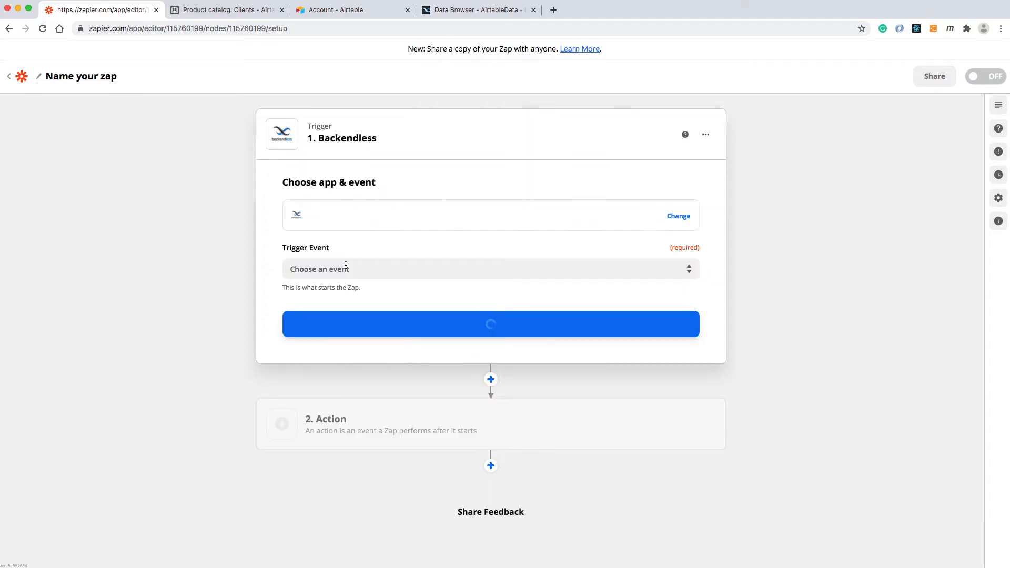
click(323, 266)
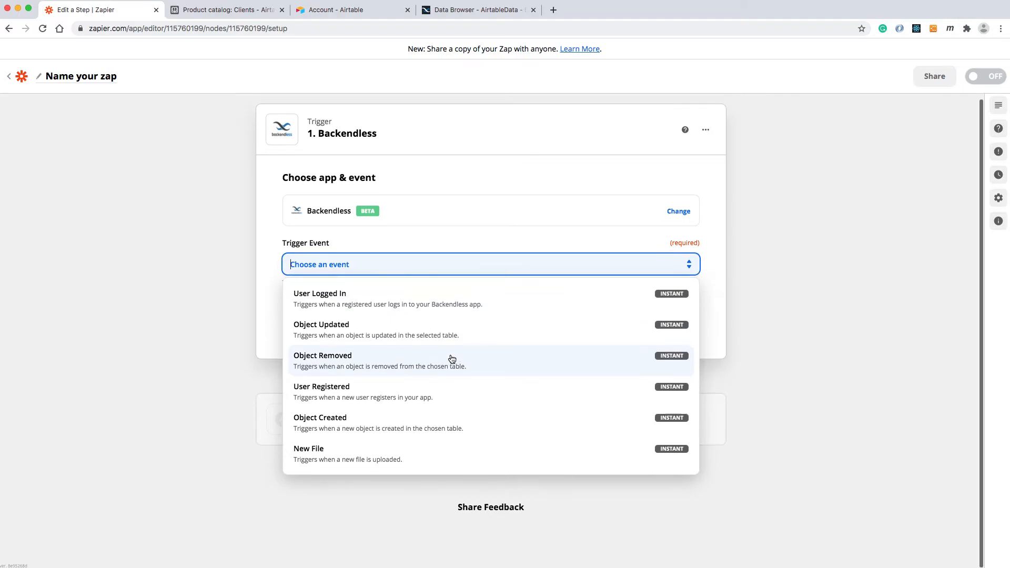
click(353, 396)
click(505, 329)
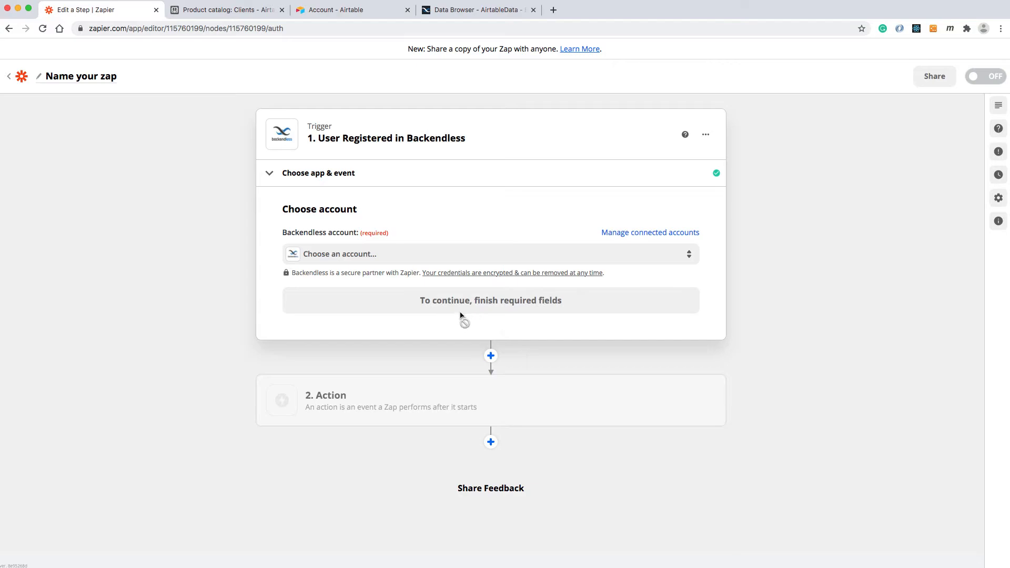
Connect the trigger to the Backendless Demo account, choose the AirtableData application, and test the trigger.
click(369, 259)
click(350, 341)
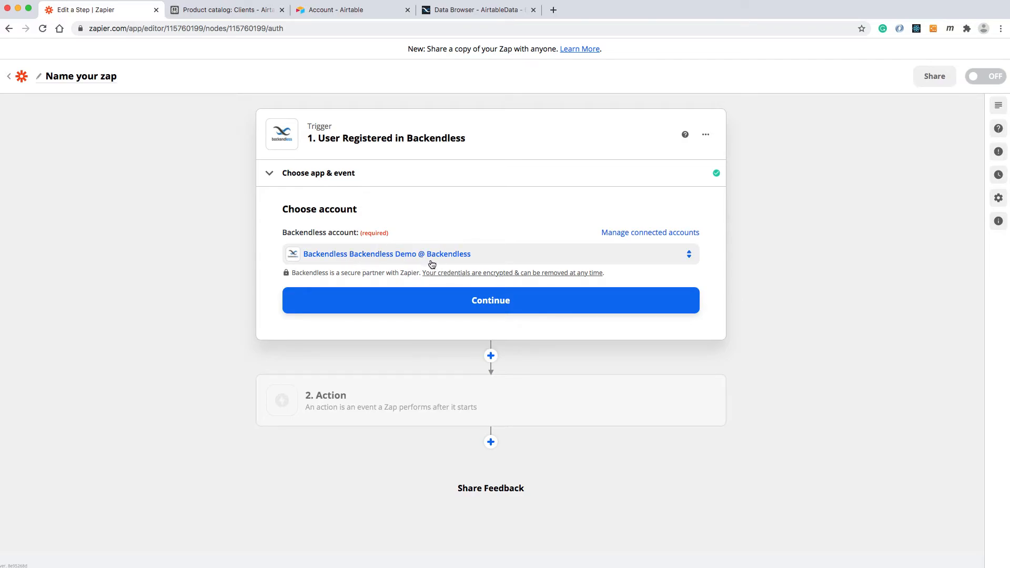
click(487, 304)
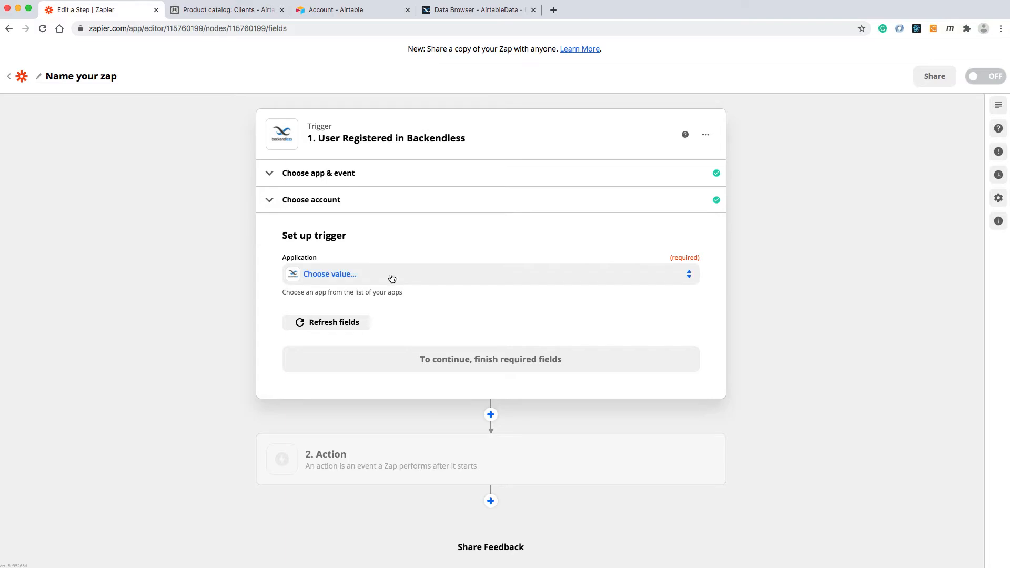
click(392, 278)
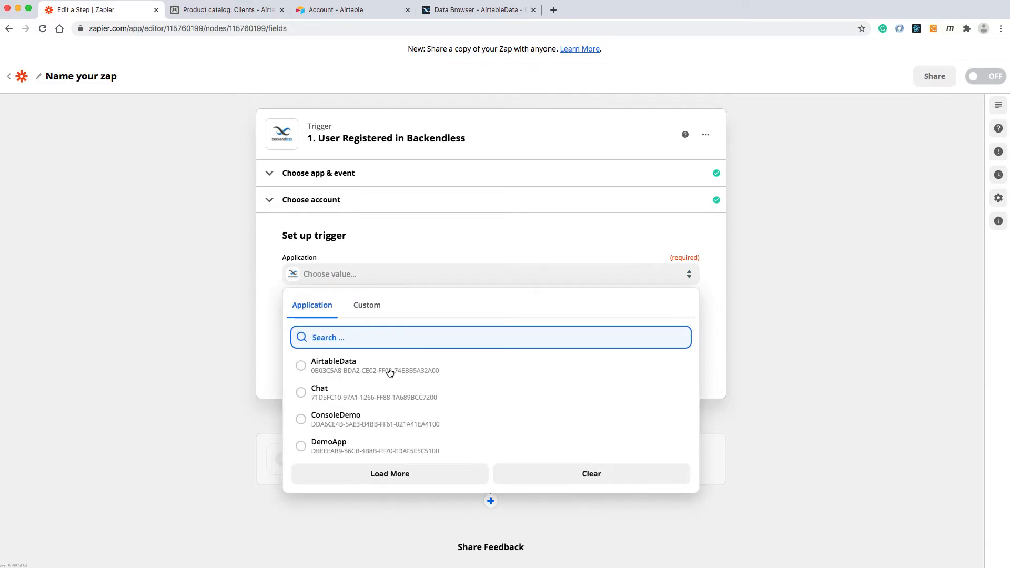
click(301, 366)
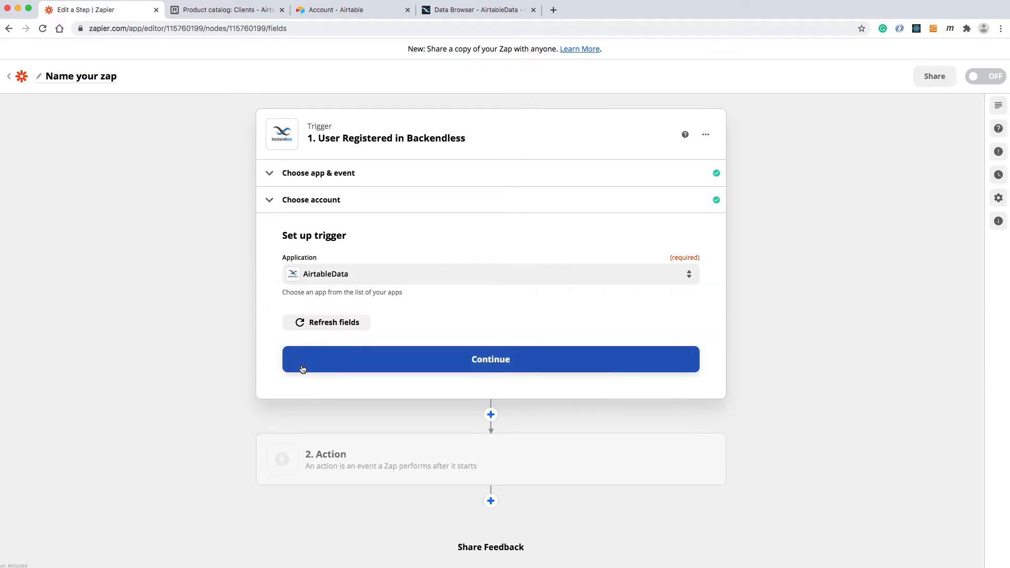
click(458, 359)
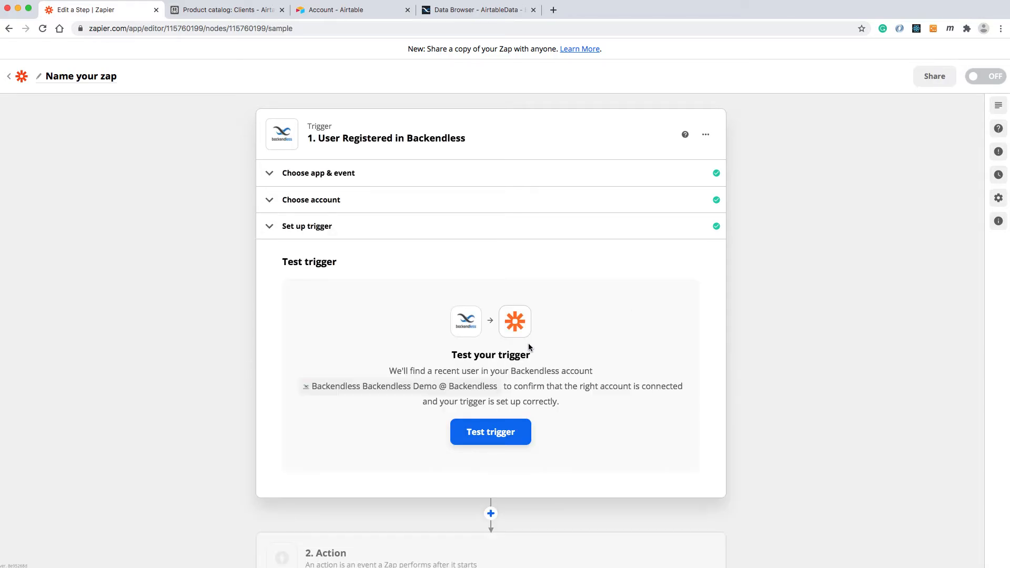
click(485, 441)
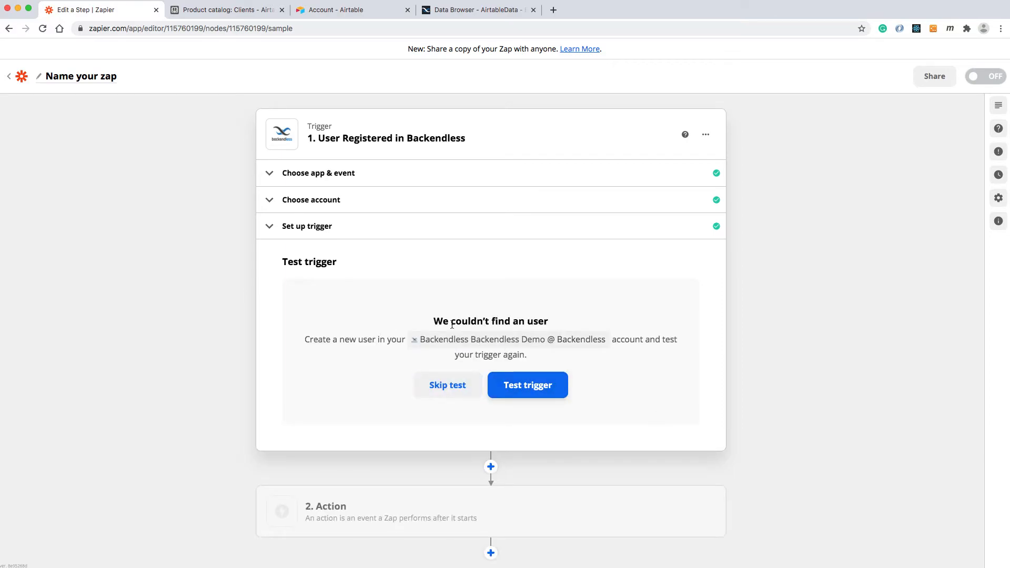
Switch to the Backendless data browser, enlarge the System Data section, and open the Users table.
click(496, 10)
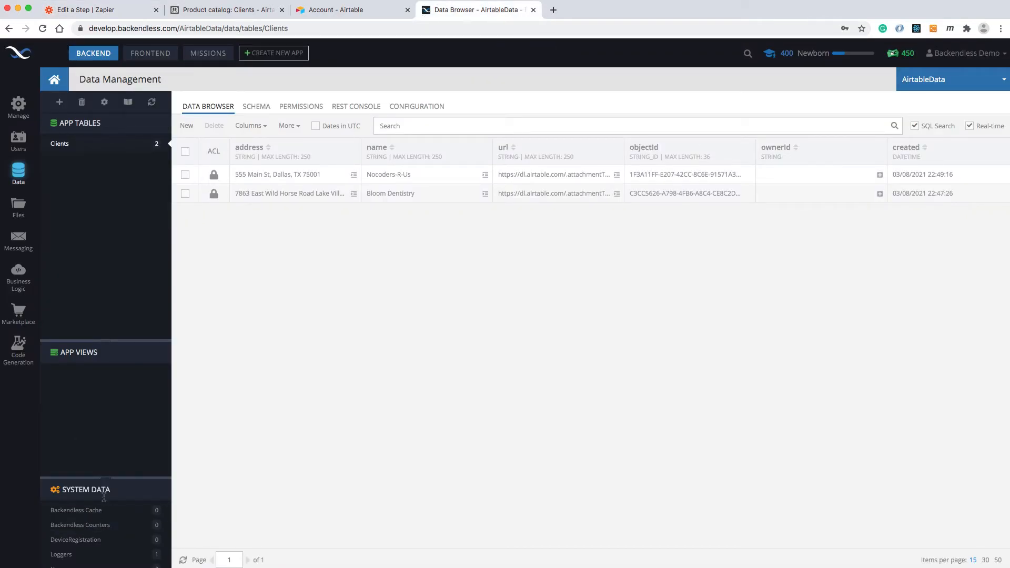
drag(108, 478, 105, 420)
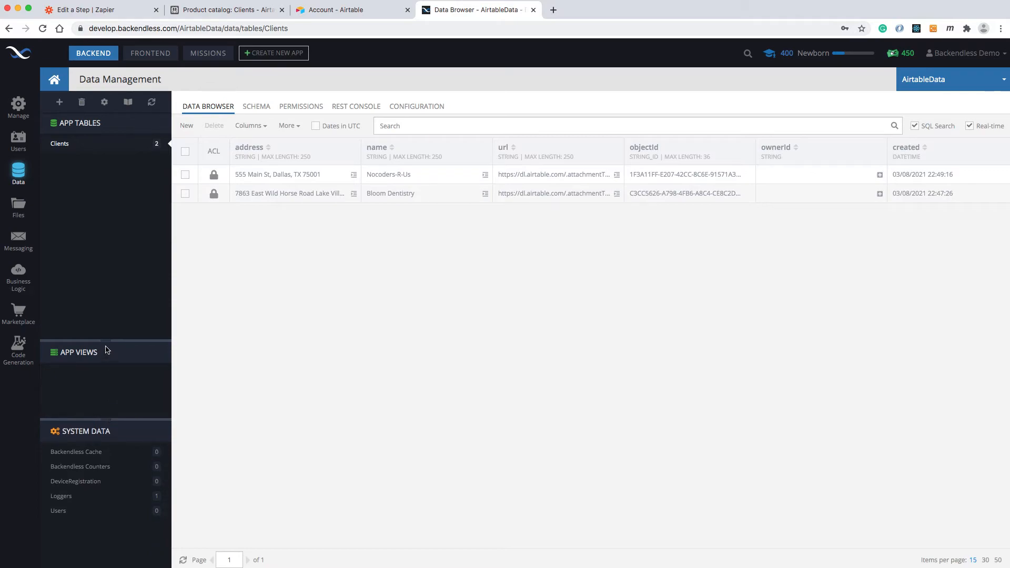
drag(106, 340, 119, 274)
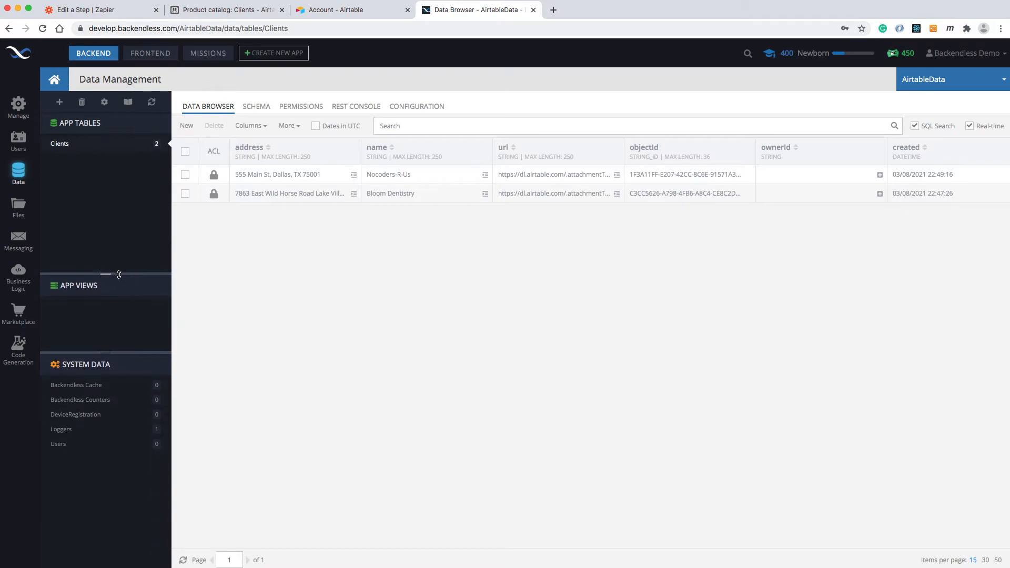
click(79, 444)
Add a user record with a test e-mail address, the name Test User, and an account password.
click(187, 125)
text(t)
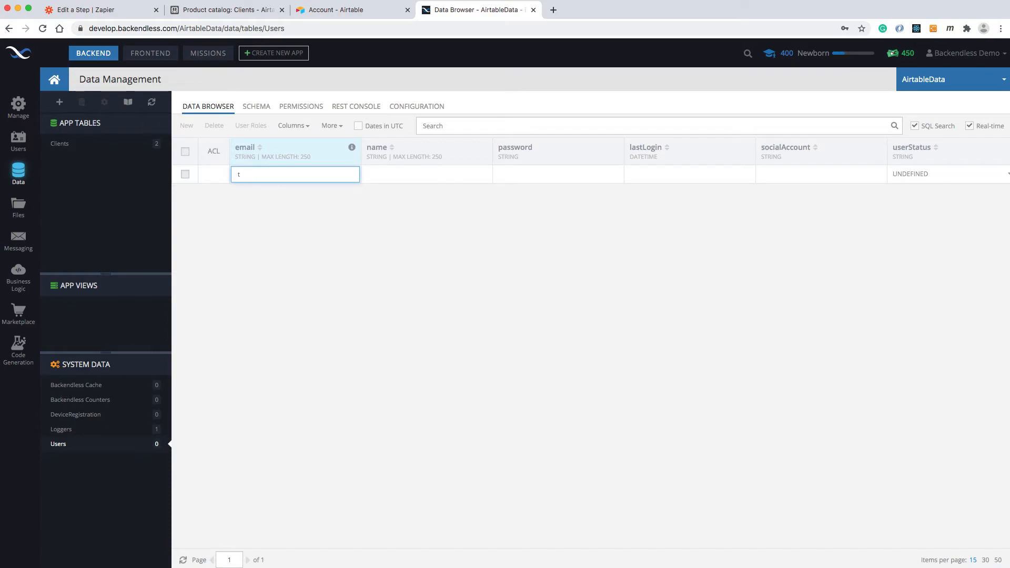
text(est@backendless.com)
click(394, 175)
text(Test Us)
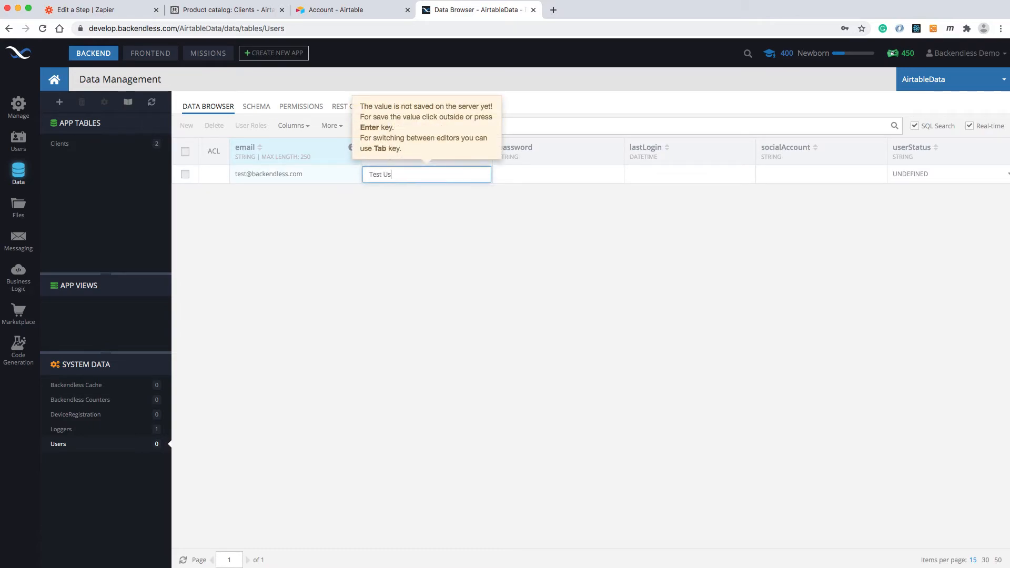
text(er)
key(Tab)
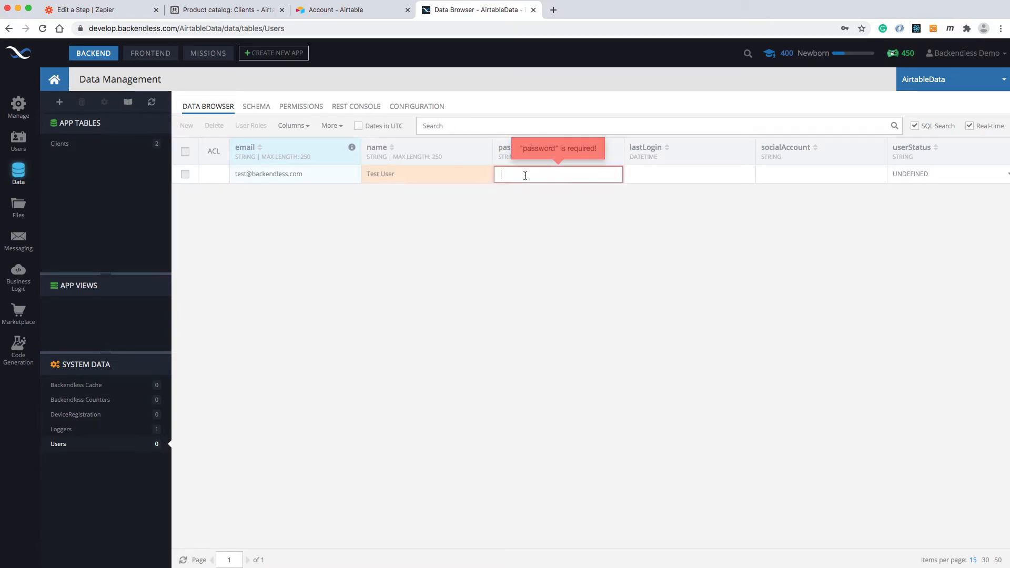
text(12)
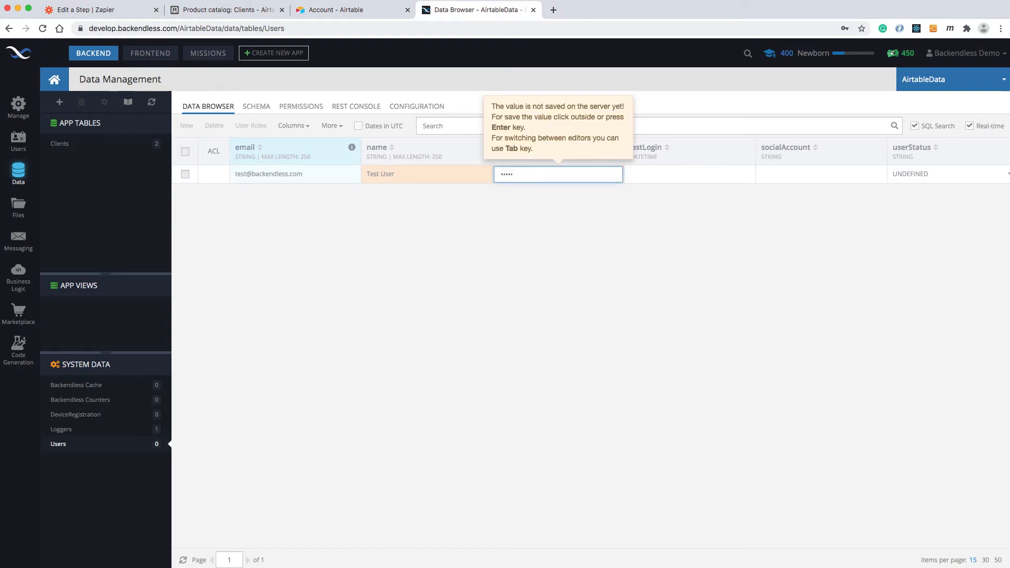
key(Return)
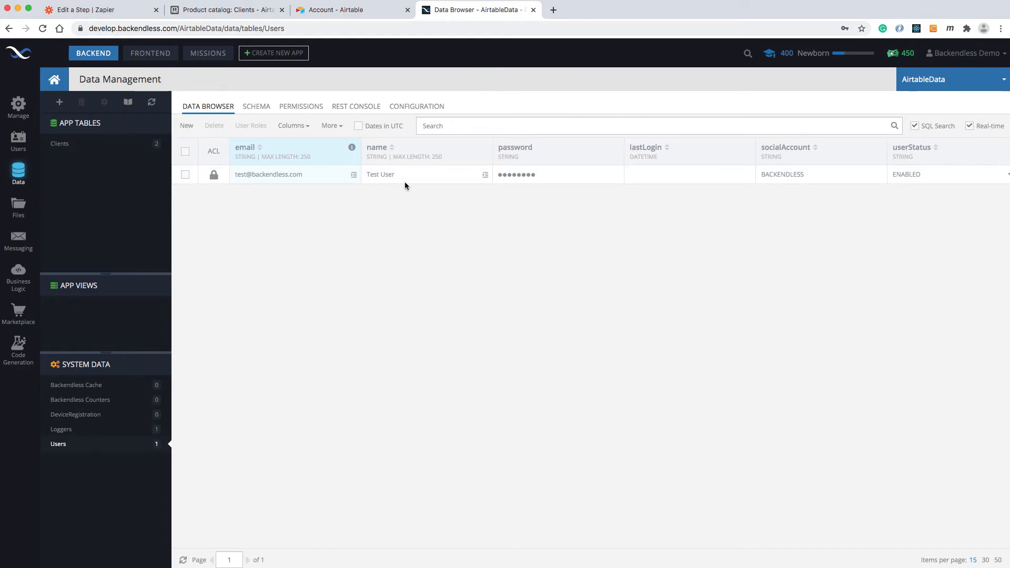
Switch to Zapier, test the User Registered trigger again, and continue to the Zap's action.
click(111, 10)
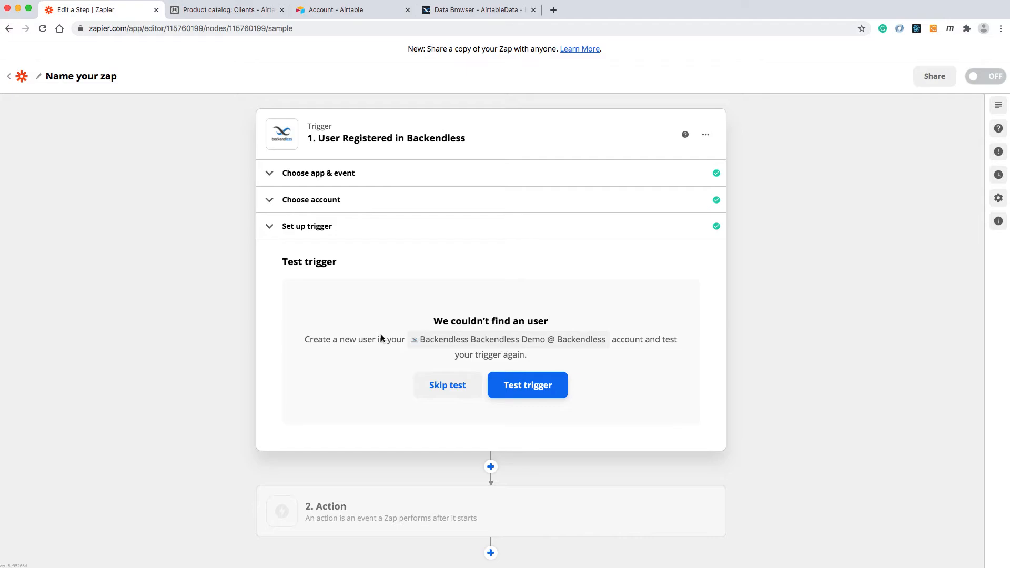
click(526, 382)
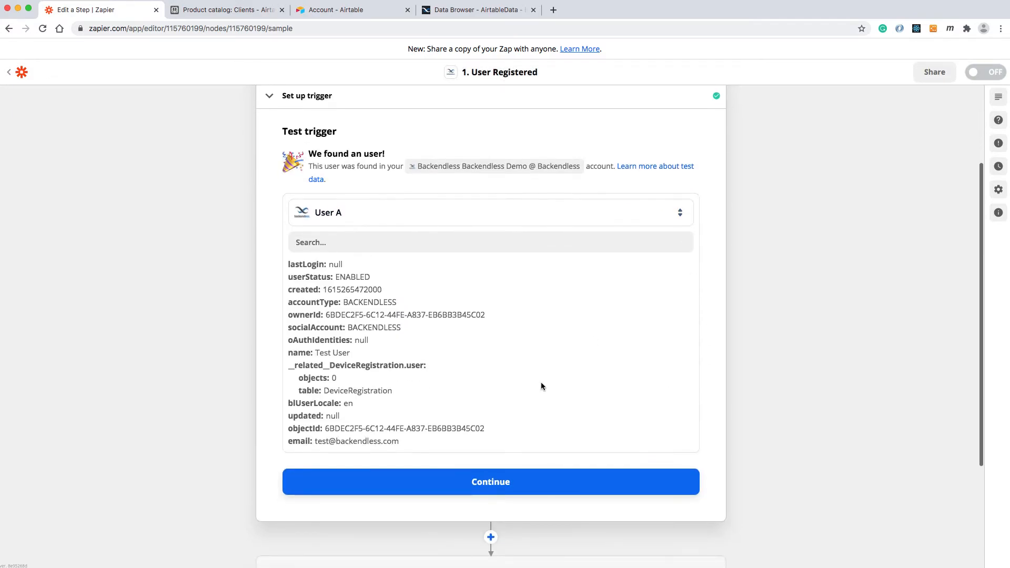
click(492, 483)
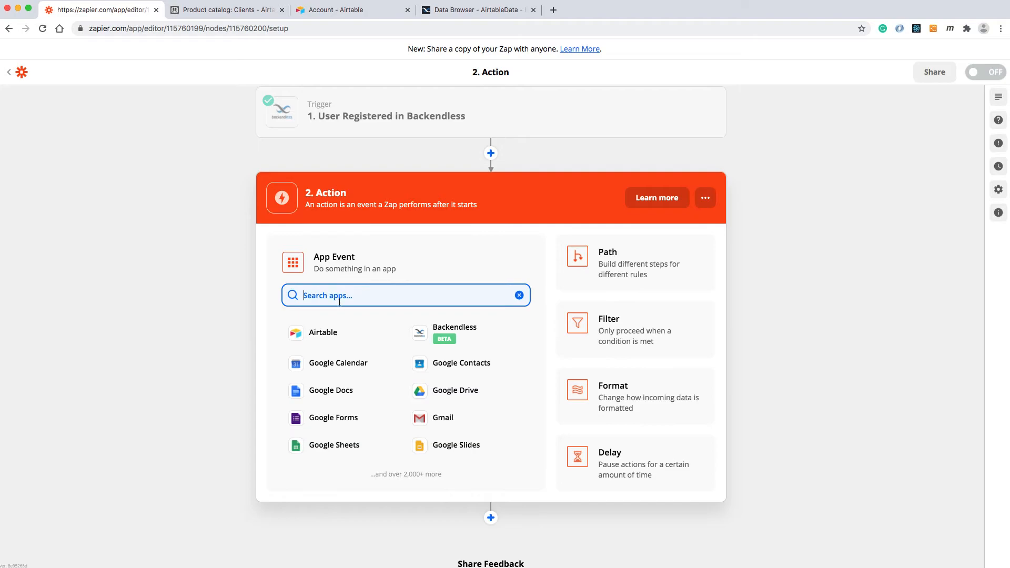
Set the Zap's action to Create Spreadsheet Row in Google Sheets.
click(332, 446)
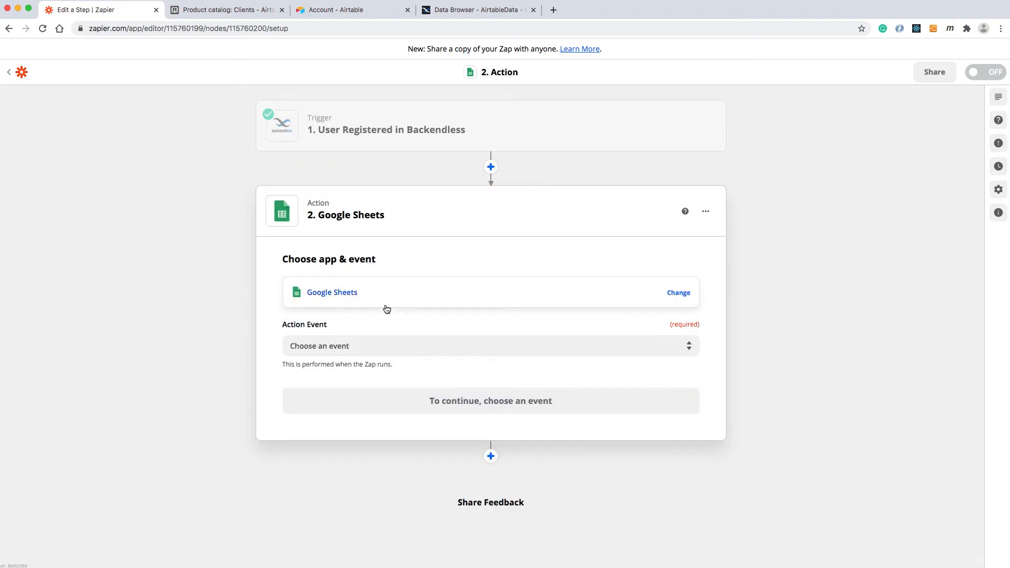
click(330, 346)
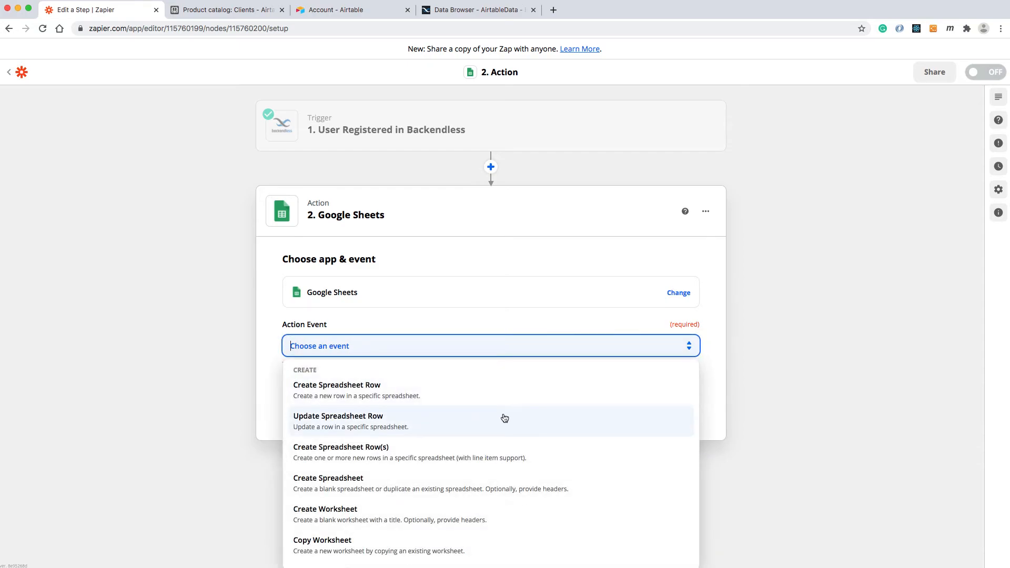
click(349, 392)
click(500, 401)
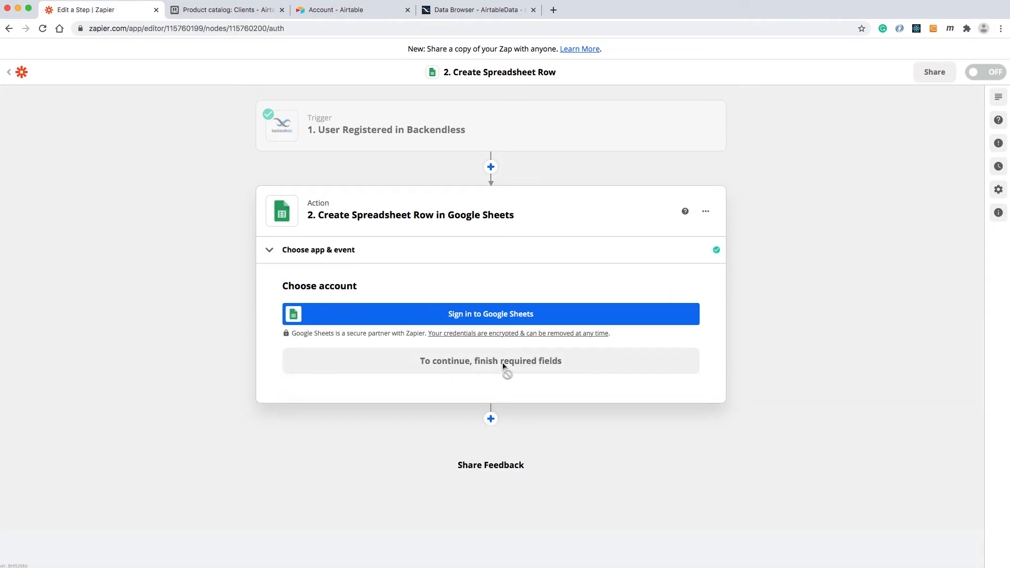
Sign in to Google Sheets with a Google account and allow Zapier access to it.
click(479, 315)
drag(566, 282, 599, 160)
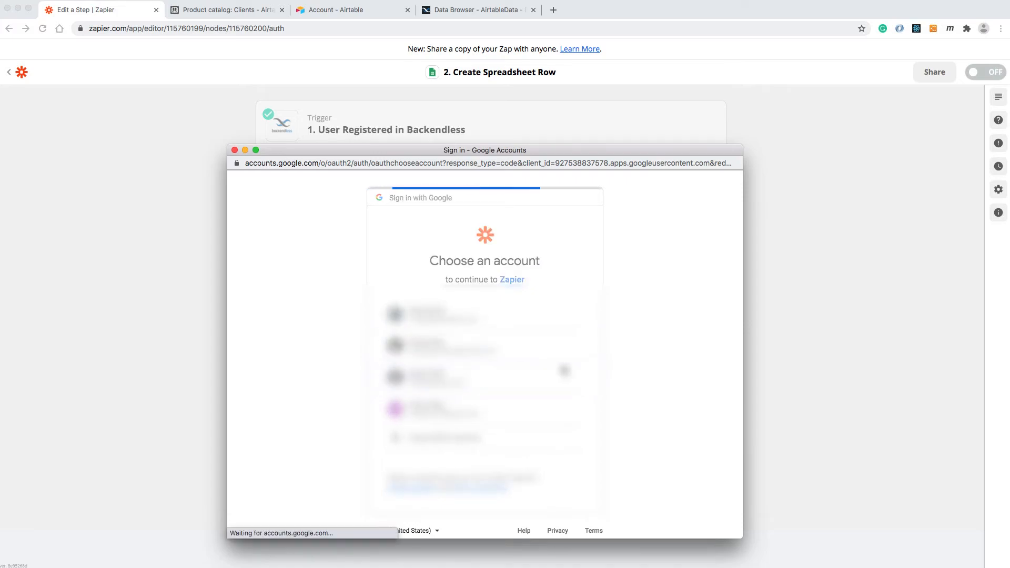
scroll(544, 367, down, 3)
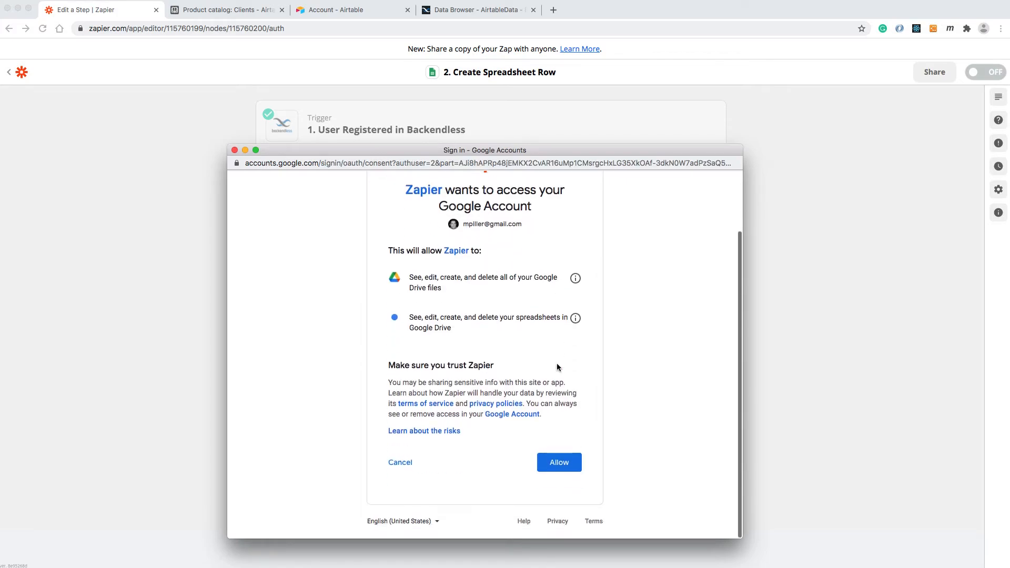
click(557, 461)
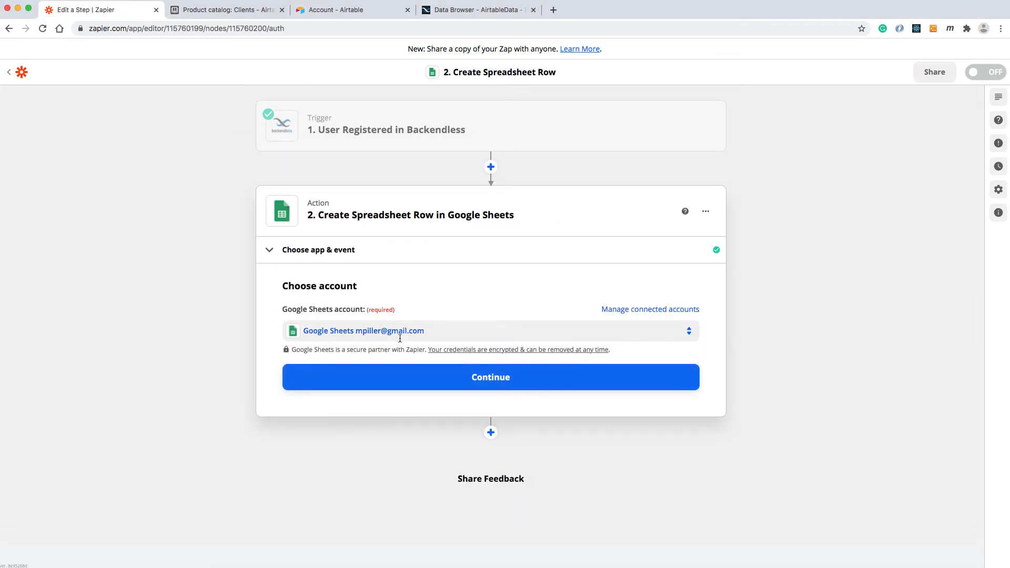
Continue with the connected Google Sheets account and set the action's drive to My Google Drive.
click(491, 377)
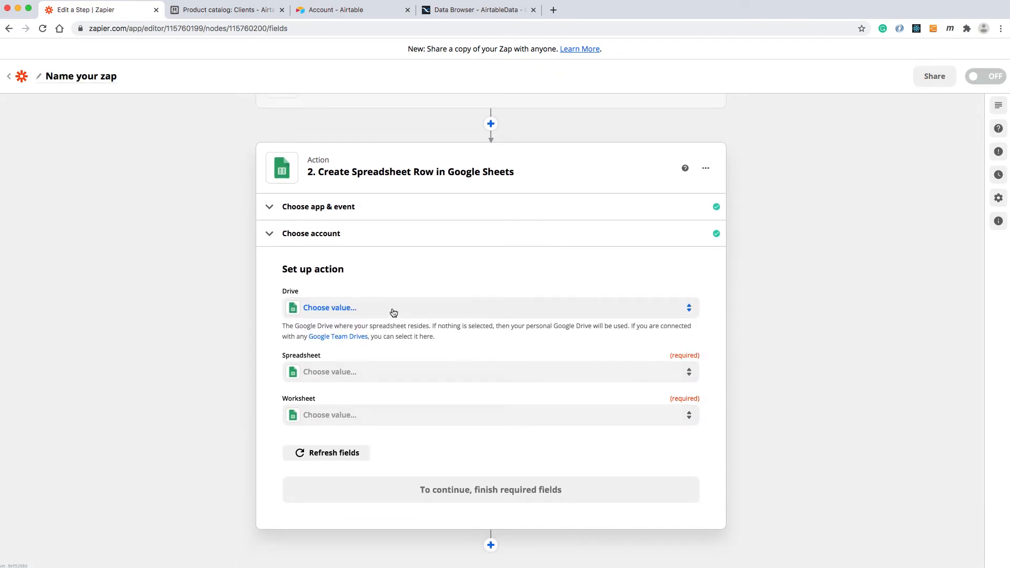
click(427, 314)
click(326, 395)
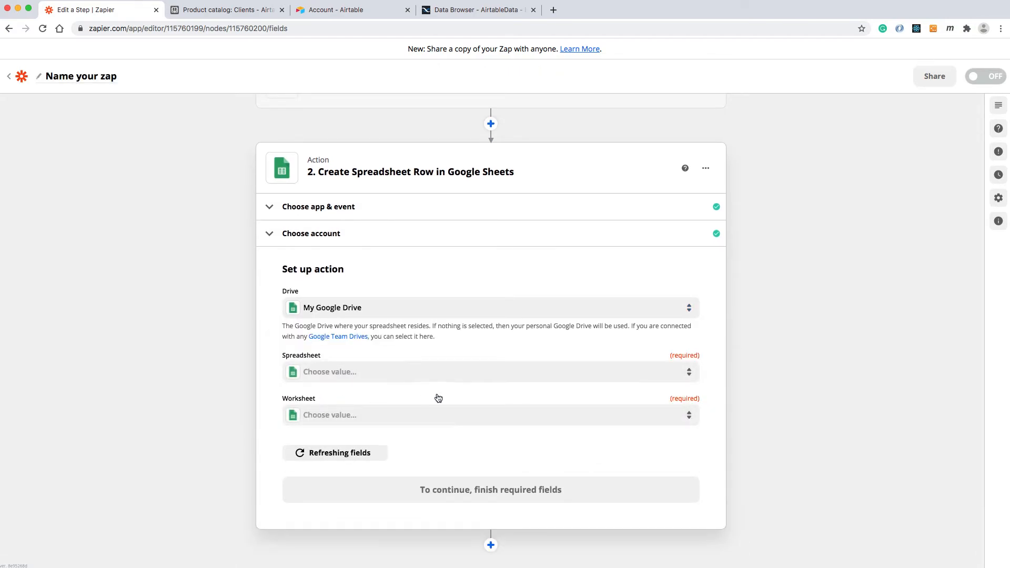
click(395, 376)
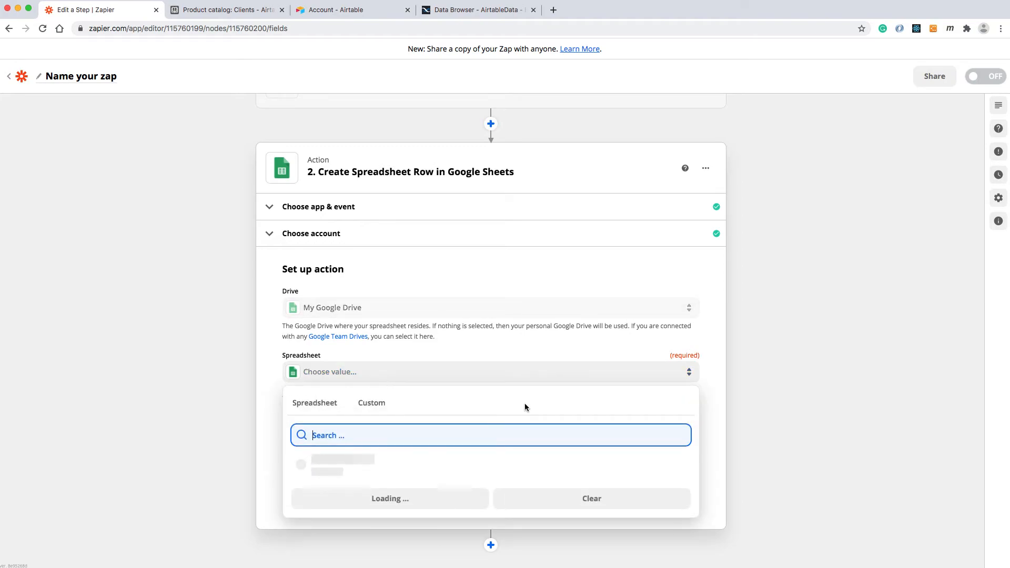
scroll(526, 406, down, 1)
scroll(450, 434, down, 15)
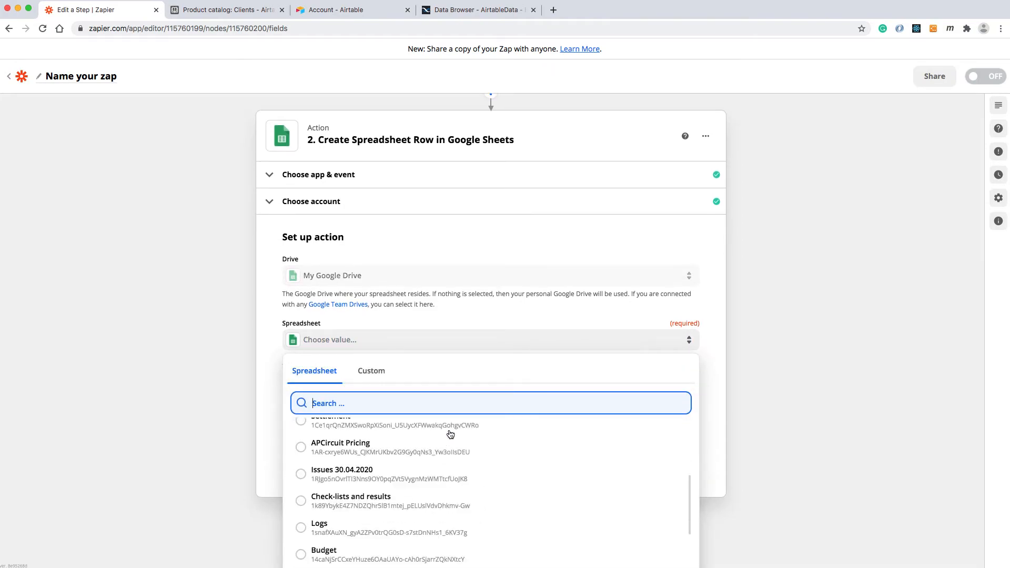
scroll(450, 434, up, 10)
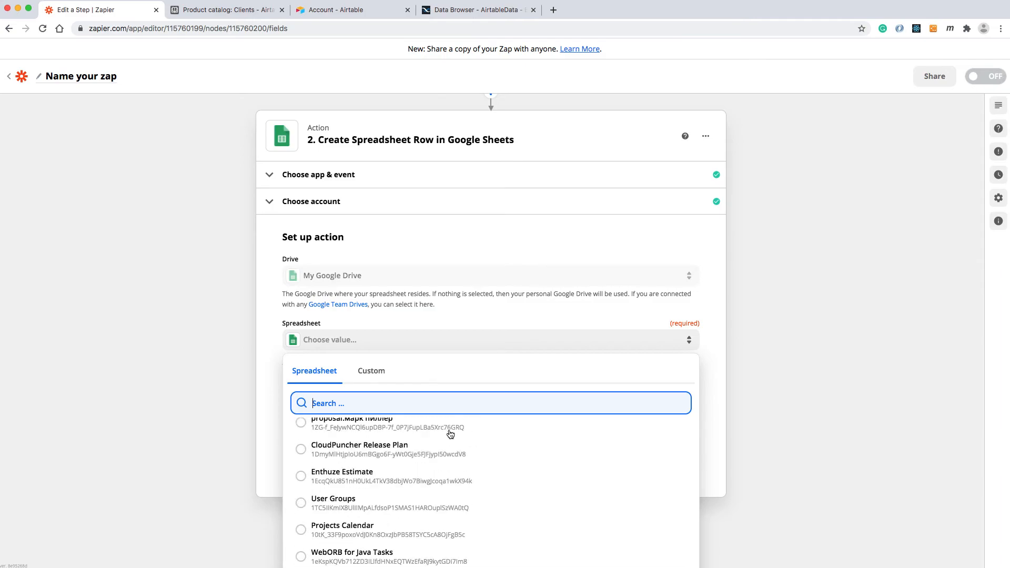
click(742, 379)
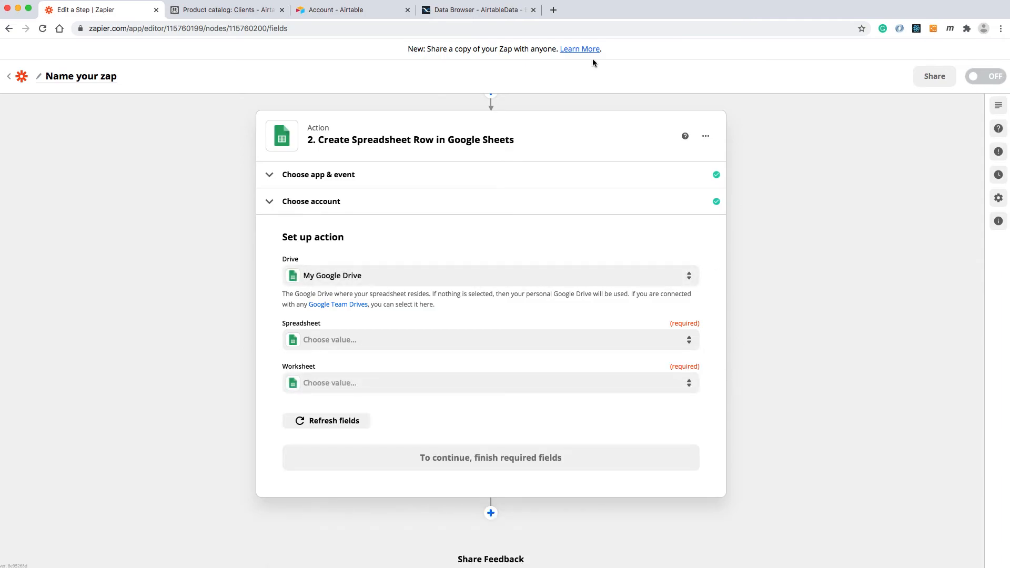
Create a blank Google Sheets spreadsheet in a new browser tab using sheets.new.
click(553, 9)
text(sheets.new)
key(Return)
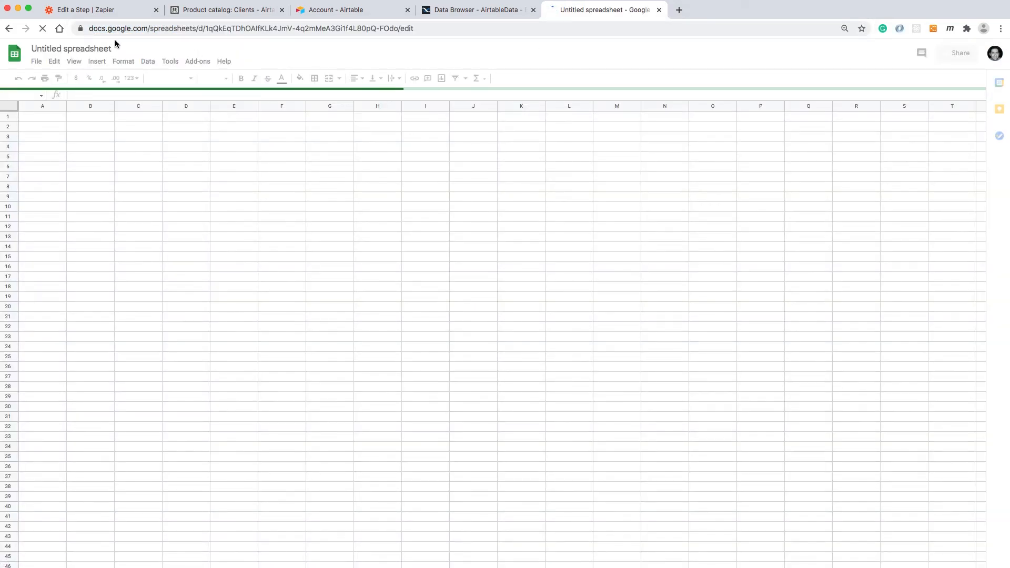
Rename the blank spreadsheet as ZapierIntegration.
click(85, 49)
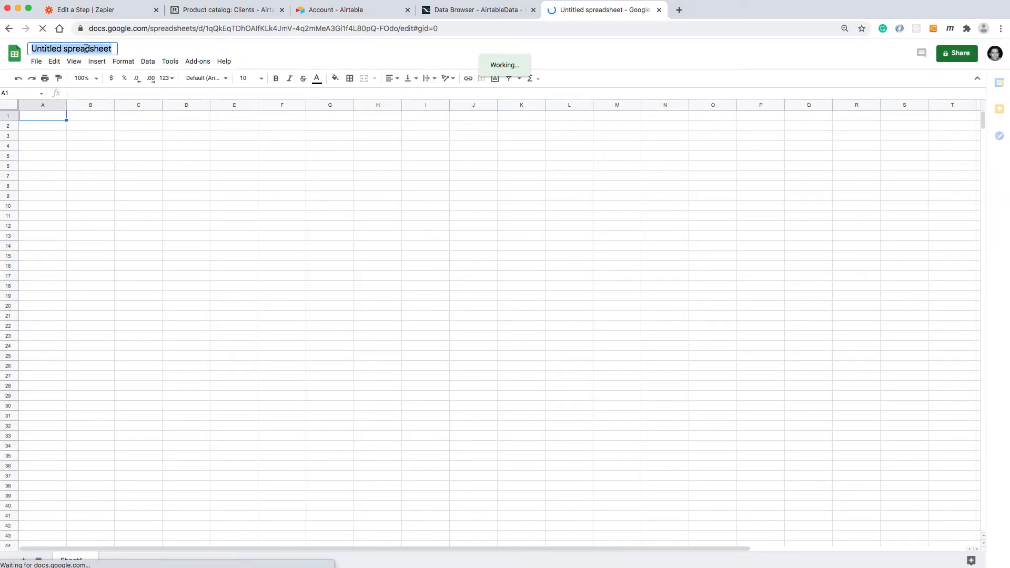
text(Zapier)
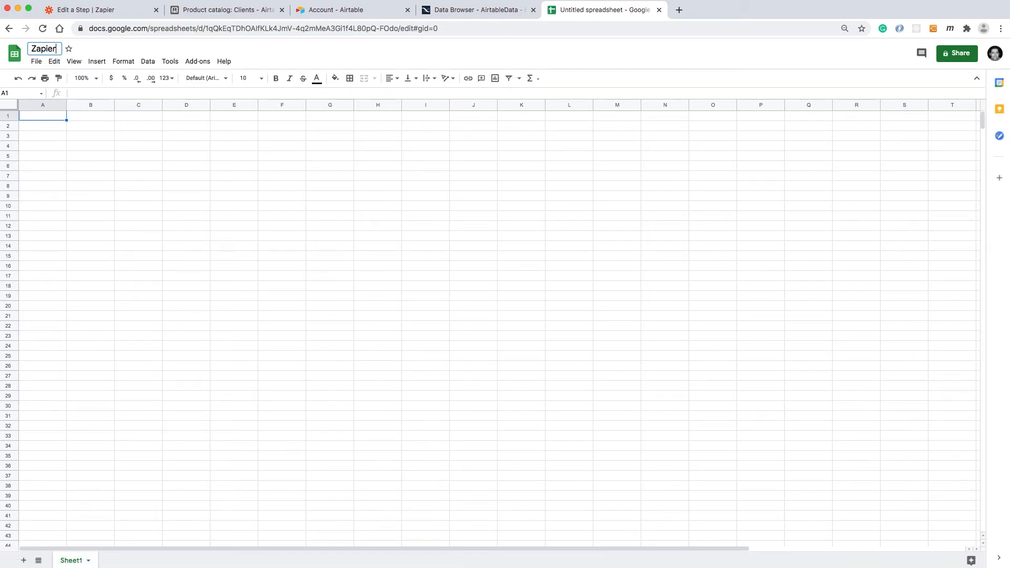
text(r)
key(BackSpace)
text(Integration)
key(Return)
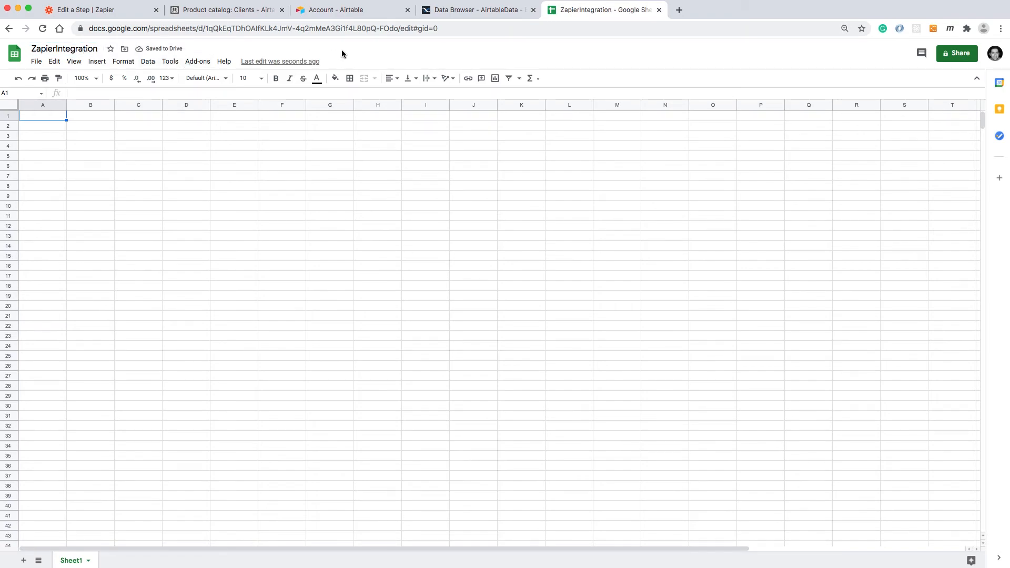
Back in the Zapier editor, set the action's spreadsheet to ZapierIntegration and its worksheet to Sheet1.
click(125, 15)
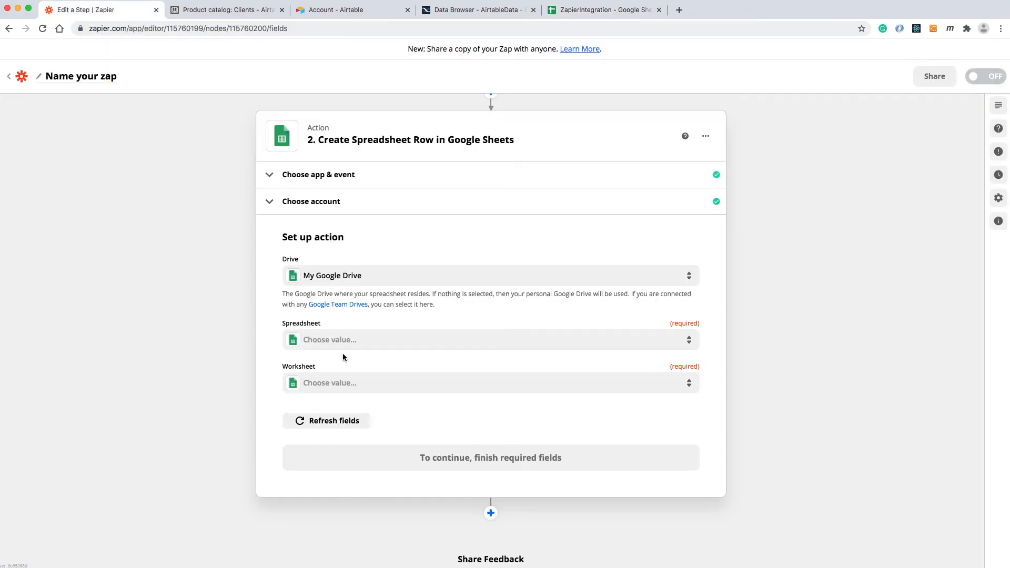
click(374, 386)
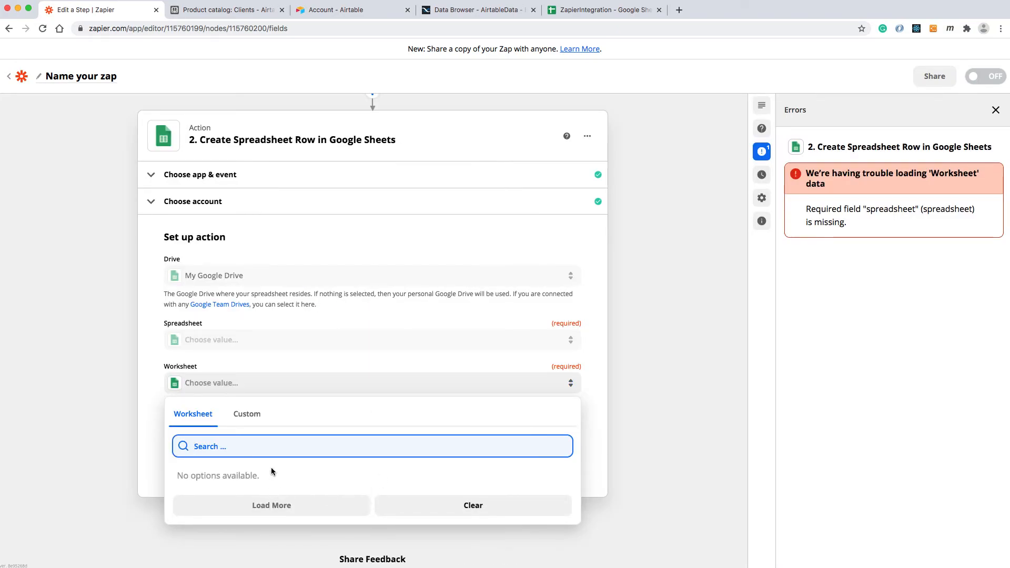
click(263, 360)
click(230, 346)
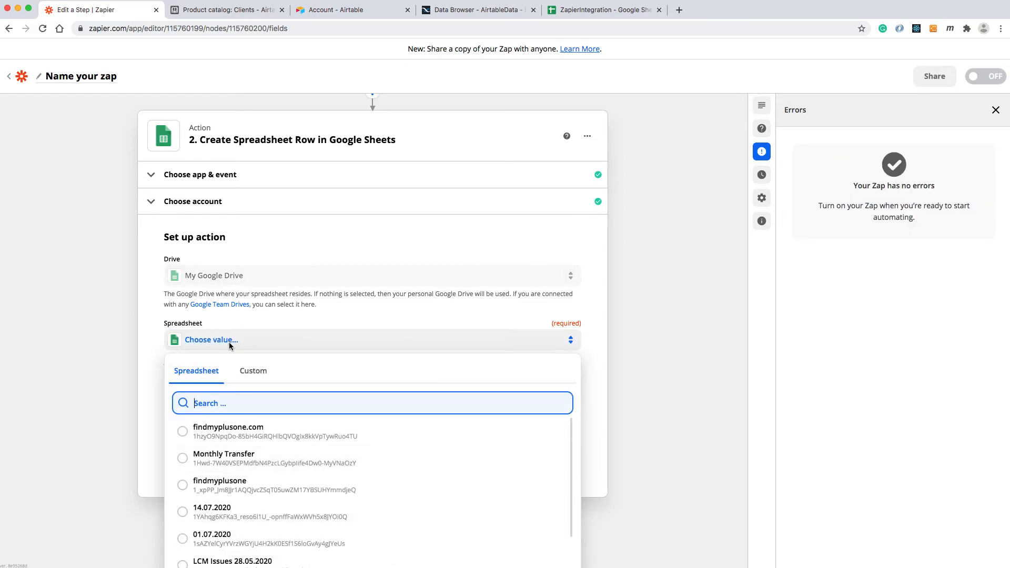
scroll(231, 481, down, 10)
click(277, 550)
click(243, 344)
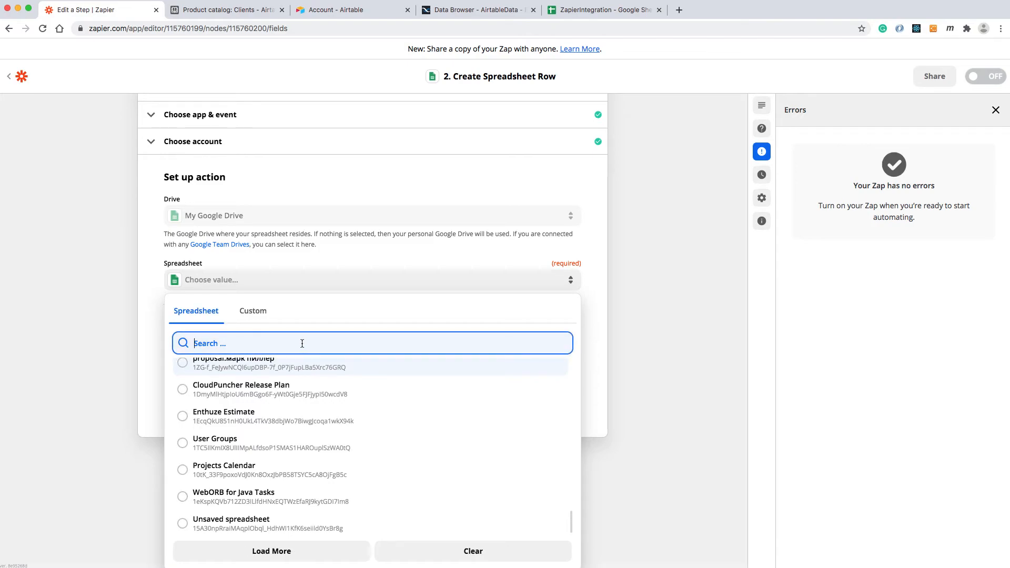
text(Zapier)
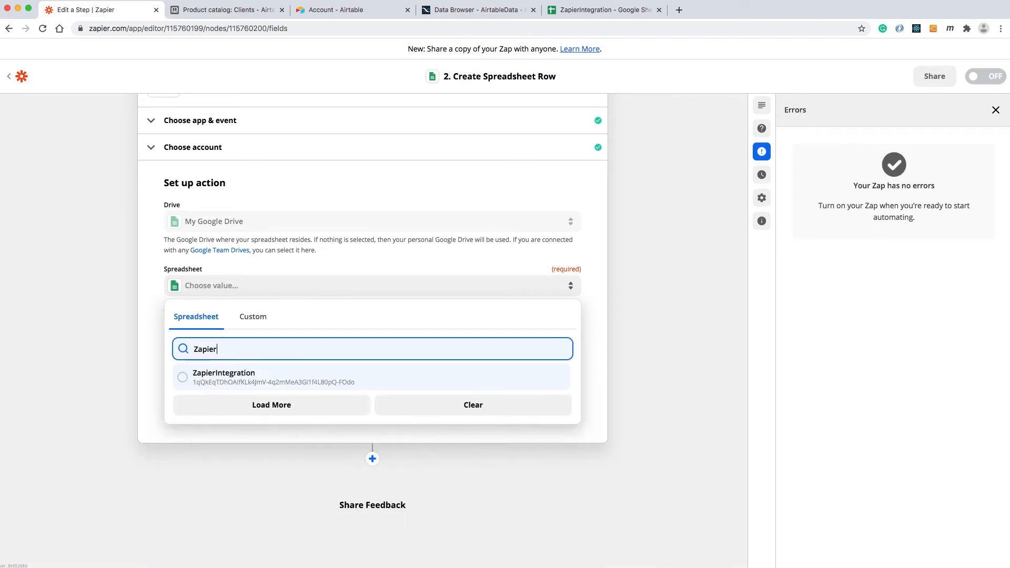
click(198, 376)
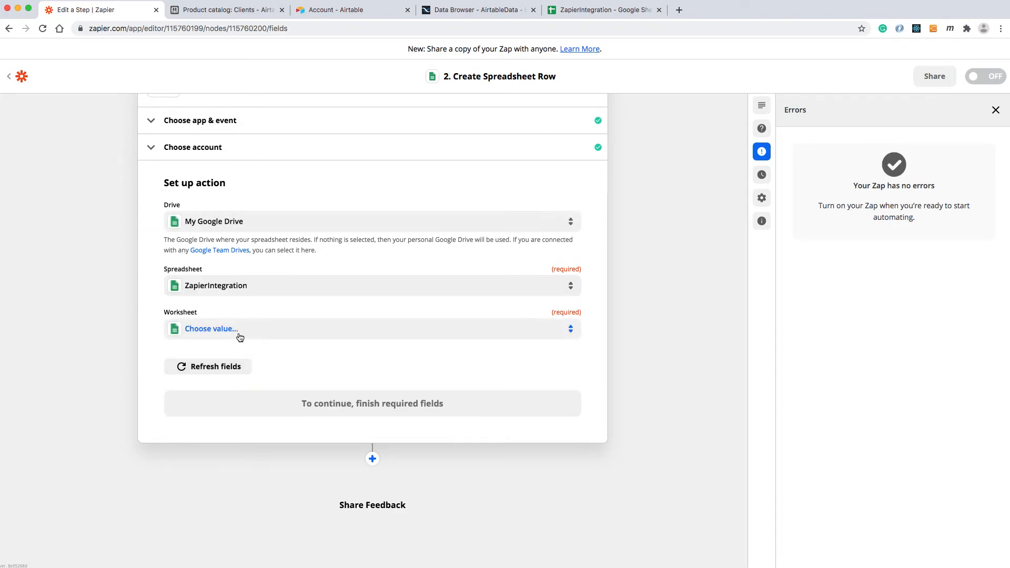
click(213, 328)
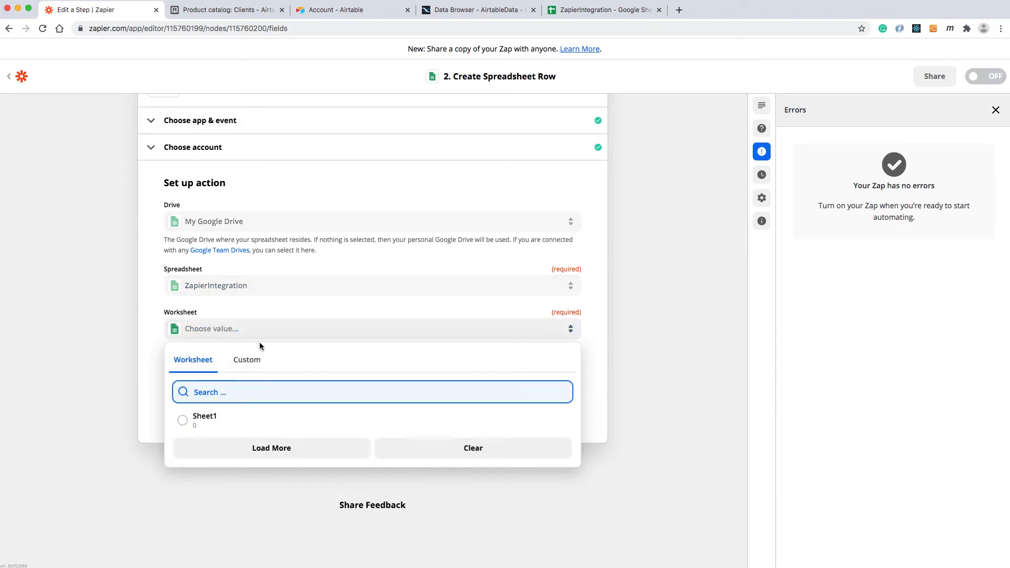
click(191, 421)
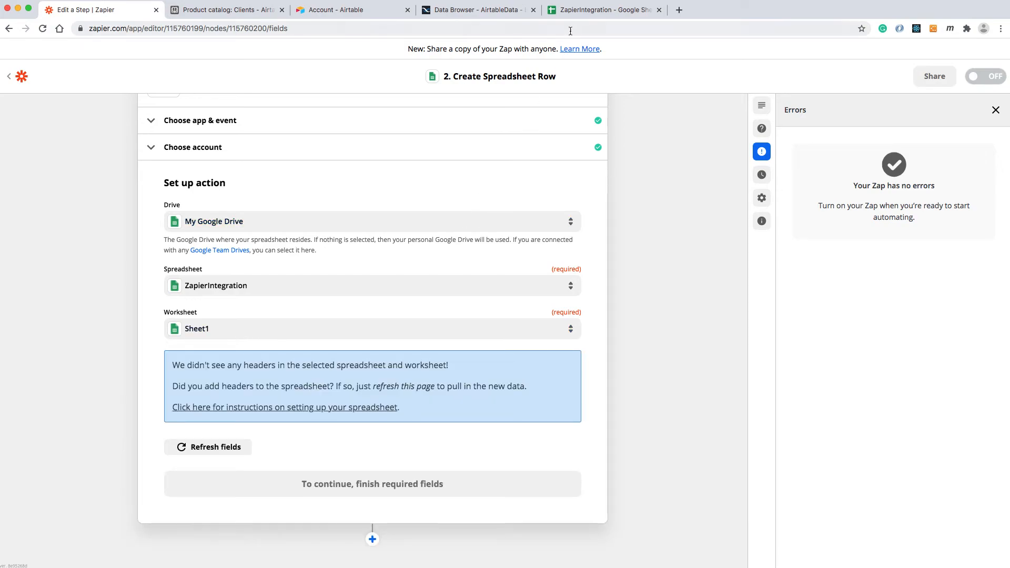
In the ZapierIntegration spreadsheet, enter the column headers Name in A1 and EmailAddress in B1.
click(586, 14)
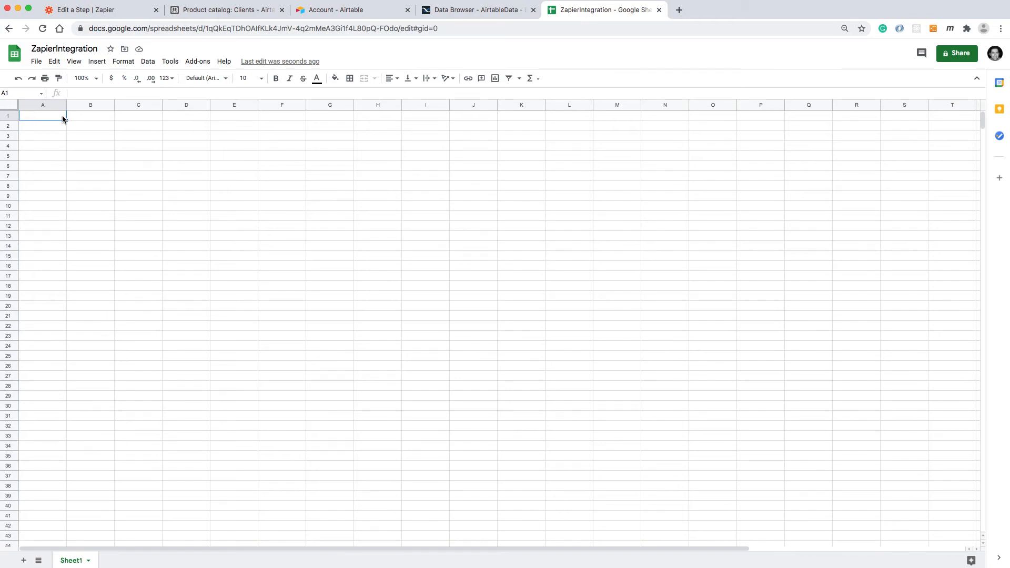
text(Name)
key(Return)
click(90, 116)
text(EmailAddres)
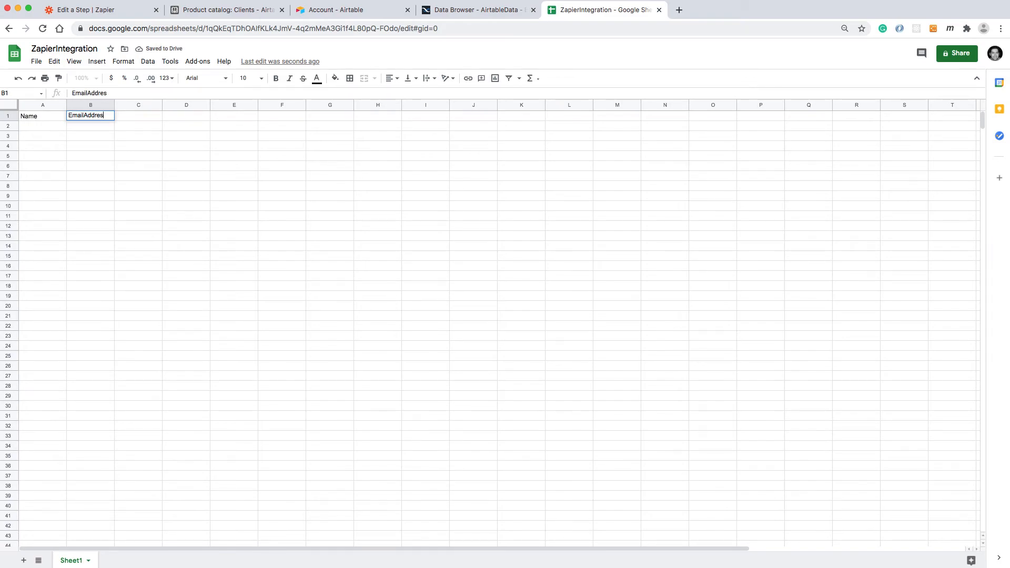
text(s)
key(Return)
Refresh the Zap action's fields and map Name and EmailAddress to the Backendless user's Name and Email.
click(86, 10)
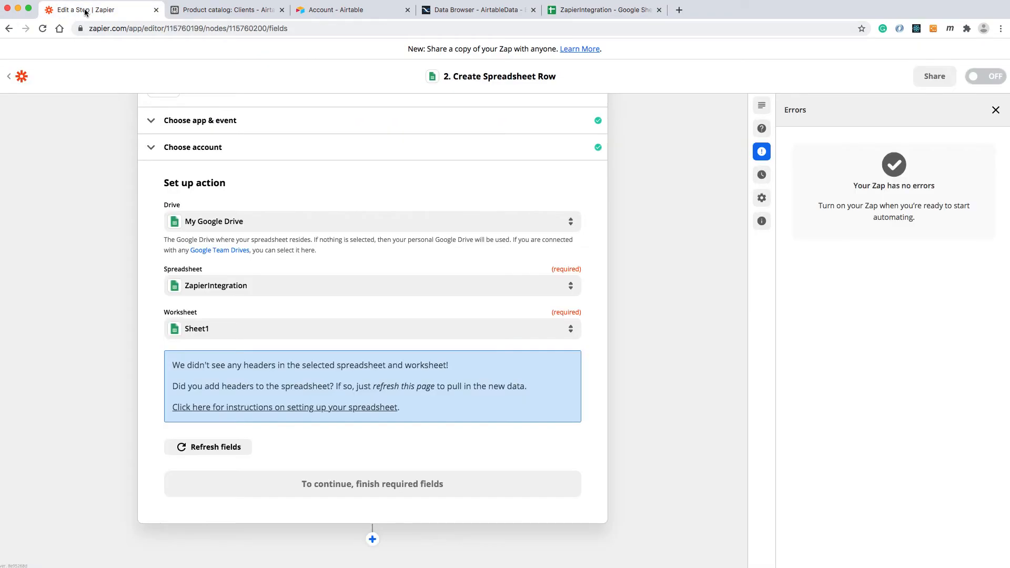
click(208, 448)
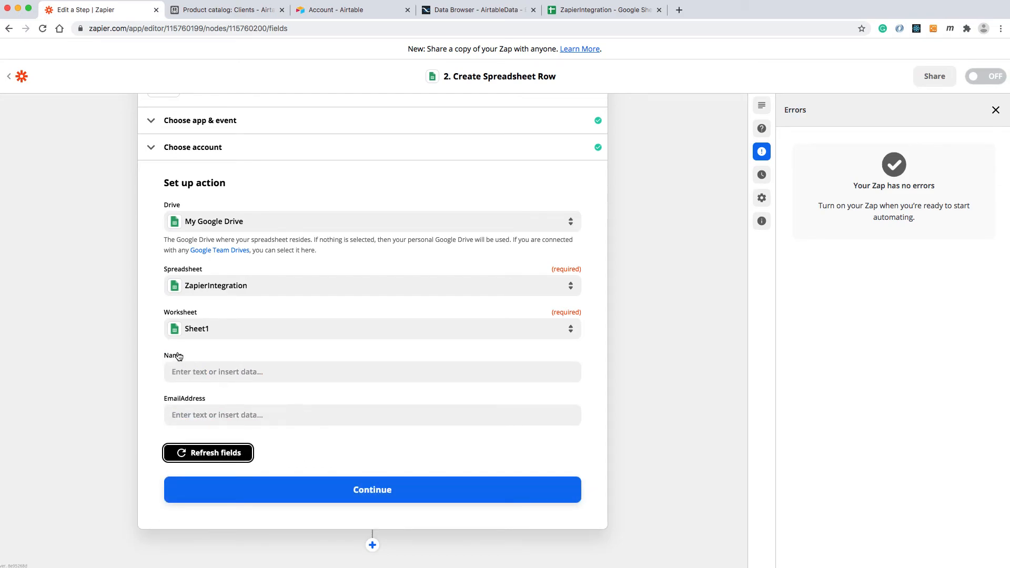
click(214, 375)
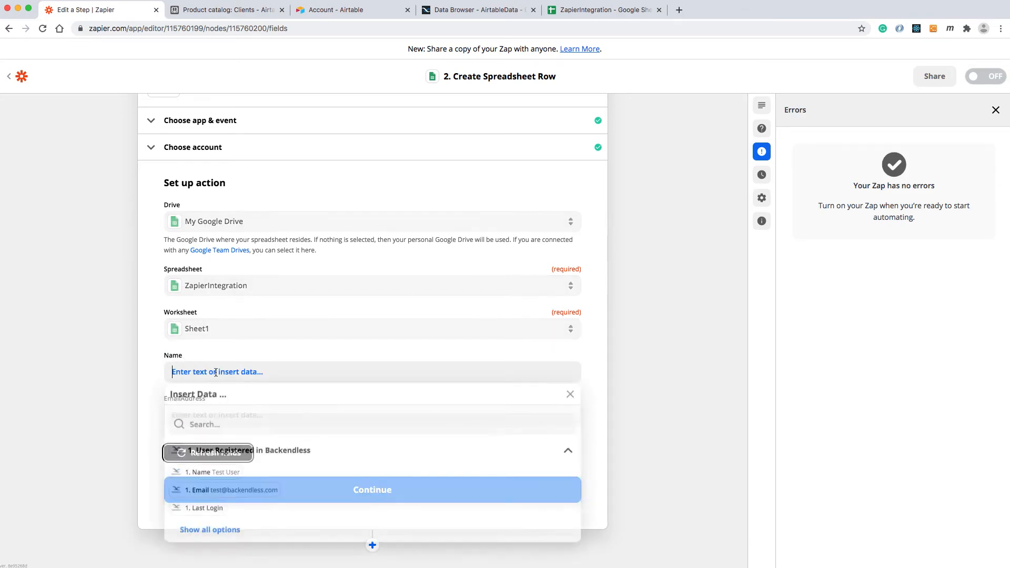
click(215, 473)
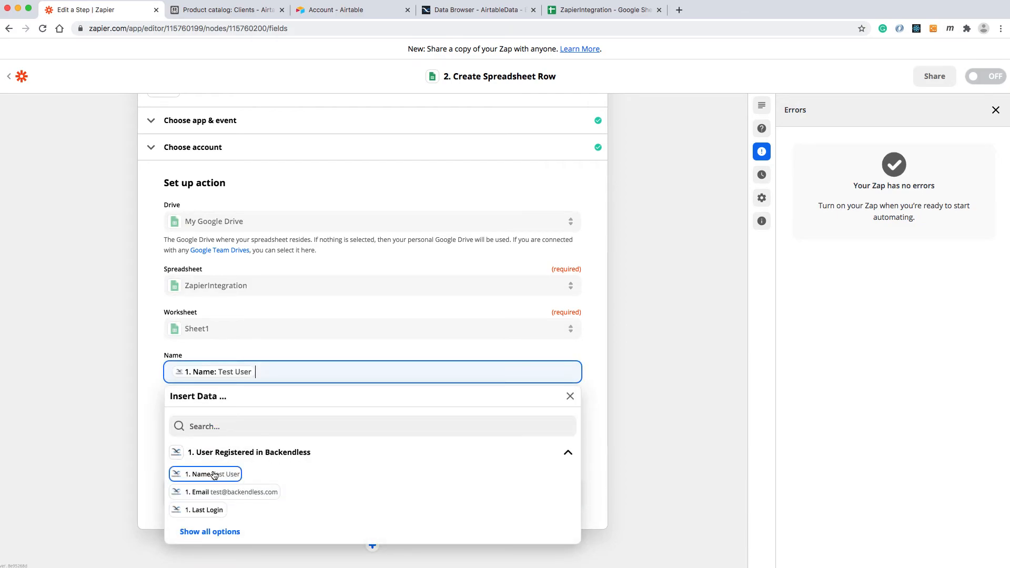
click(146, 361)
click(214, 415)
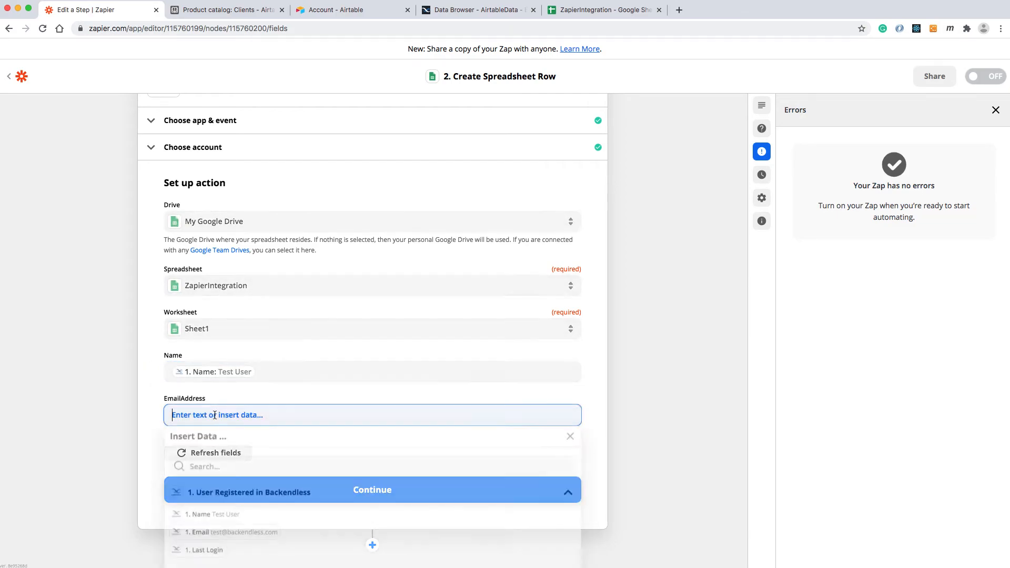
click(205, 542)
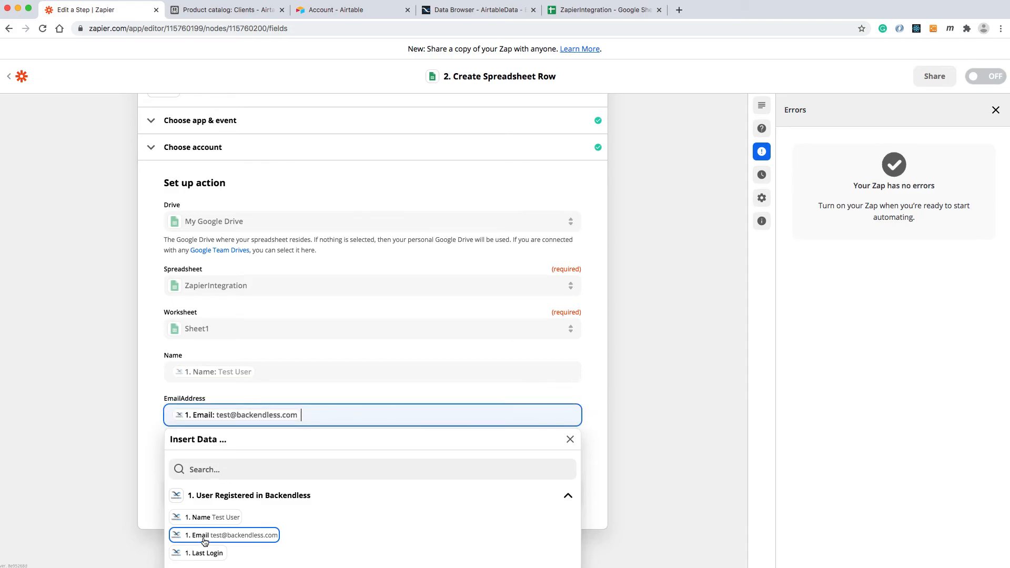
click(150, 444)
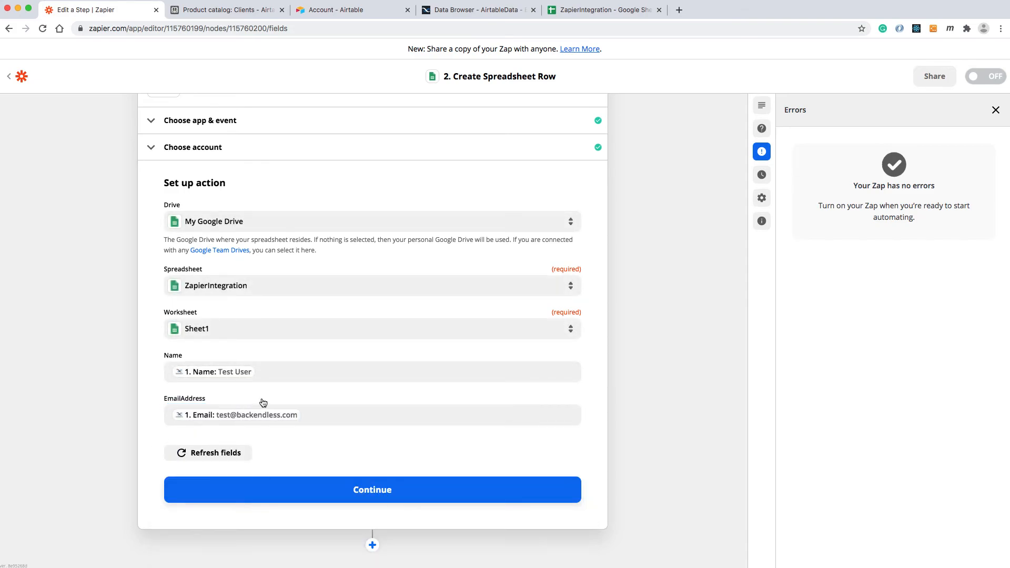
Add the column header LastLogin in cell C1 of the ZapierIntegration spreadsheet.
click(594, 12)
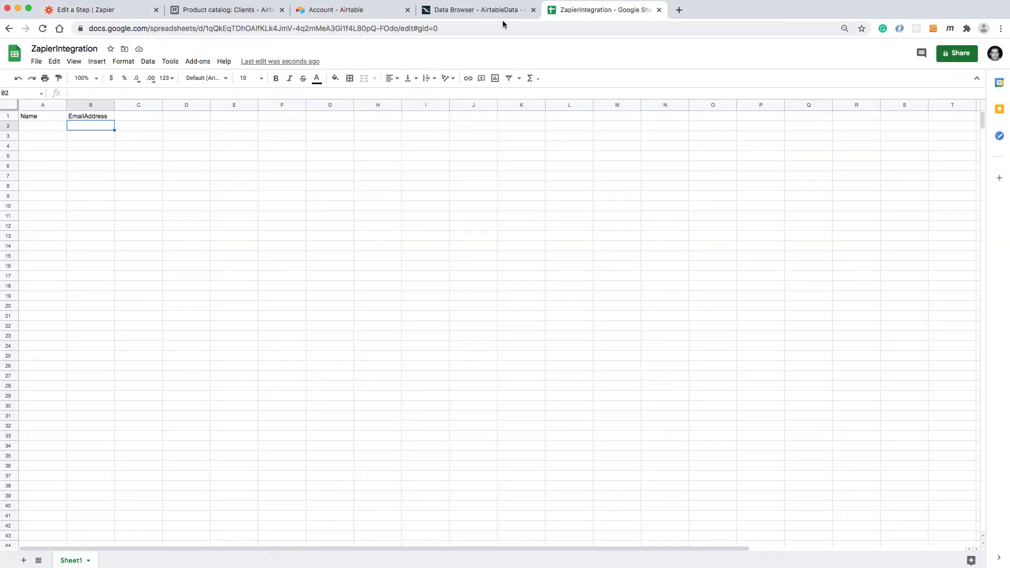
click(133, 118)
text(LastLogin)
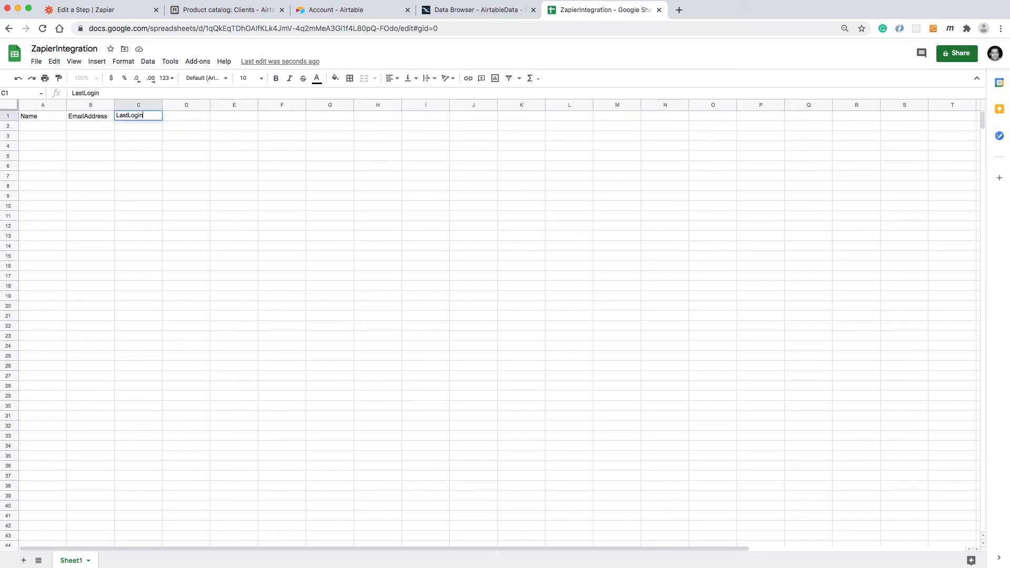
key(Return)
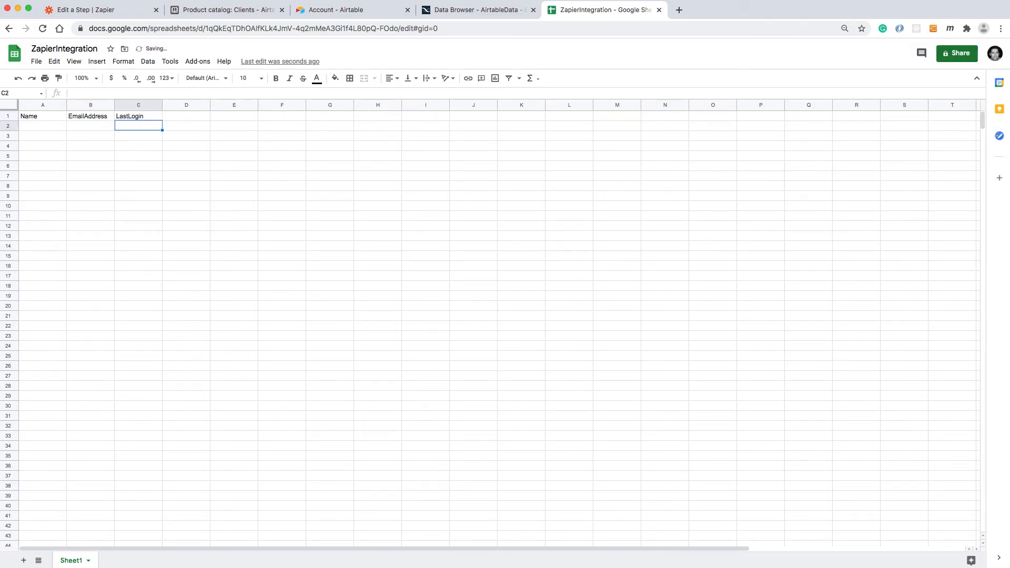
Refresh the Zap action's fields again and map LastLogin to the Backendless user's Last Login.
click(124, 15)
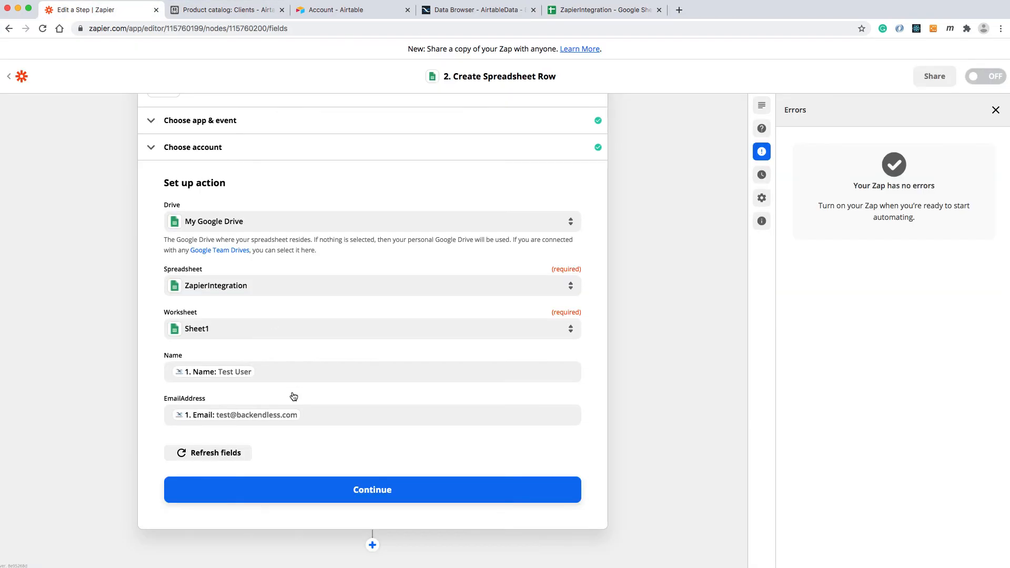
click(211, 454)
click(213, 450)
scroll(274, 466, down, 4)
click(216, 489)
click(150, 378)
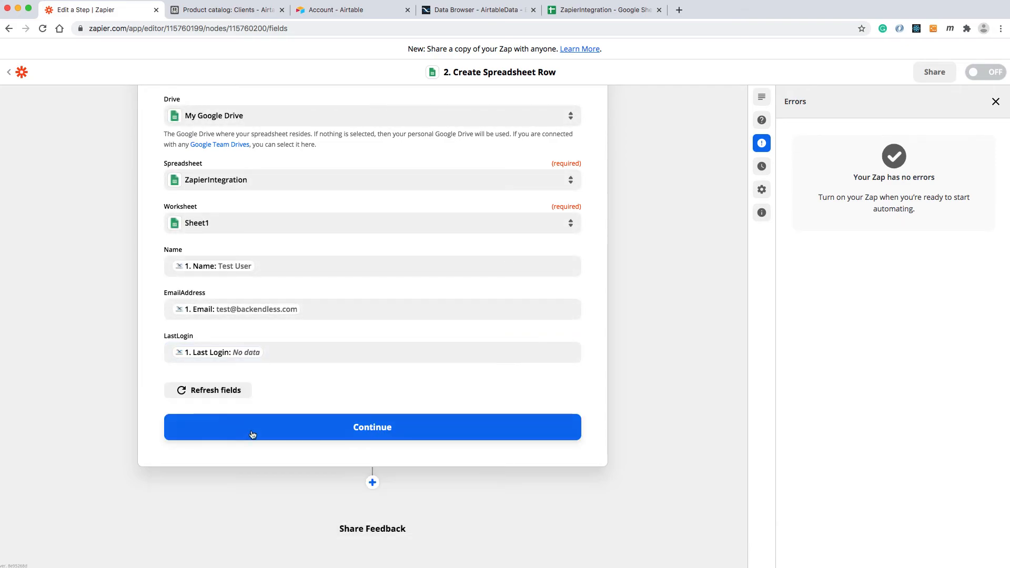
Finish the action setup and test it by sending a sample row to Google Sheets.
click(377, 429)
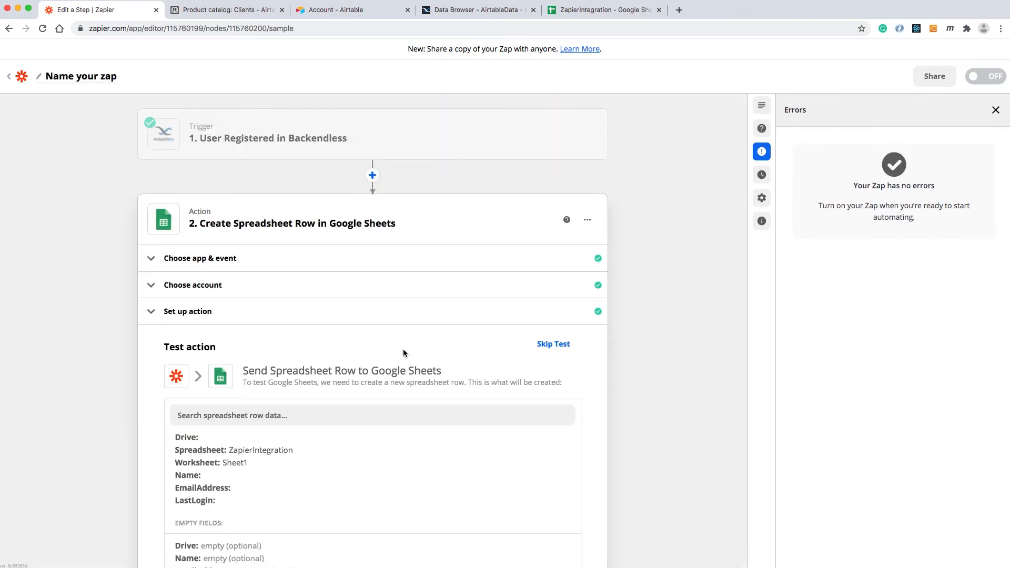
scroll(596, 389, down, 5)
click(272, 491)
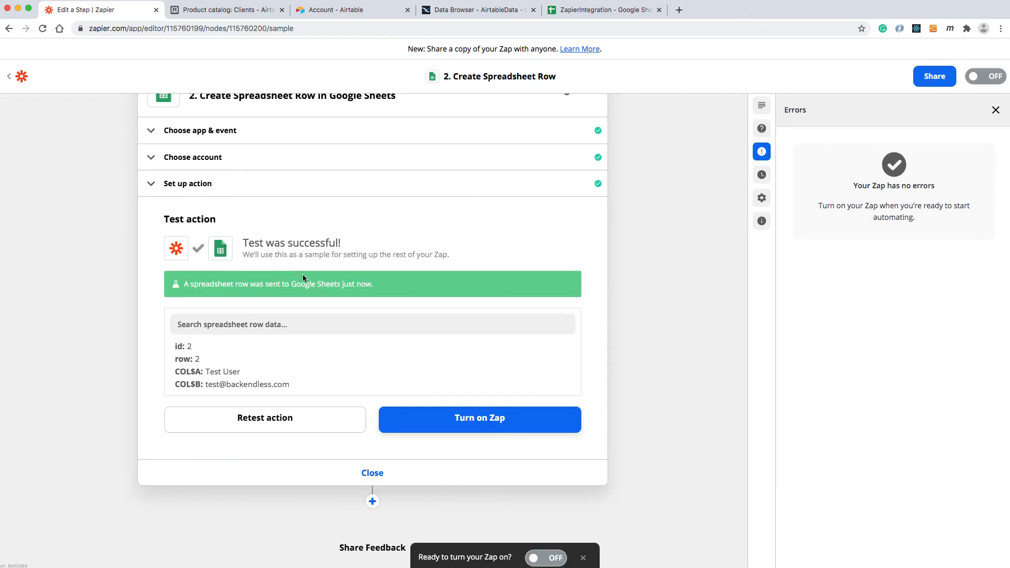
Check the test row in the ZapierIntegration spreadsheet and widen columns A and B to fit their contents.
click(602, 10)
click(160, 159)
drag(114, 105, 165, 105)
drag(67, 107, 89, 107)
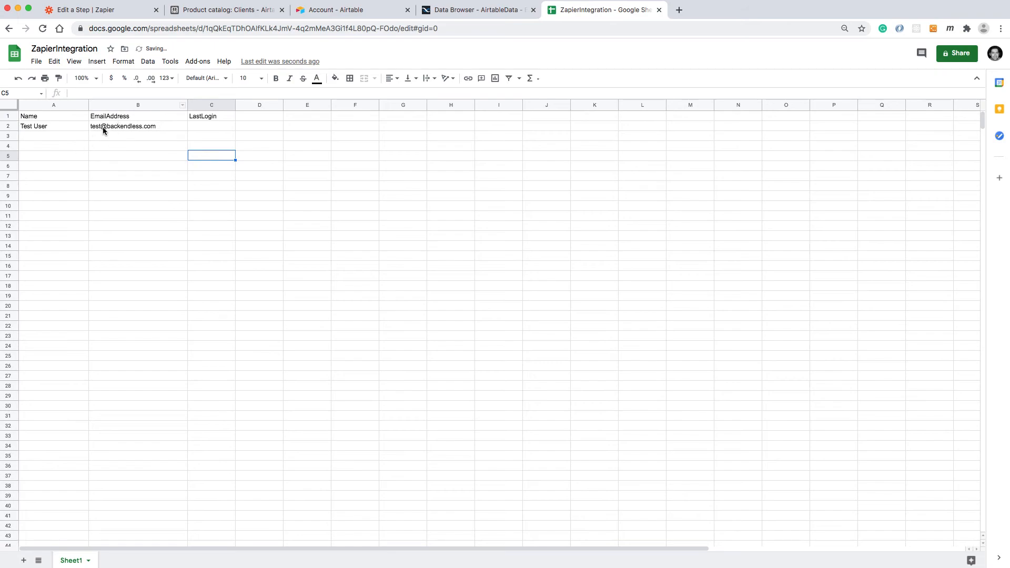
Turn on the Backendless-to-Google Sheets Zap in Zapier and return to the list of Zaps.
click(130, 18)
click(475, 419)
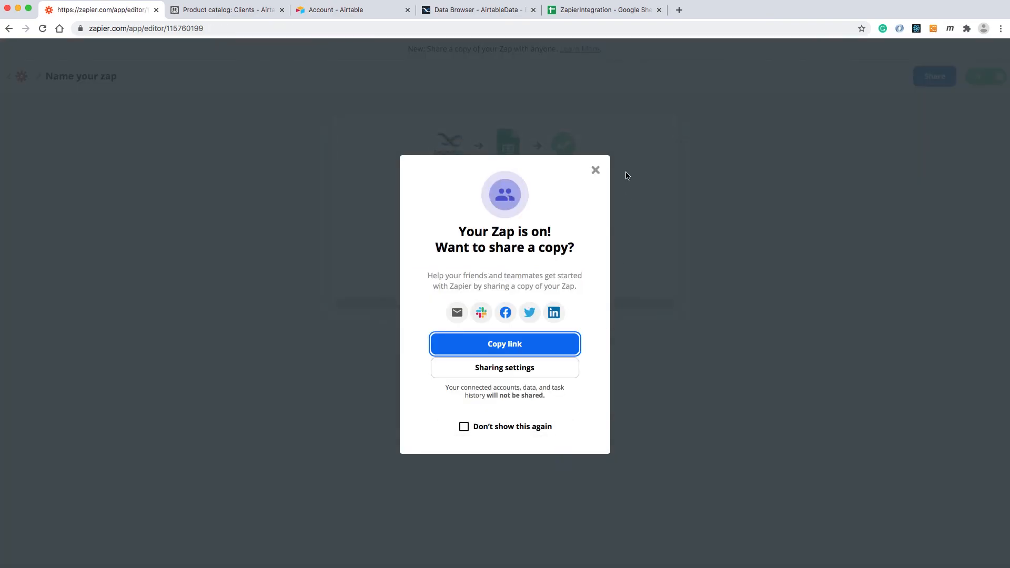
click(596, 170)
click(511, 253)
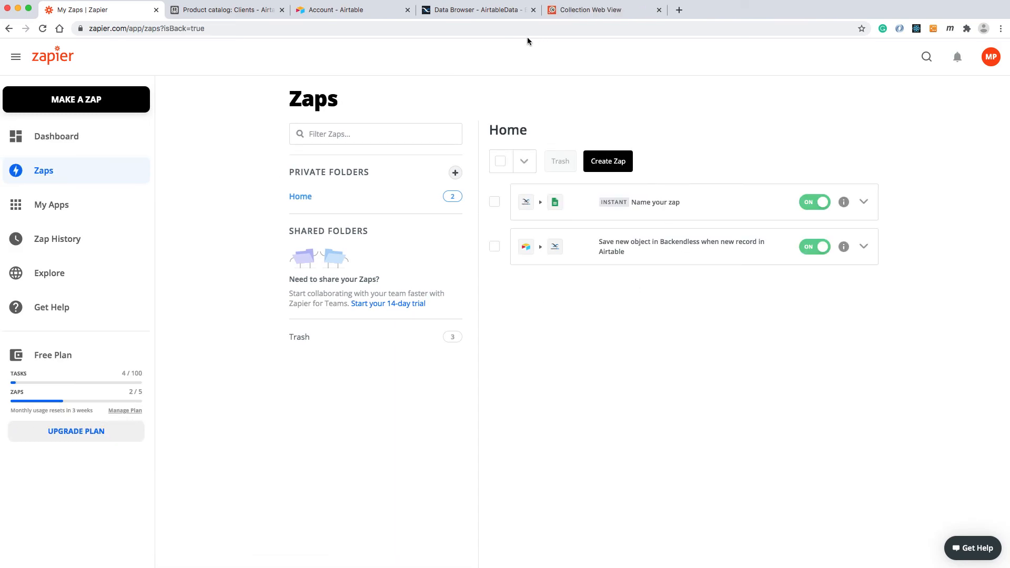
Switch to the Backendless console and open the AirtableData app's API in Postman with Run API in Postman.
click(481, 10)
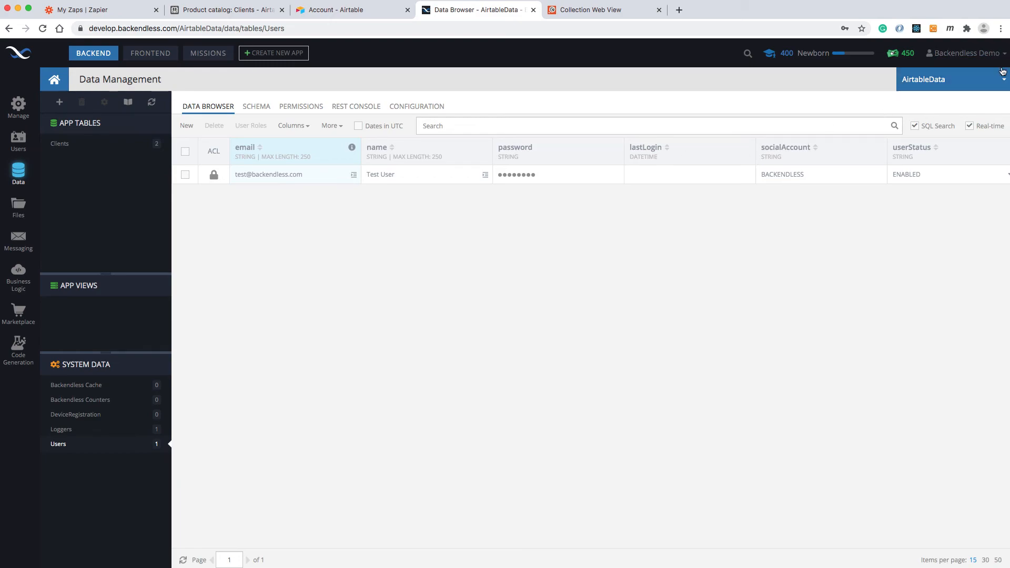
click(971, 53)
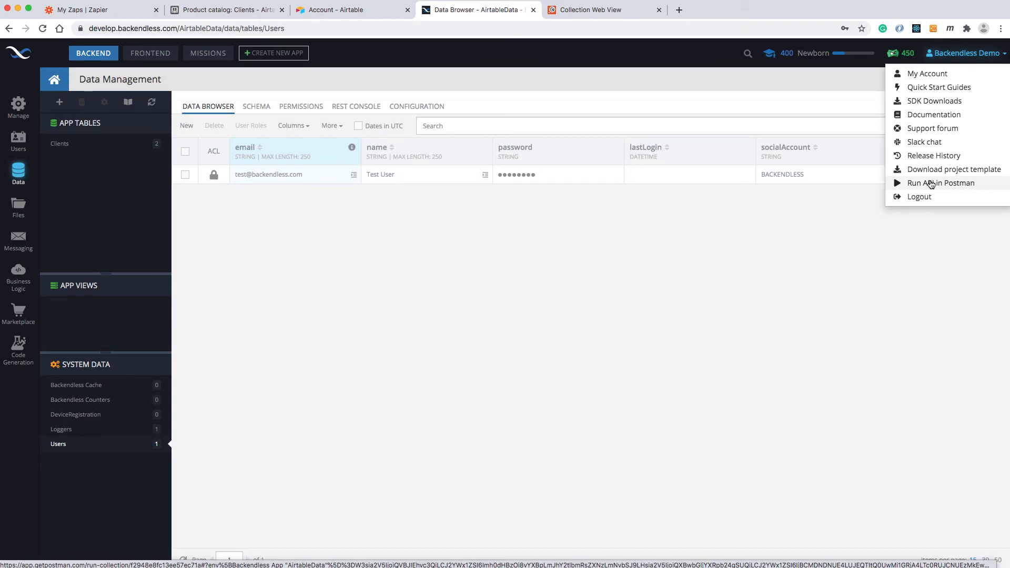
click(915, 227)
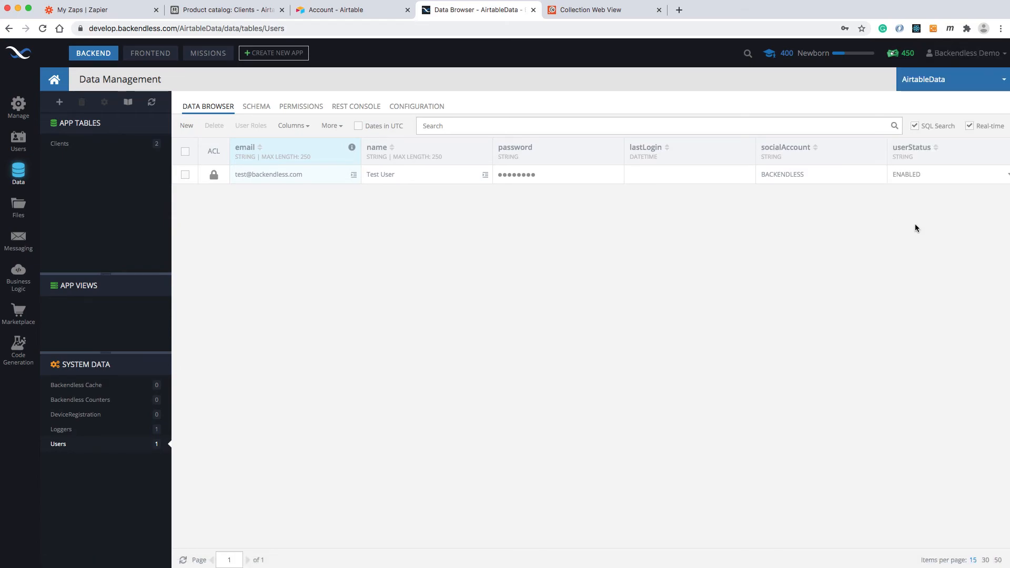
click(961, 59)
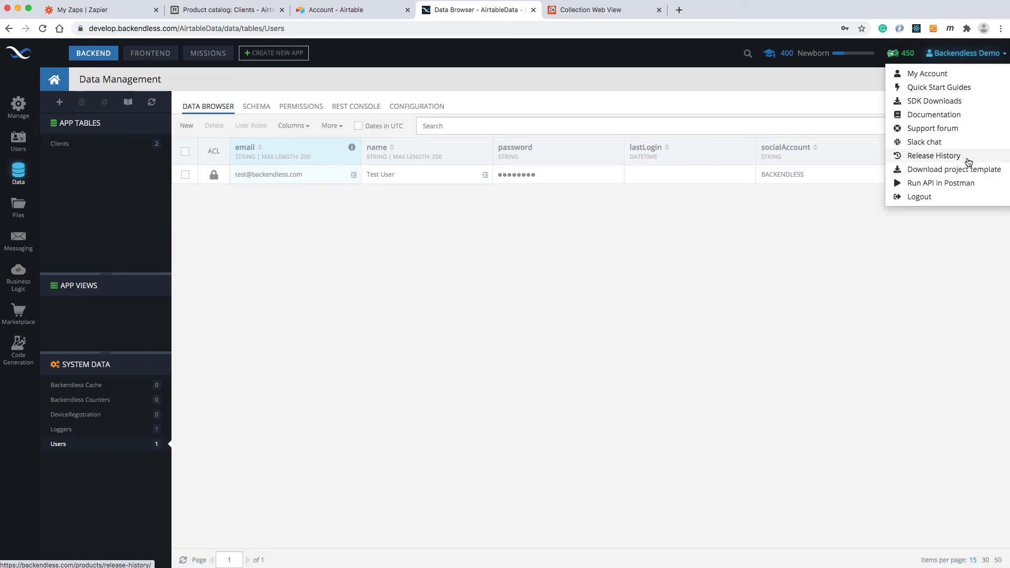
click(957, 183)
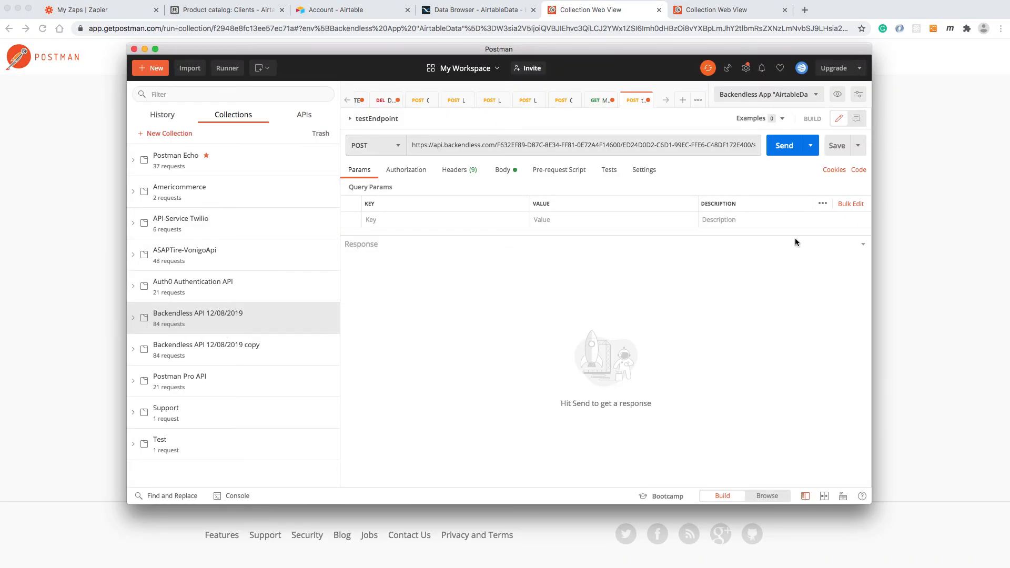
Open the request body of User Registration from the User Service API folder in the Backendless API 12/08/2019 collection.
click(155, 326)
scroll(174, 349, down, 2)
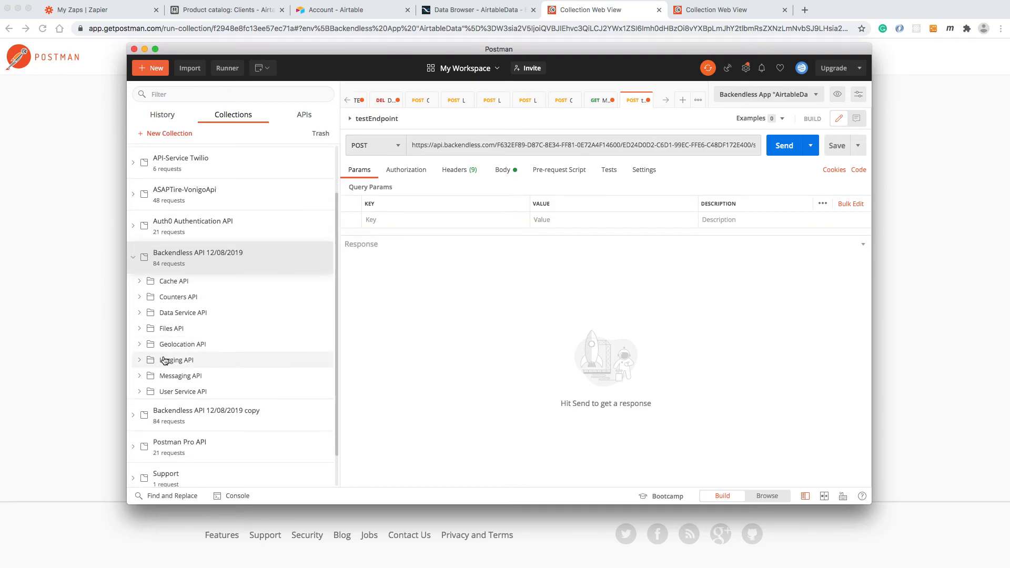
click(143, 391)
scroll(235, 385, down, 3)
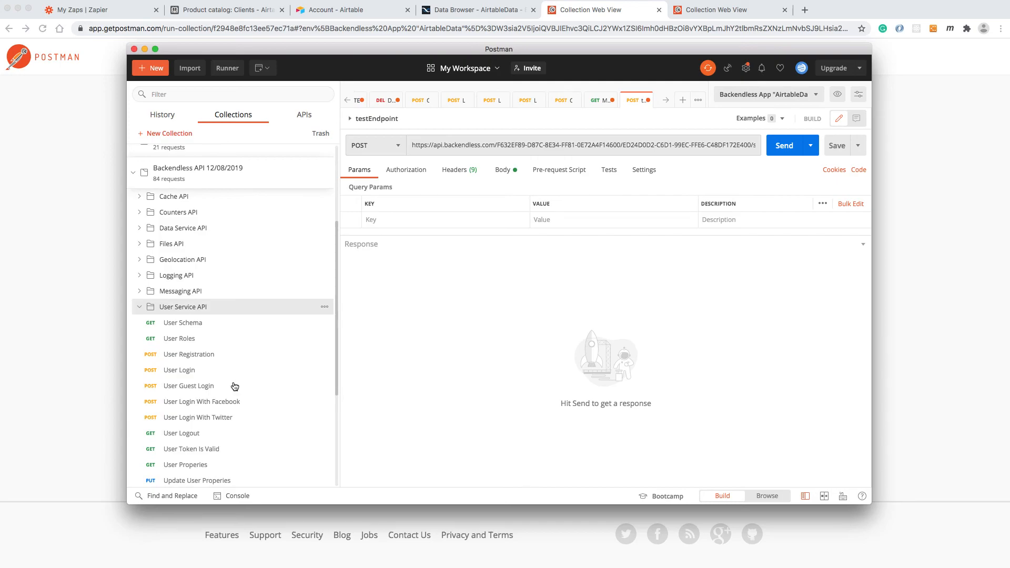
click(186, 356)
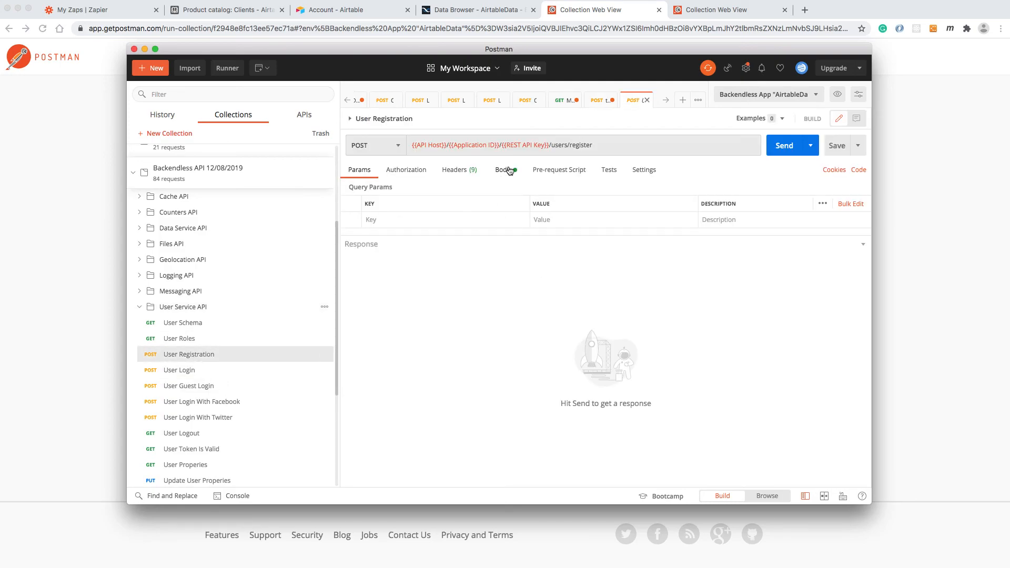
click(505, 171)
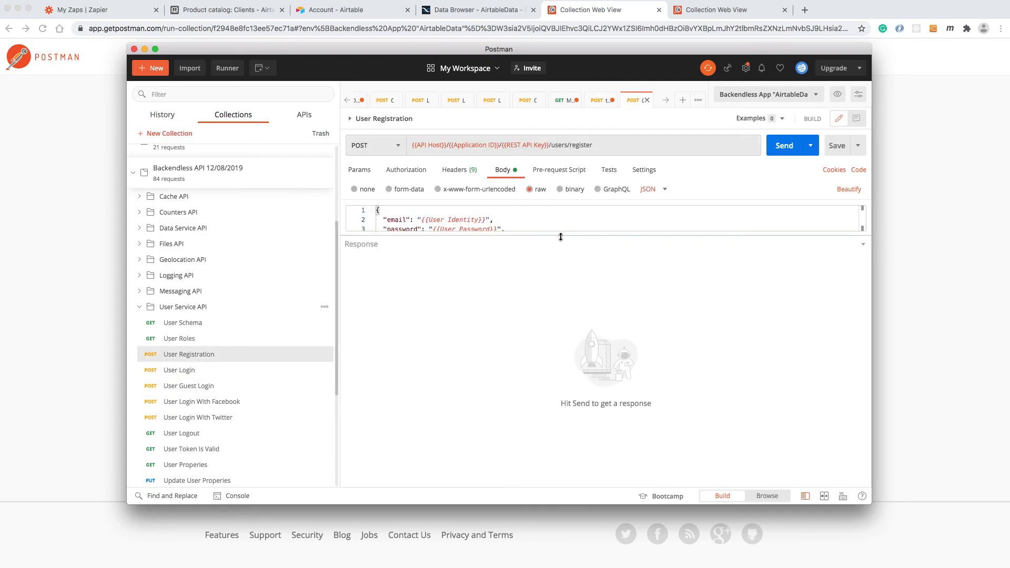
Enlarge the request body area and replace the User Identity placeholder with the test user's email address.
click(525, 218)
drag(489, 219, 421, 220)
text(foobar)
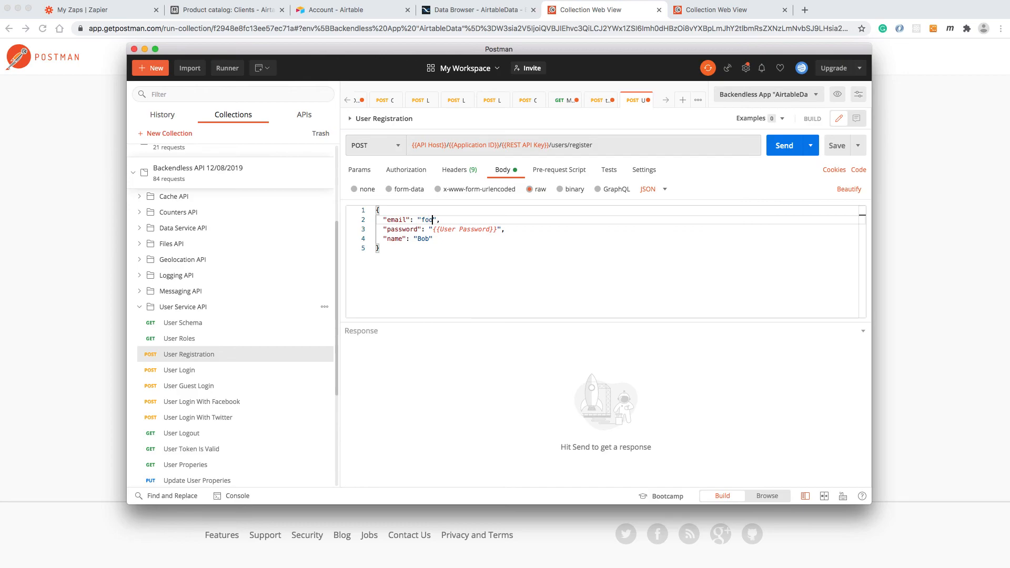
text(@backendless.com)
Replace the User Password placeholder in the request body with the test user's password.
key(Down)
key(Left)
key(Left)
key(Left)
key(Left)
key(alt+shift+Left)
key(alt+shift+Left)
key(shift+Left)
key(shift+Left)
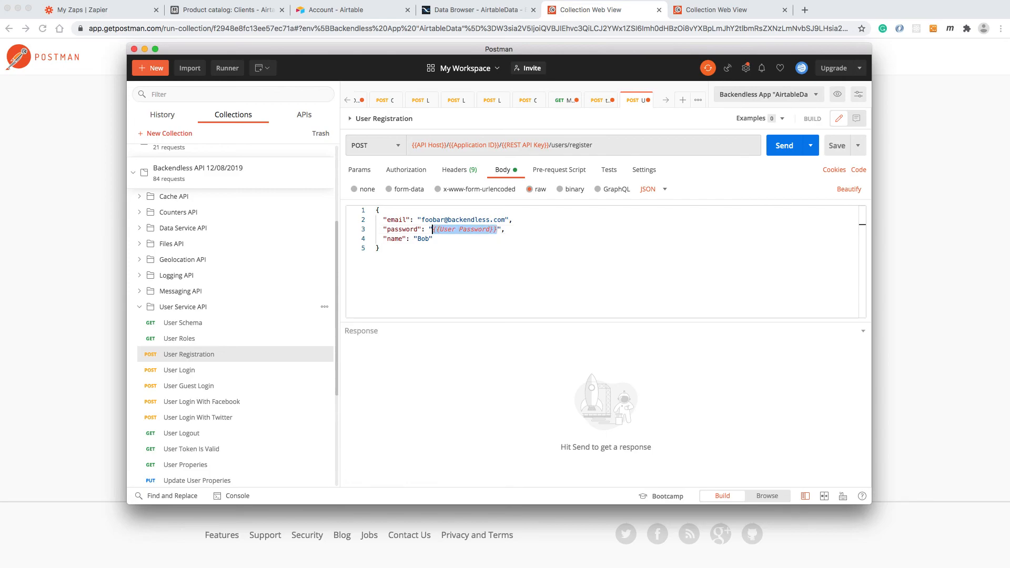
text(super)
text(secret)
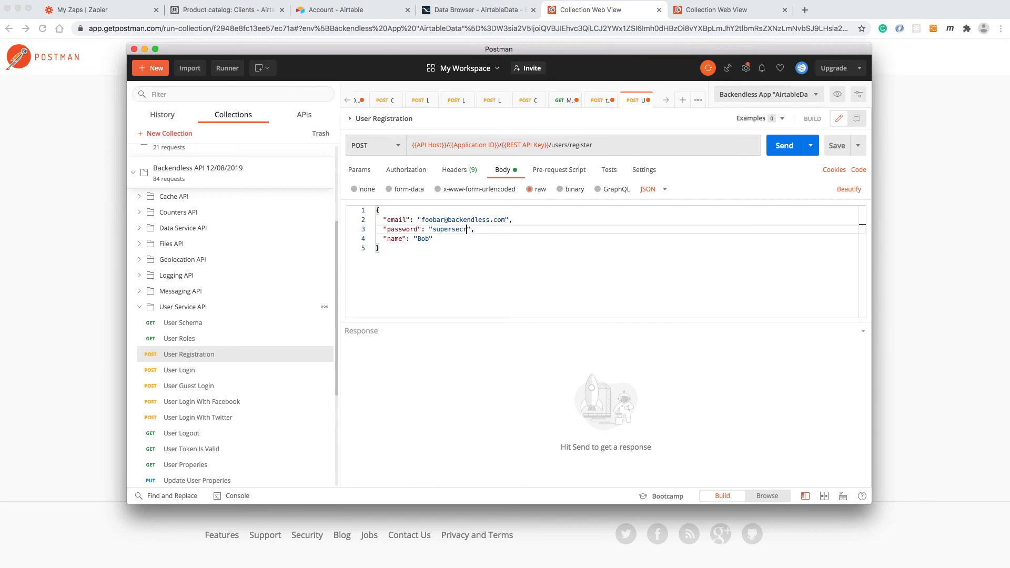
text(password)
Change the name value in the request body to "Zapier Tester" and send the registration request.
key(Down)
key(Left)
key(alt+shift+Left)
text(Zapier Teste)
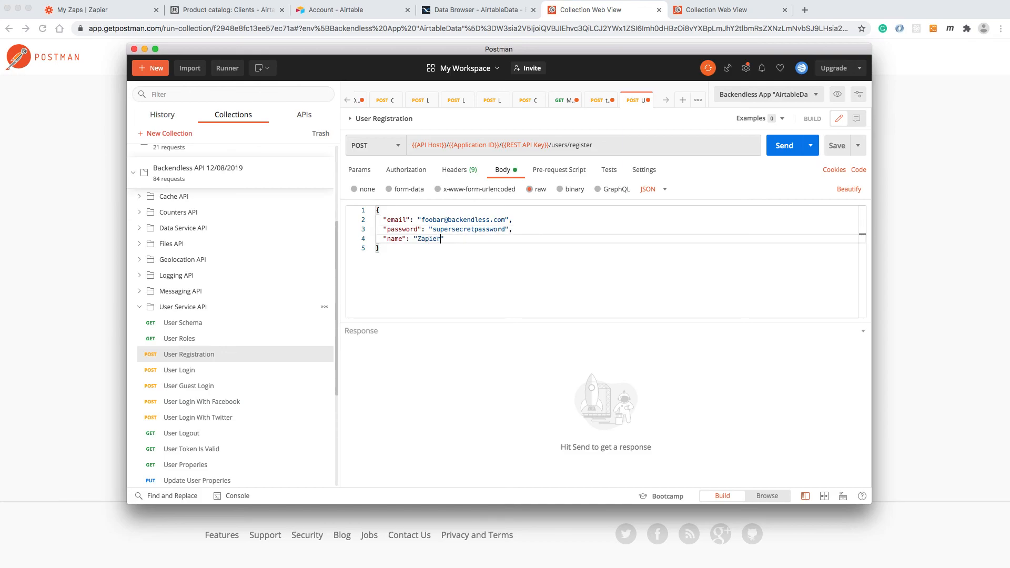
text(r)
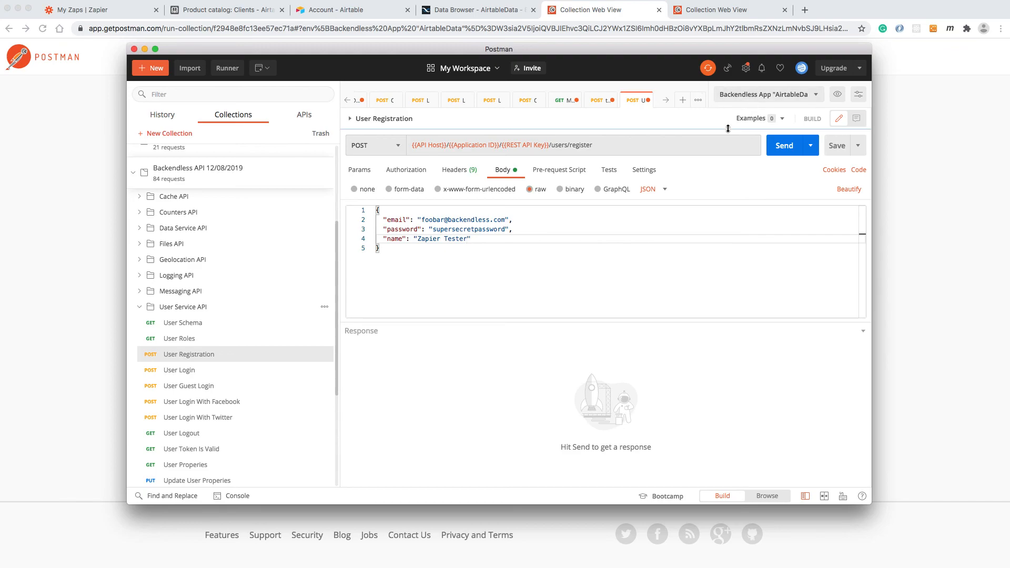
click(781, 146)
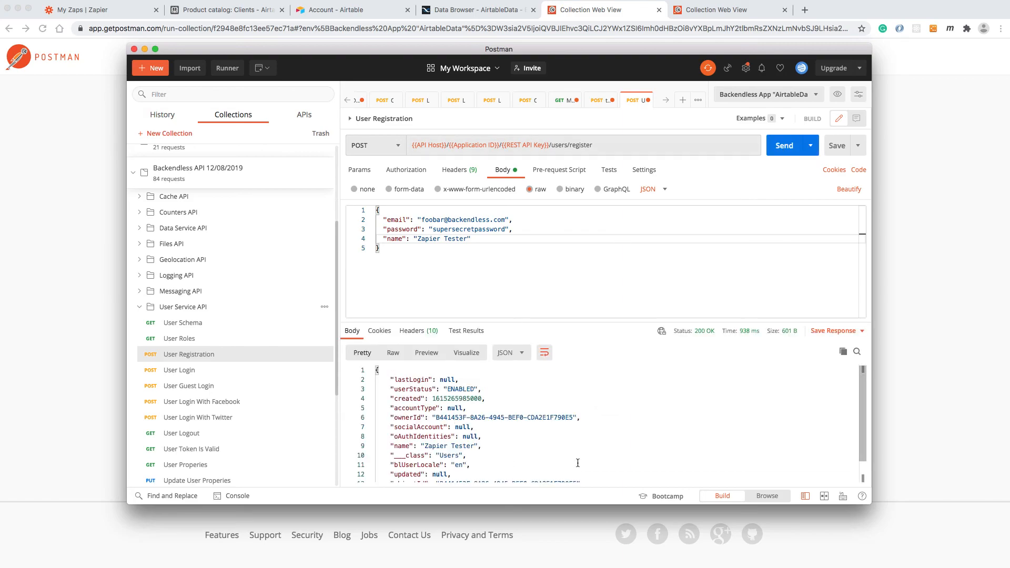
Check the Backendless Users table and the ZapierIntegration spreadsheet for the newly registered user.
click(487, 11)
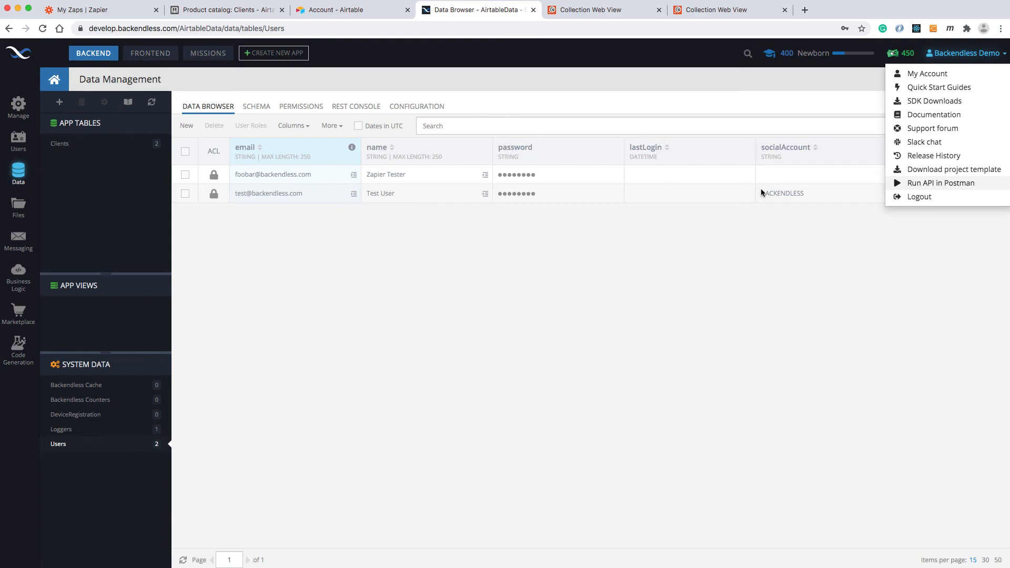
click(800, 92)
click(1009, 124)
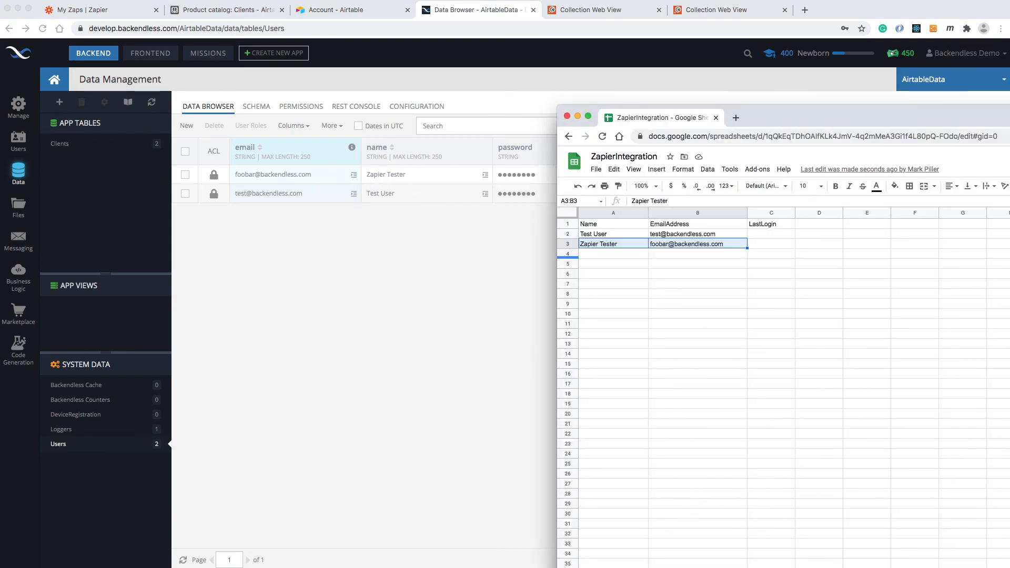
drag(1009, 111, 803, 106)
click(538, 260)
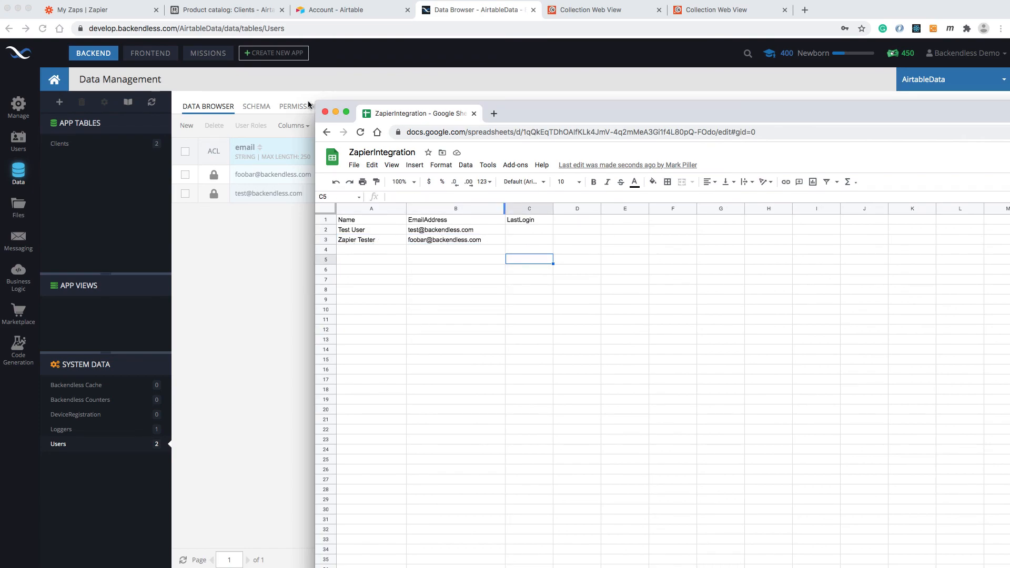
Review the Backendless-to-Google Sheets Zap's details in Zapier and the ZapierIntegration spreadsheet, and return to the list of Zaps.
click(124, 11)
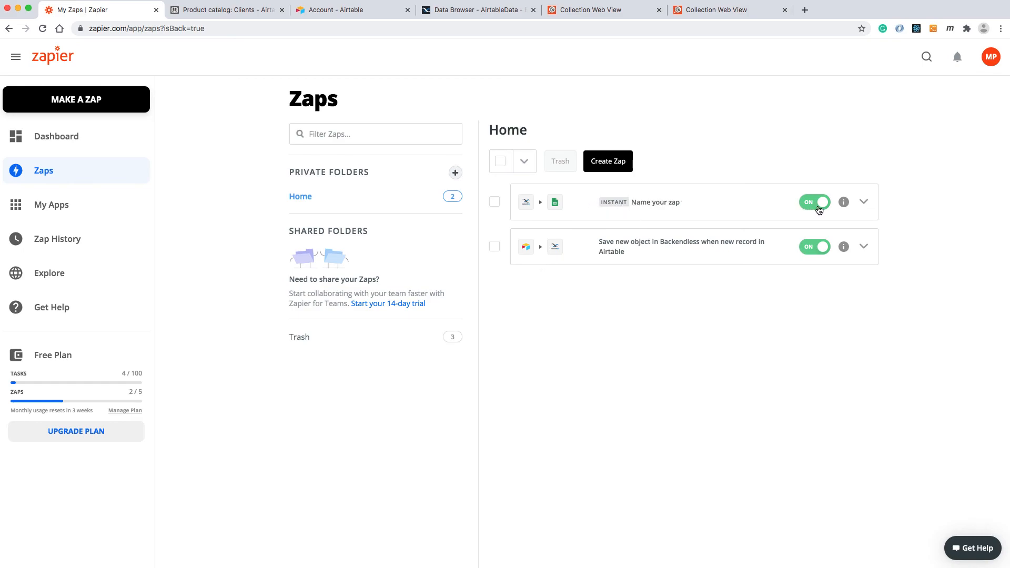
click(843, 202)
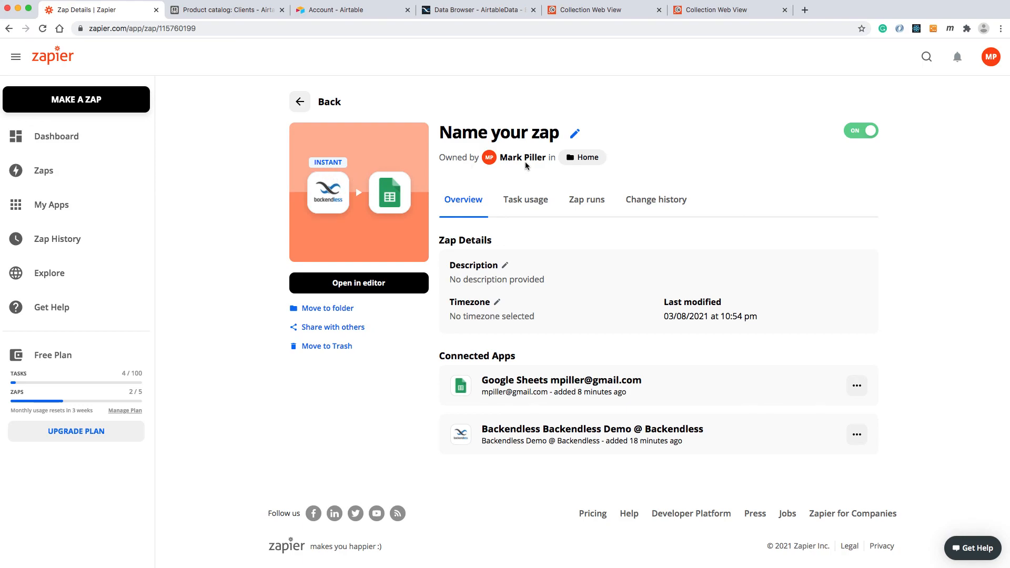
drag(1009, 94, 1004, 90)
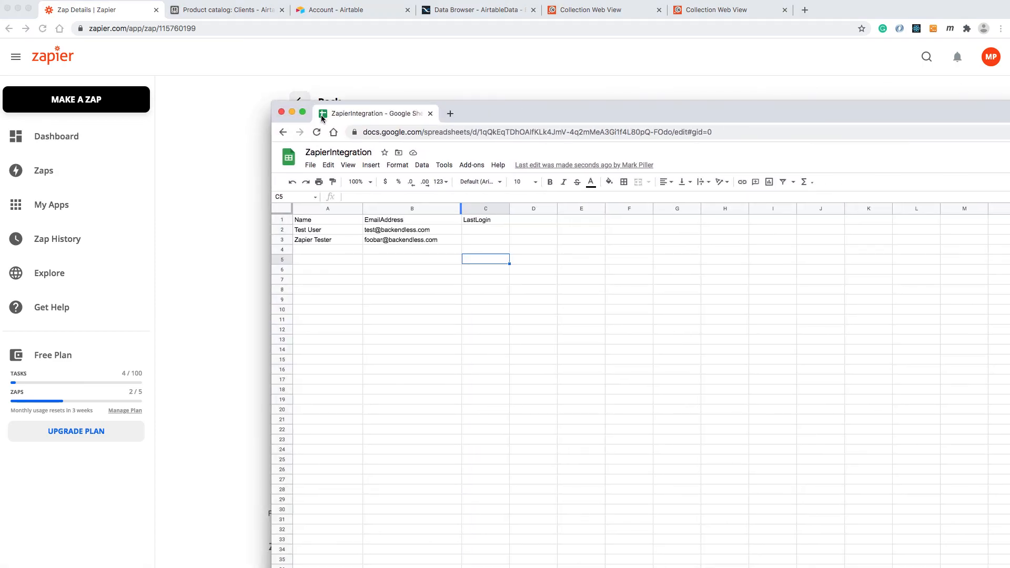
drag(512, 111, 319, 89)
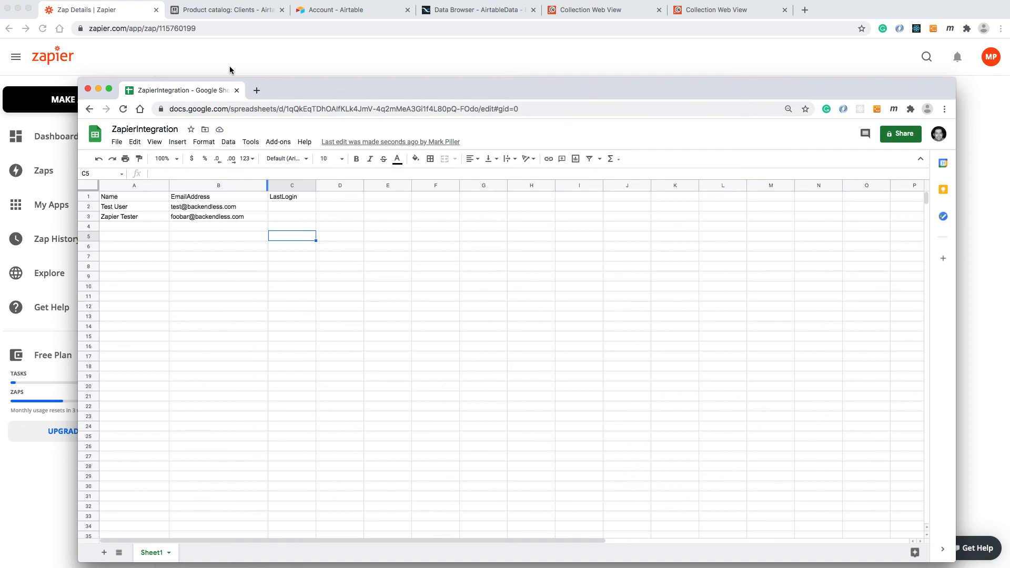
click(308, 59)
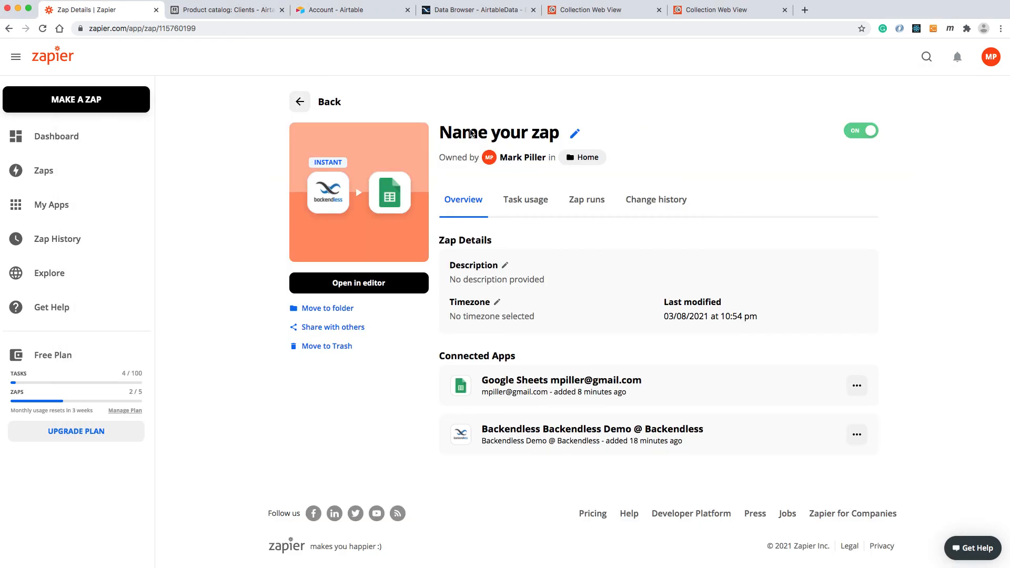
click(300, 101)
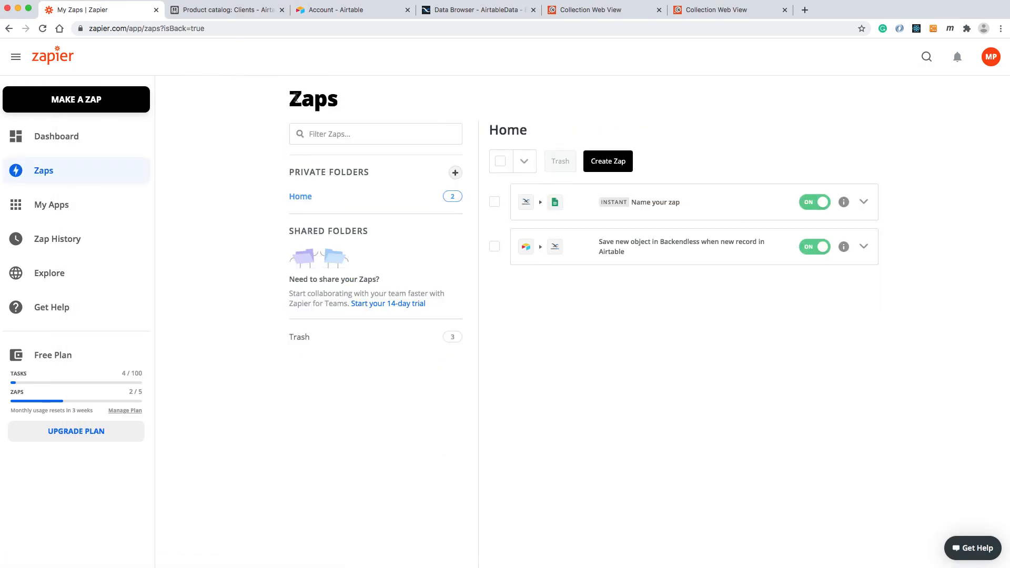